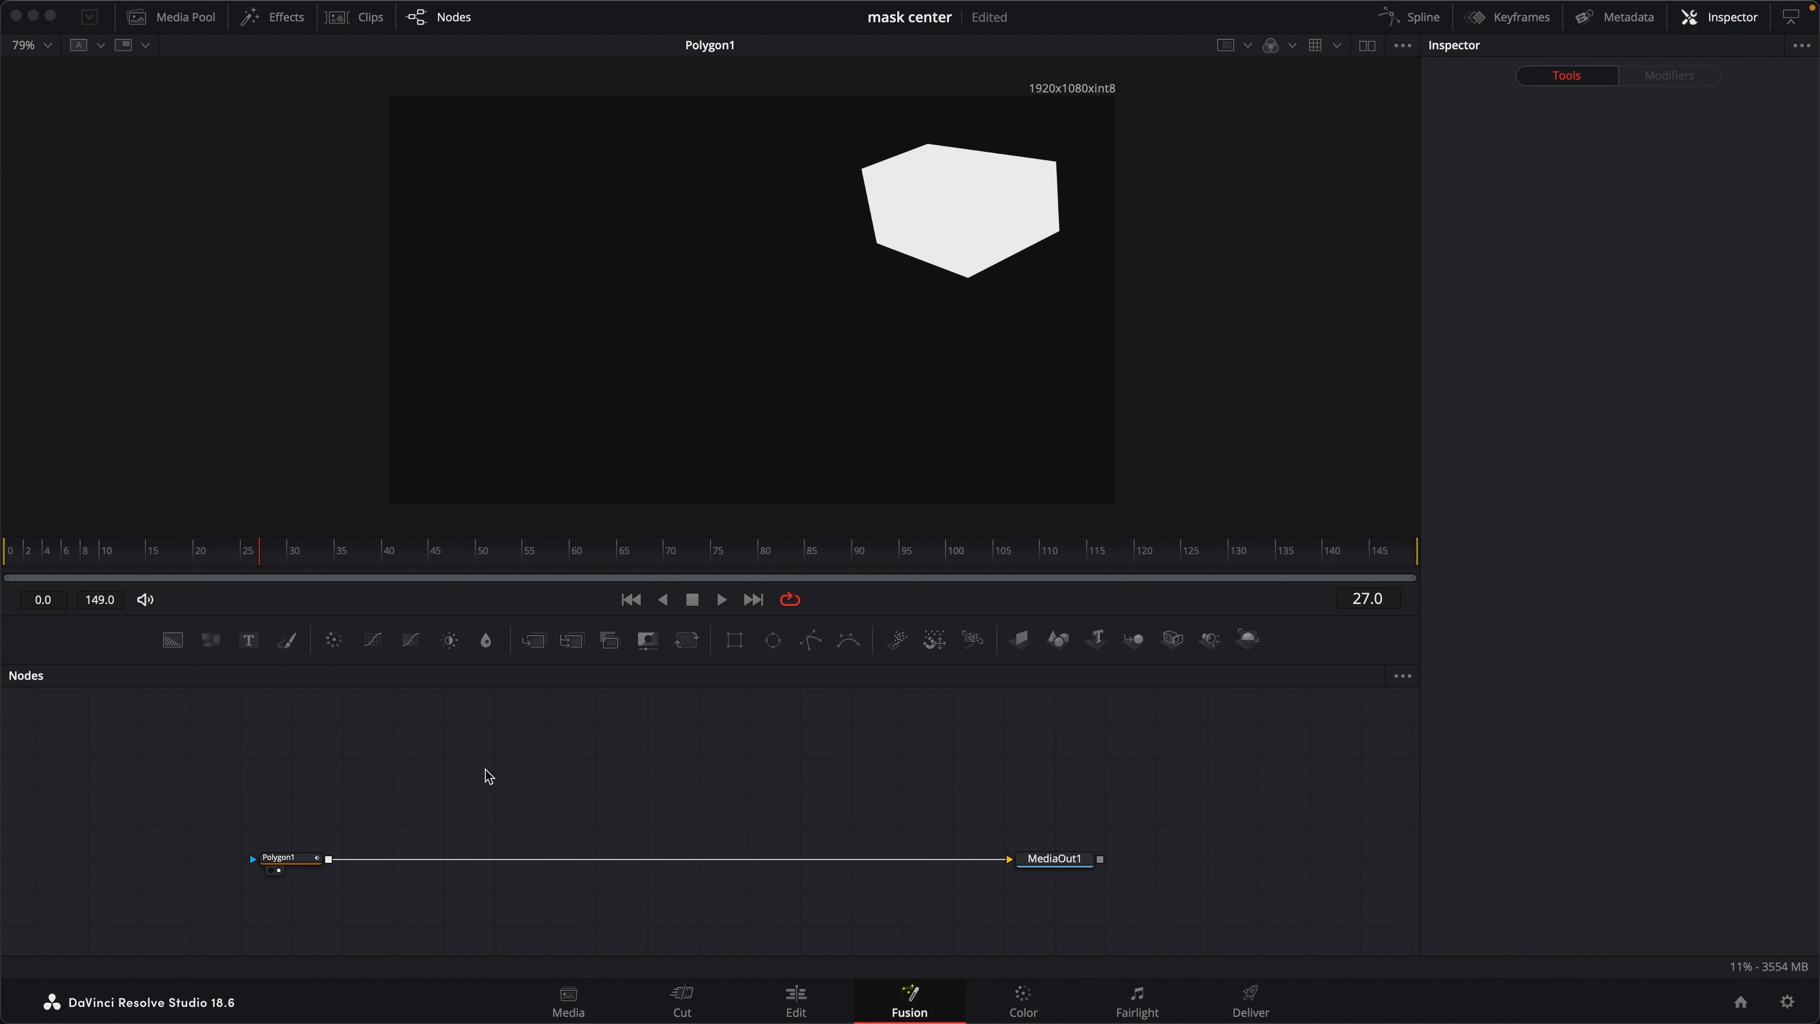
# Step: Add a Crop node directly after the Polygon1 node in the node graph
pyautogui.moveTo(485, 776); pyautogui.dragTo(492, 767)
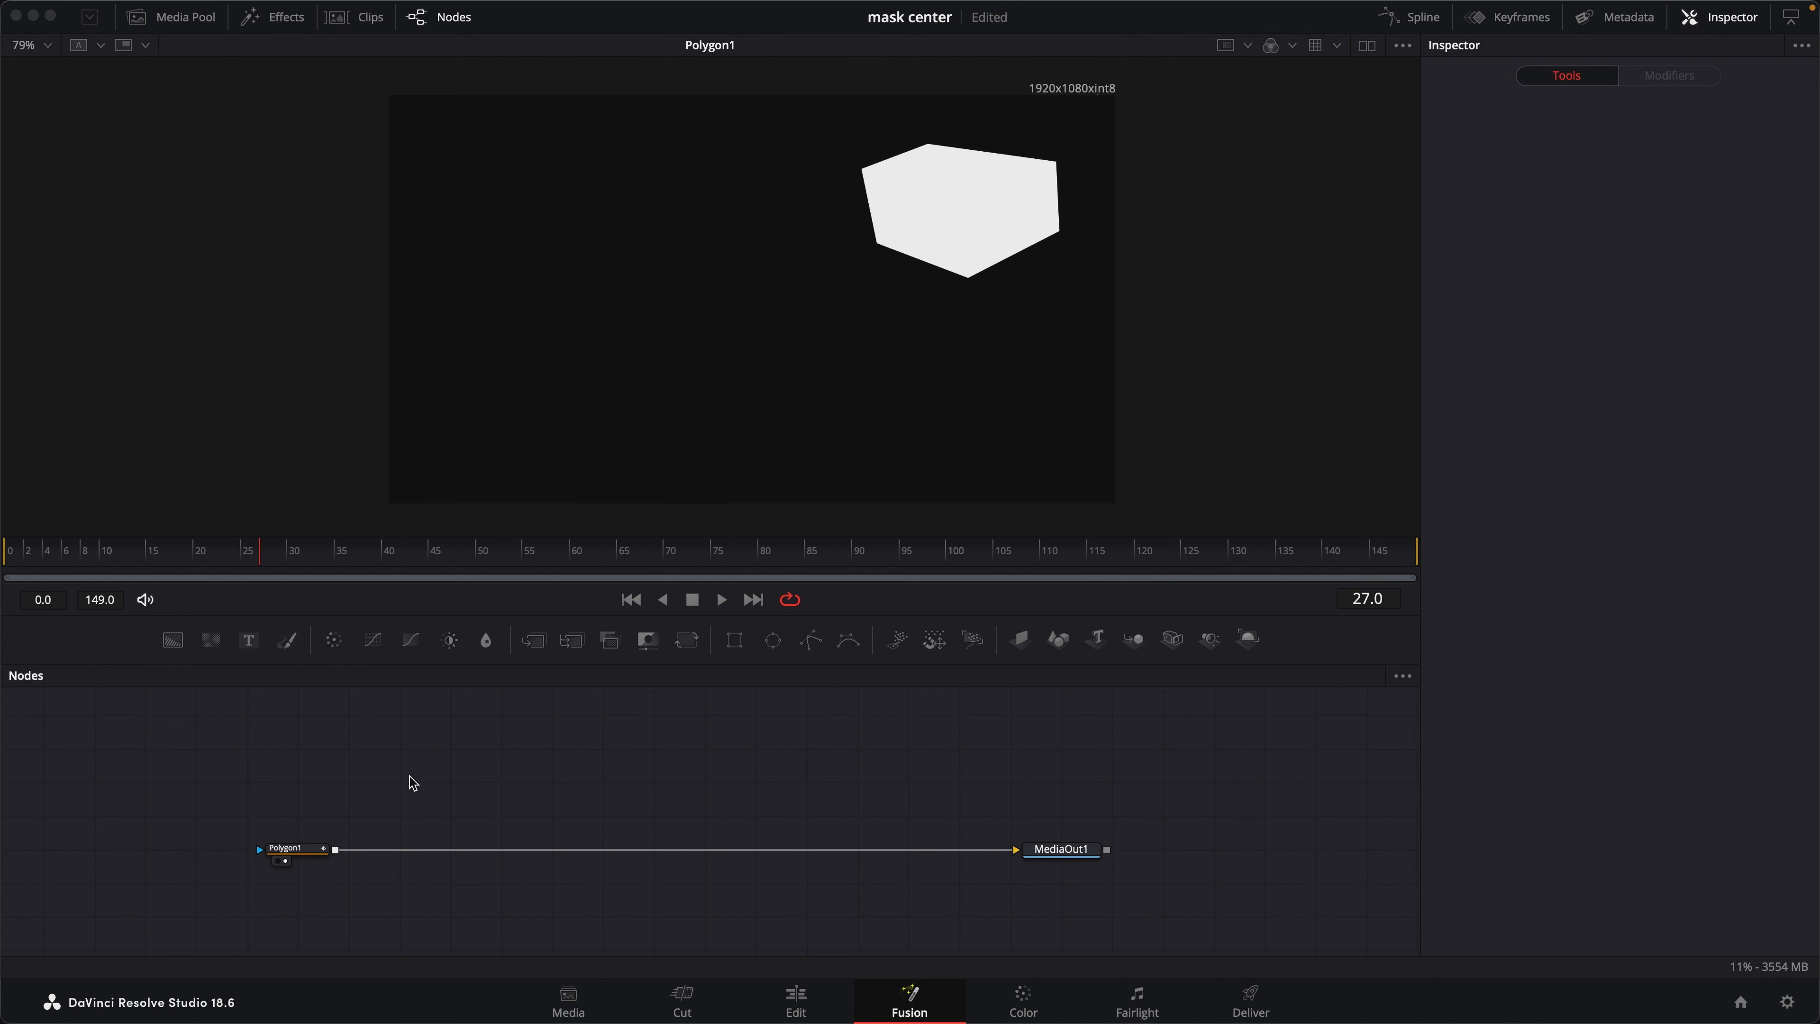
pyautogui.scroll(-2, 556, 766)
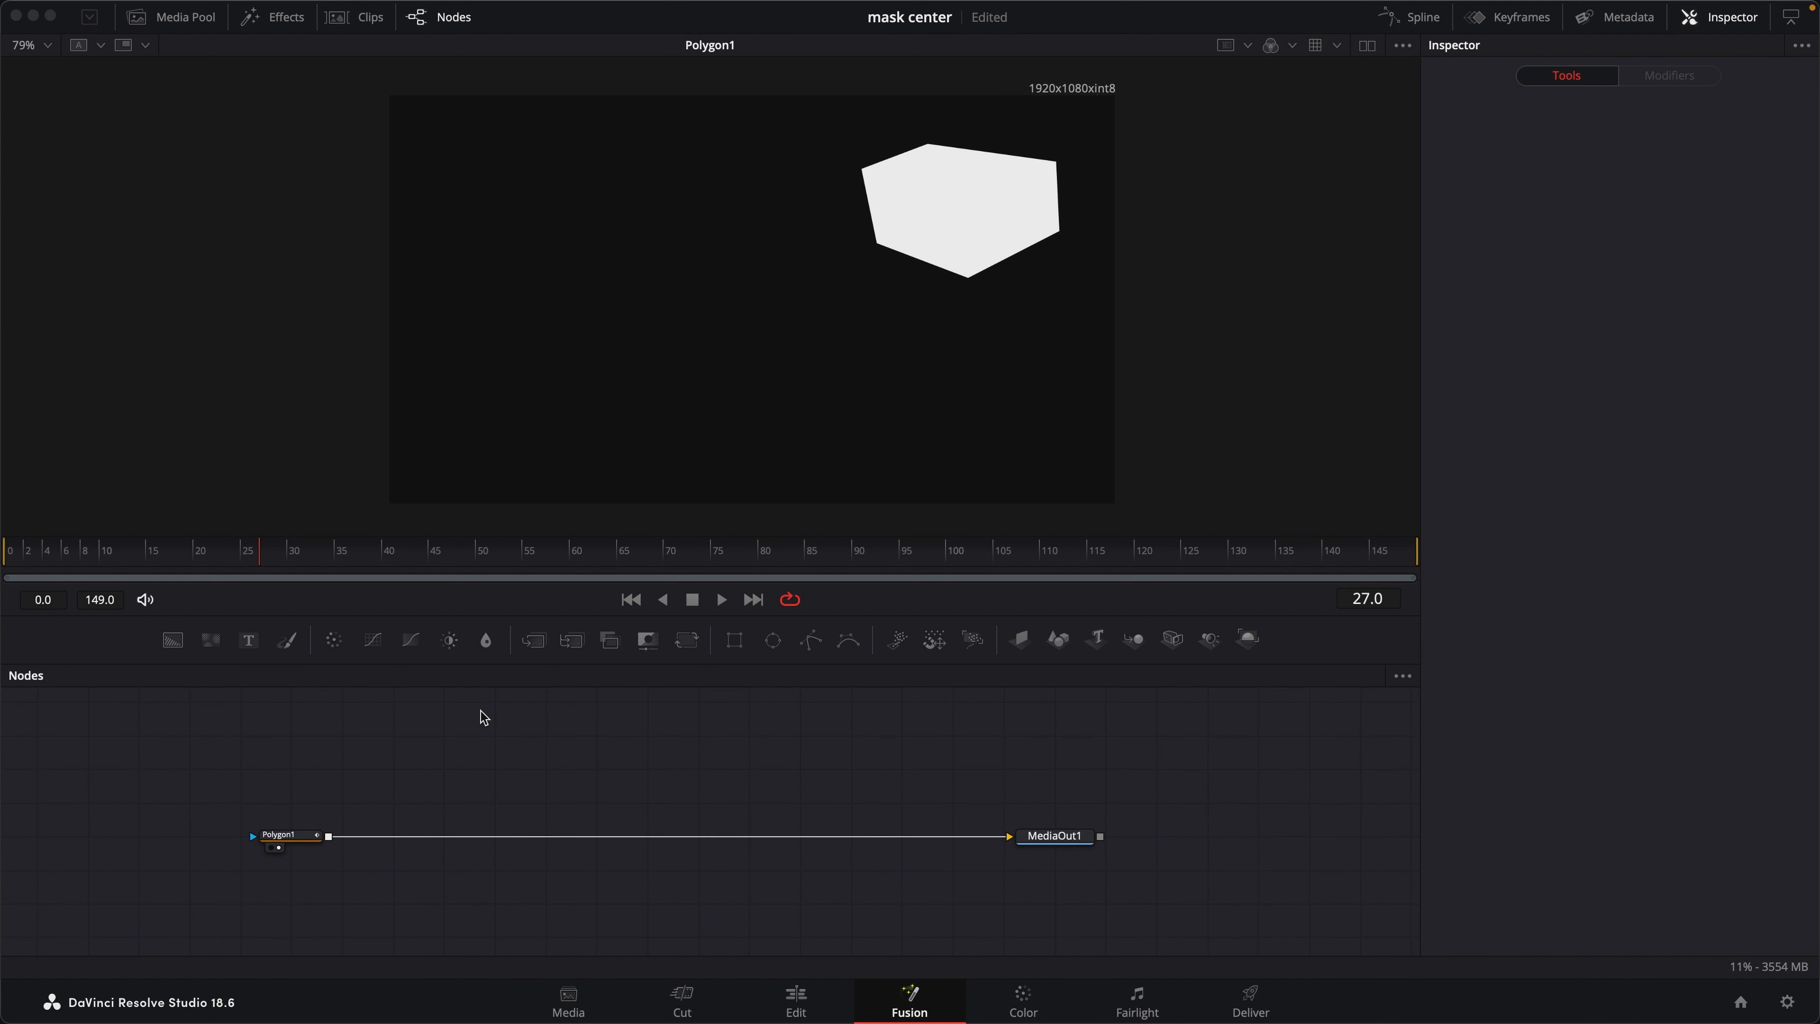
pyautogui.click(287, 835)
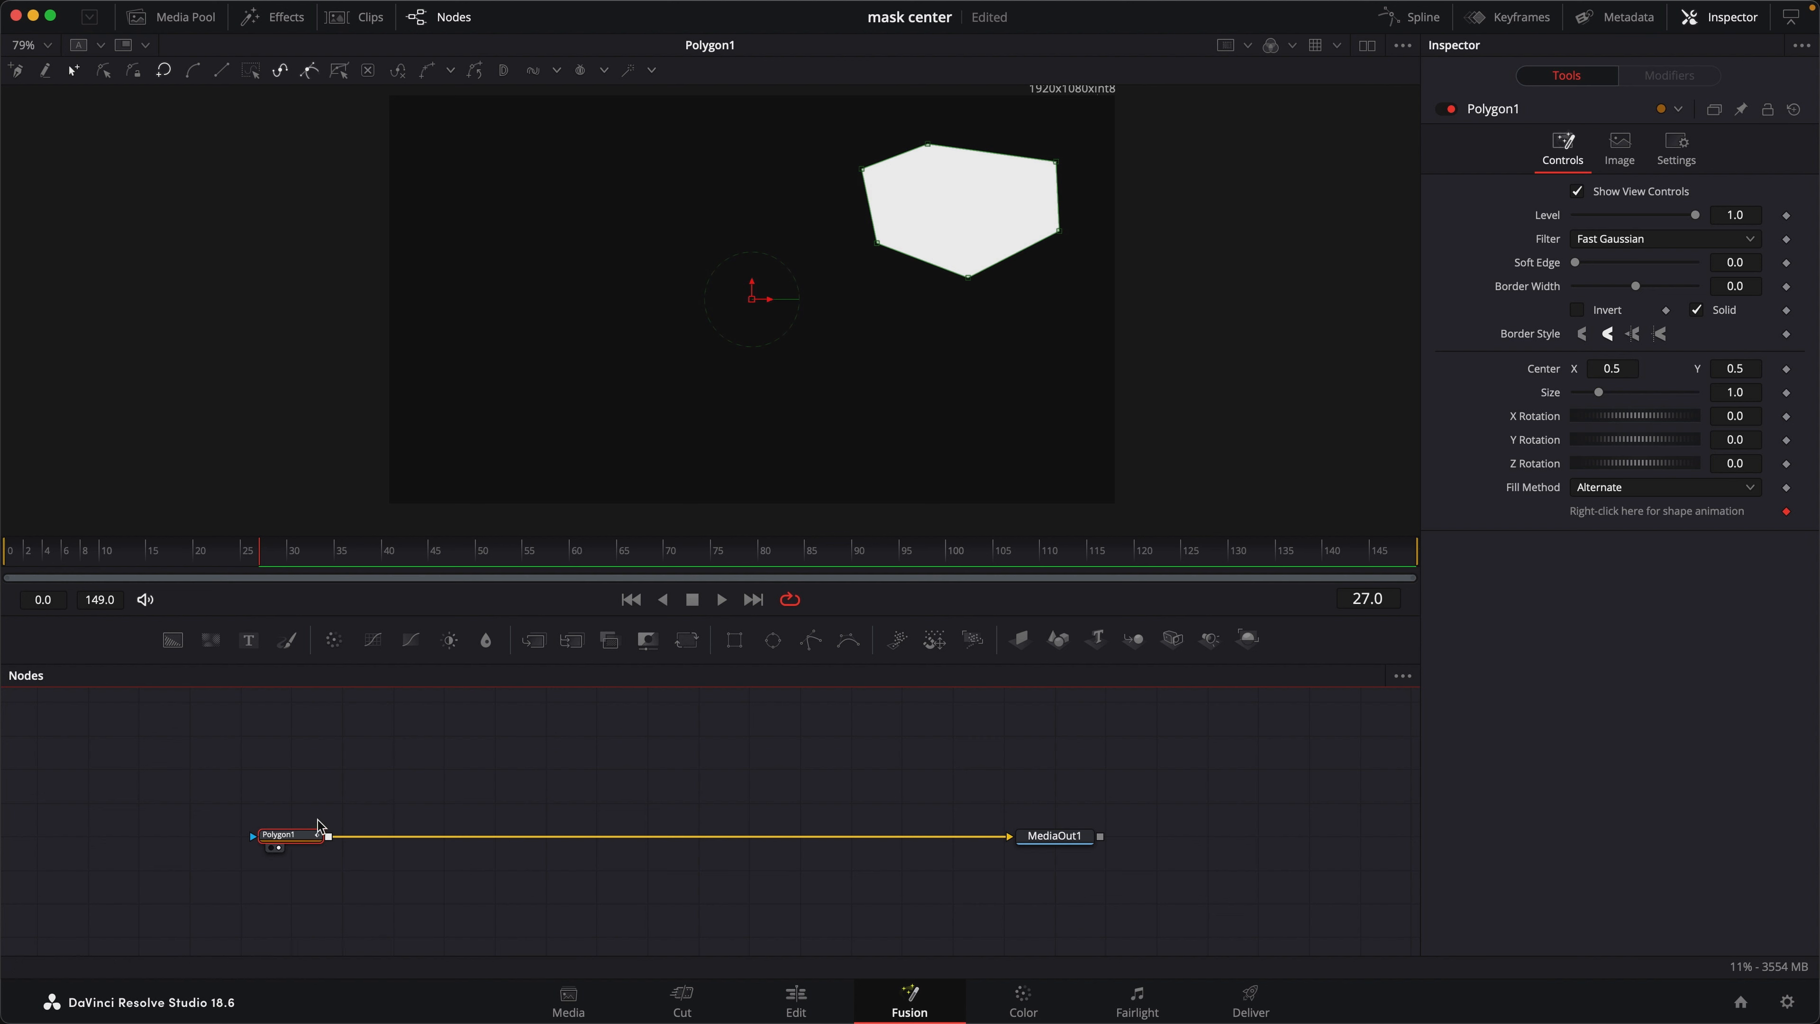
pyautogui.hotkey('shift', 'space')
pyautogui.write('crop')
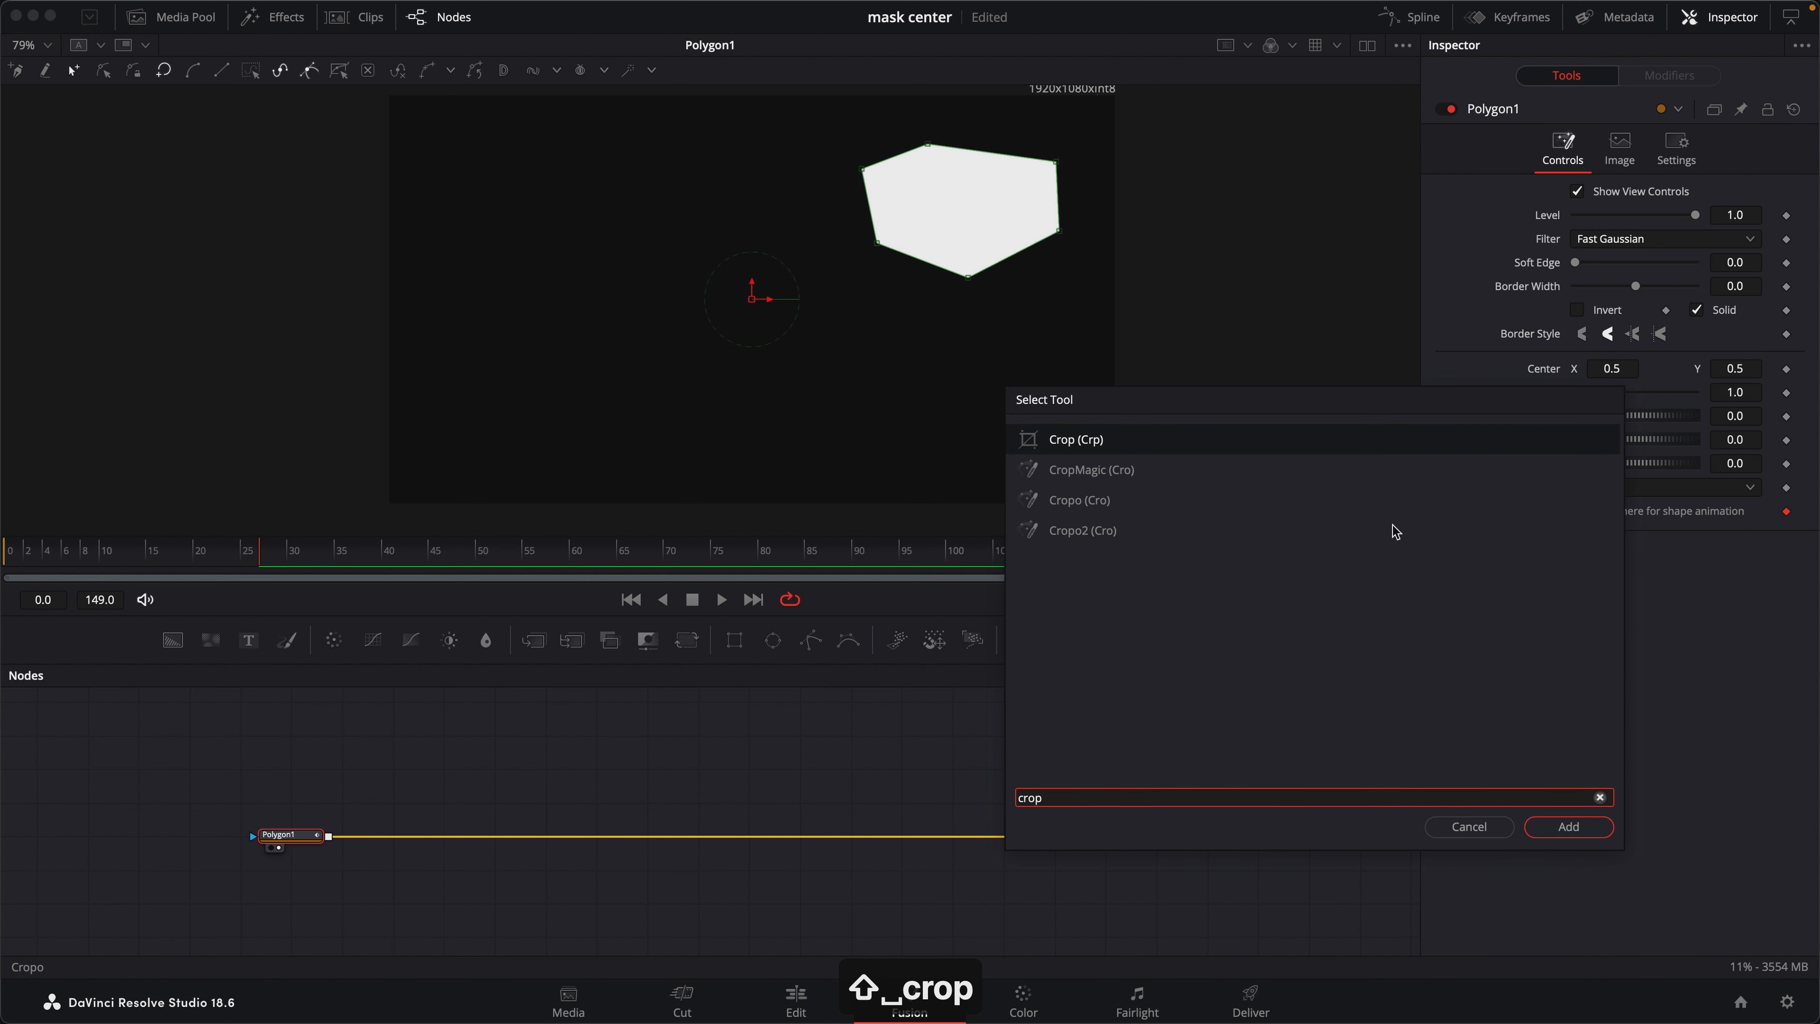
pyautogui.click(1568, 826)
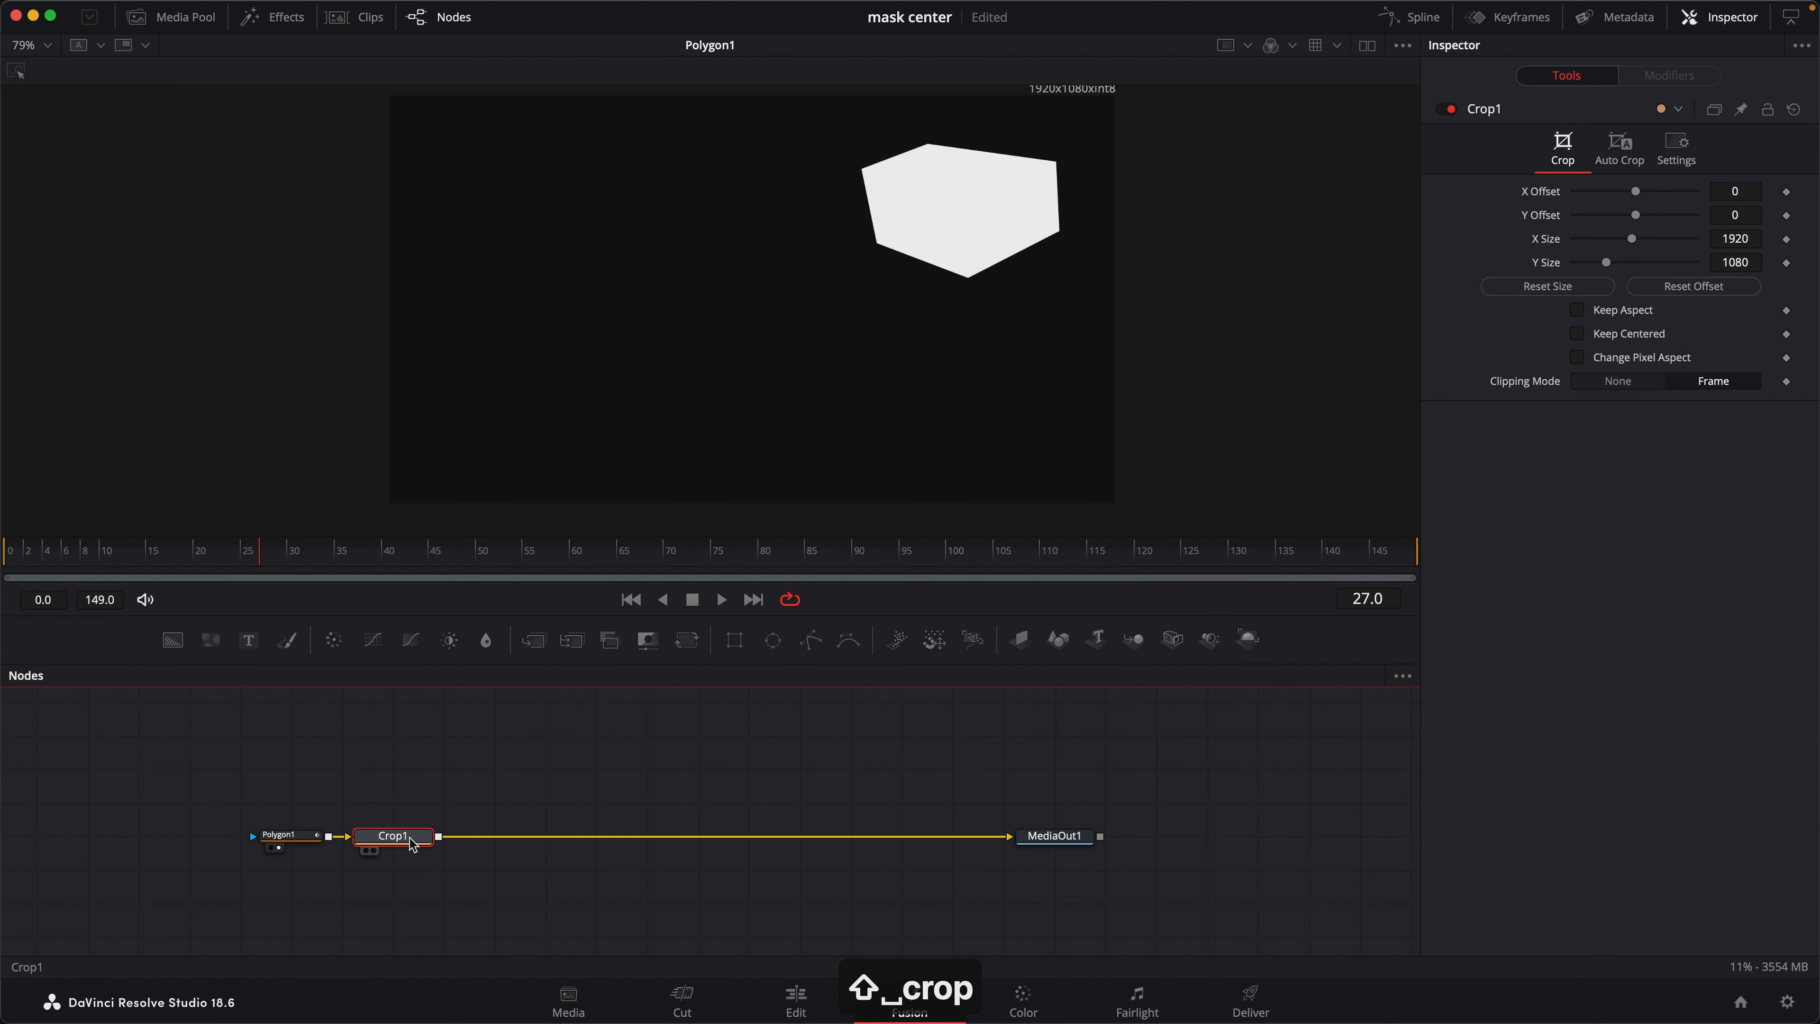
# Step: Show the new Crop1 node in the viewer and auto crop it to the polygon shape
pyautogui.click(374, 850)
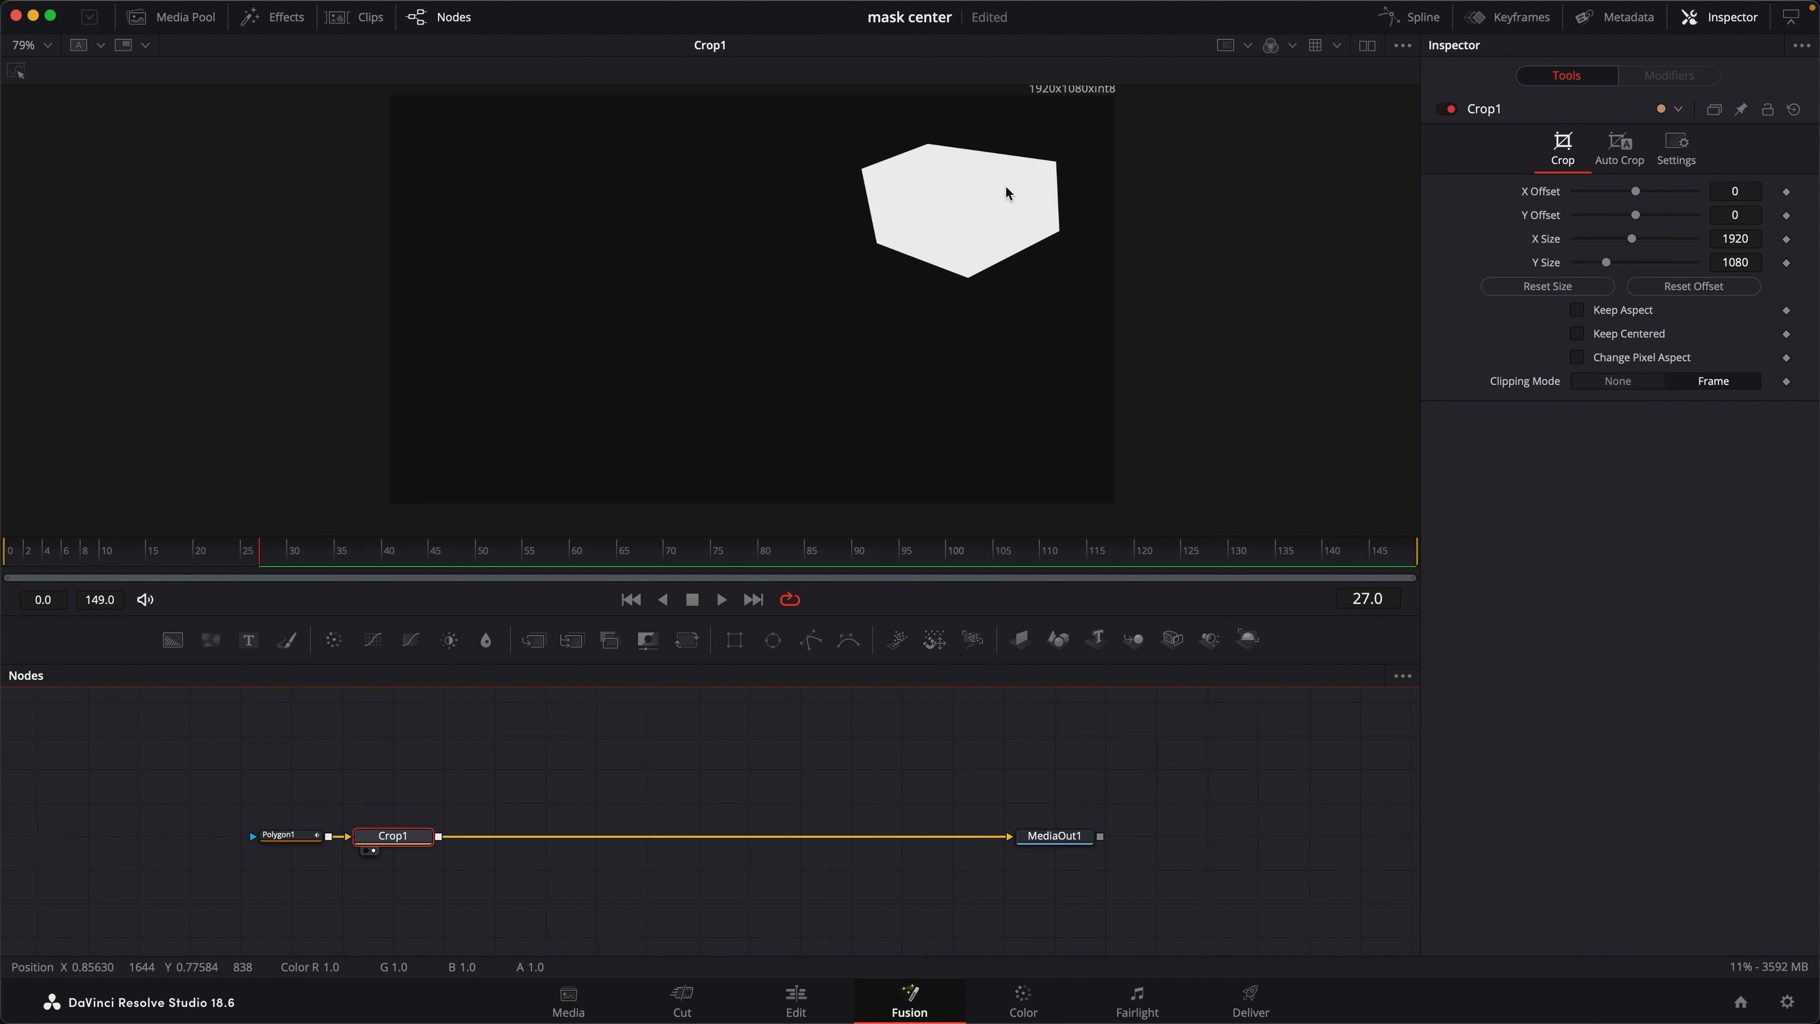
pyautogui.click(1624, 147)
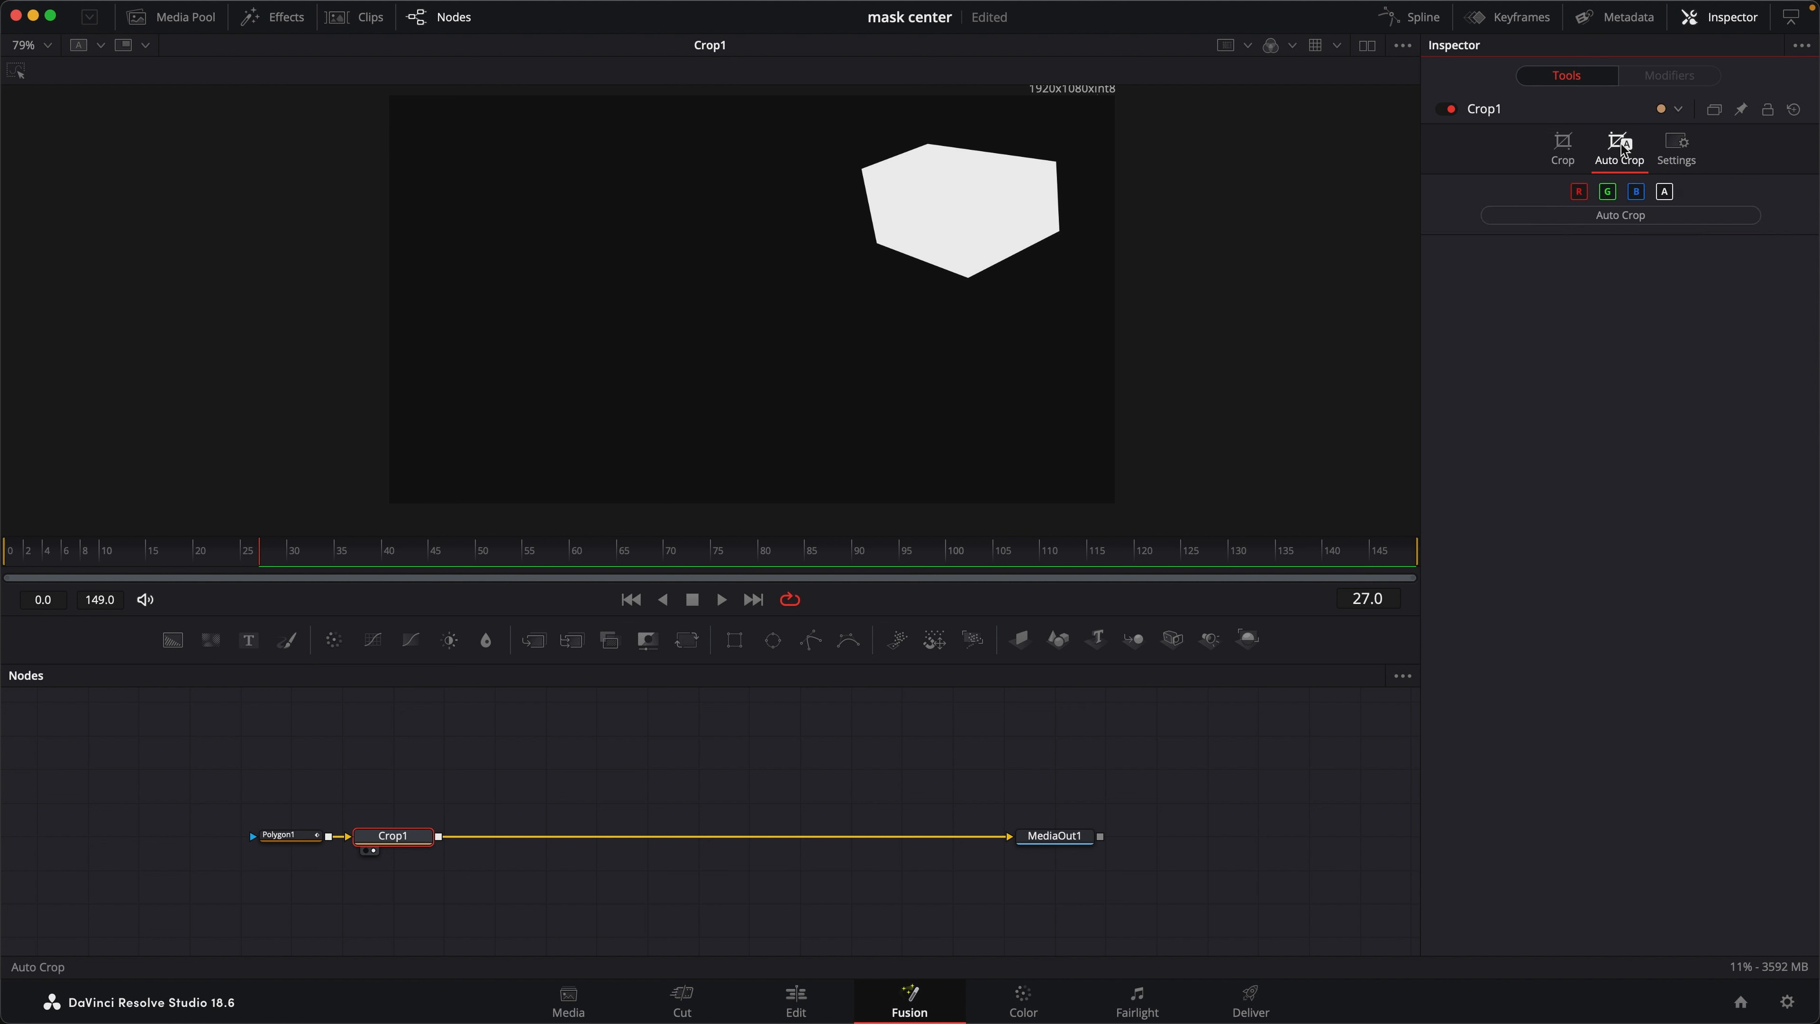
pyautogui.click(1602, 218)
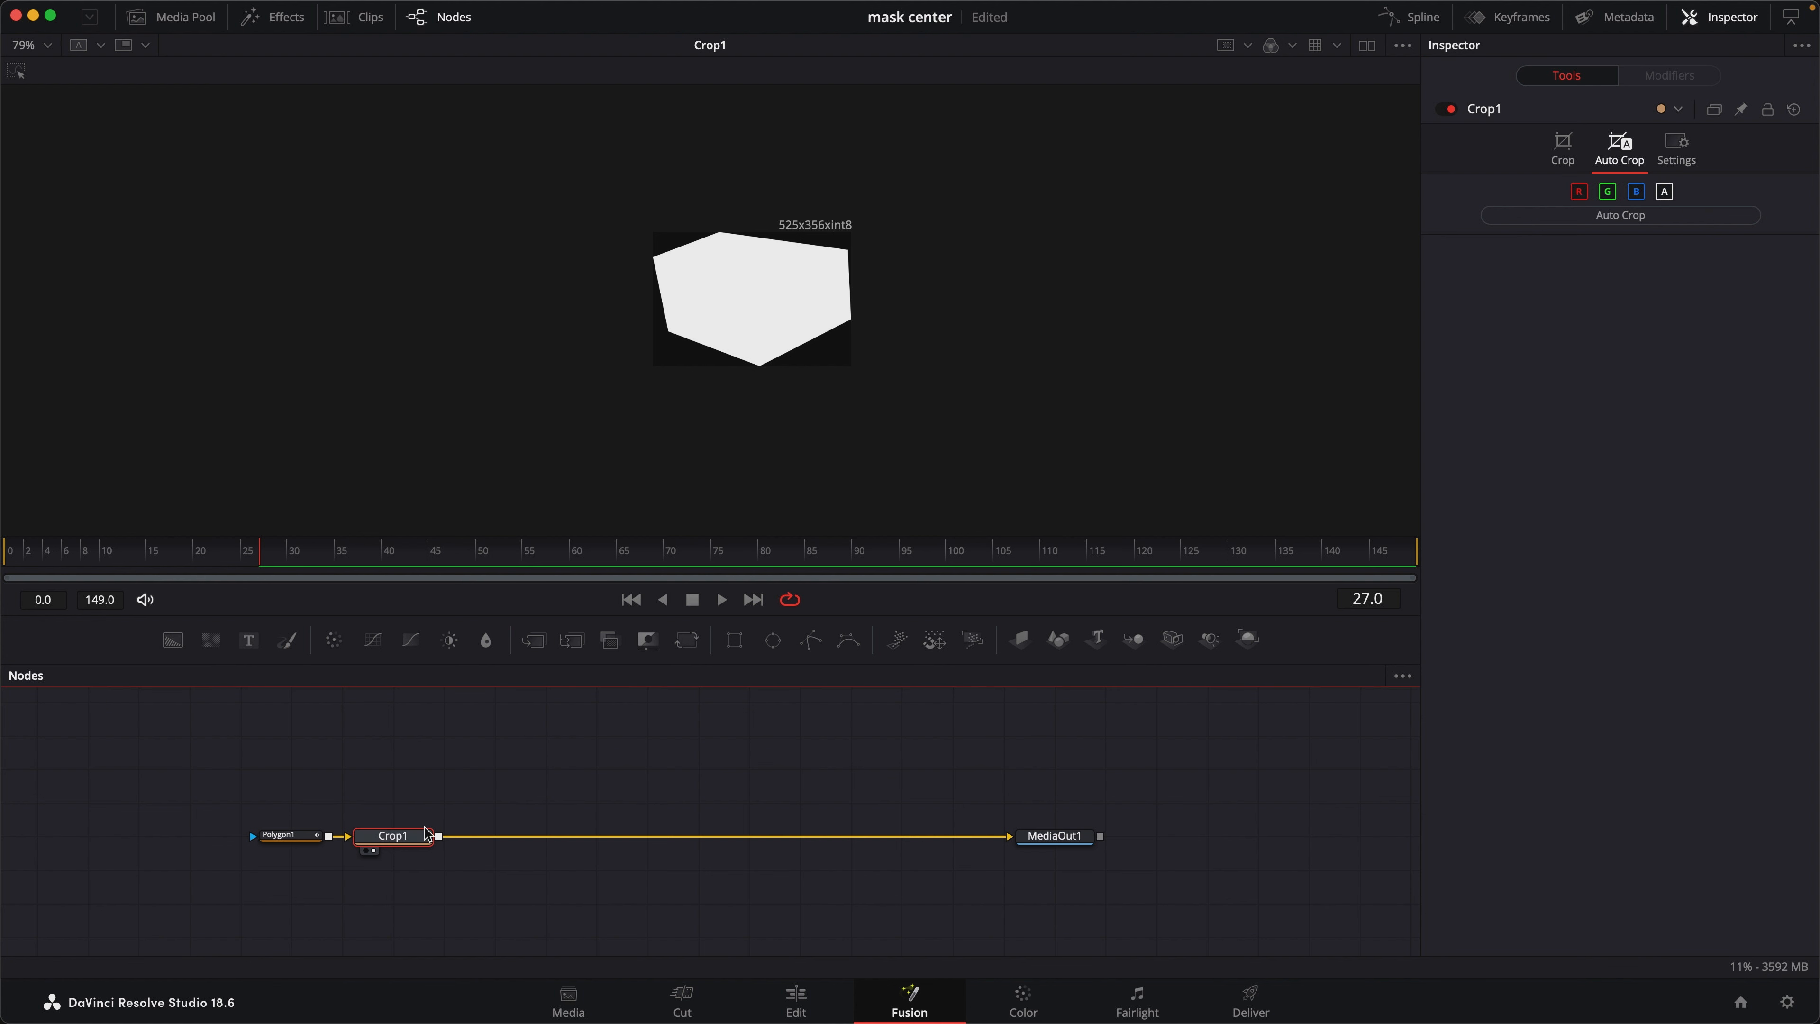
# Step: Add a second Crop node after Crop1 and show its result in the viewer
pyautogui.hotkey('shift', 'space')
pyautogui.write('crop')
pyautogui.press('Return')
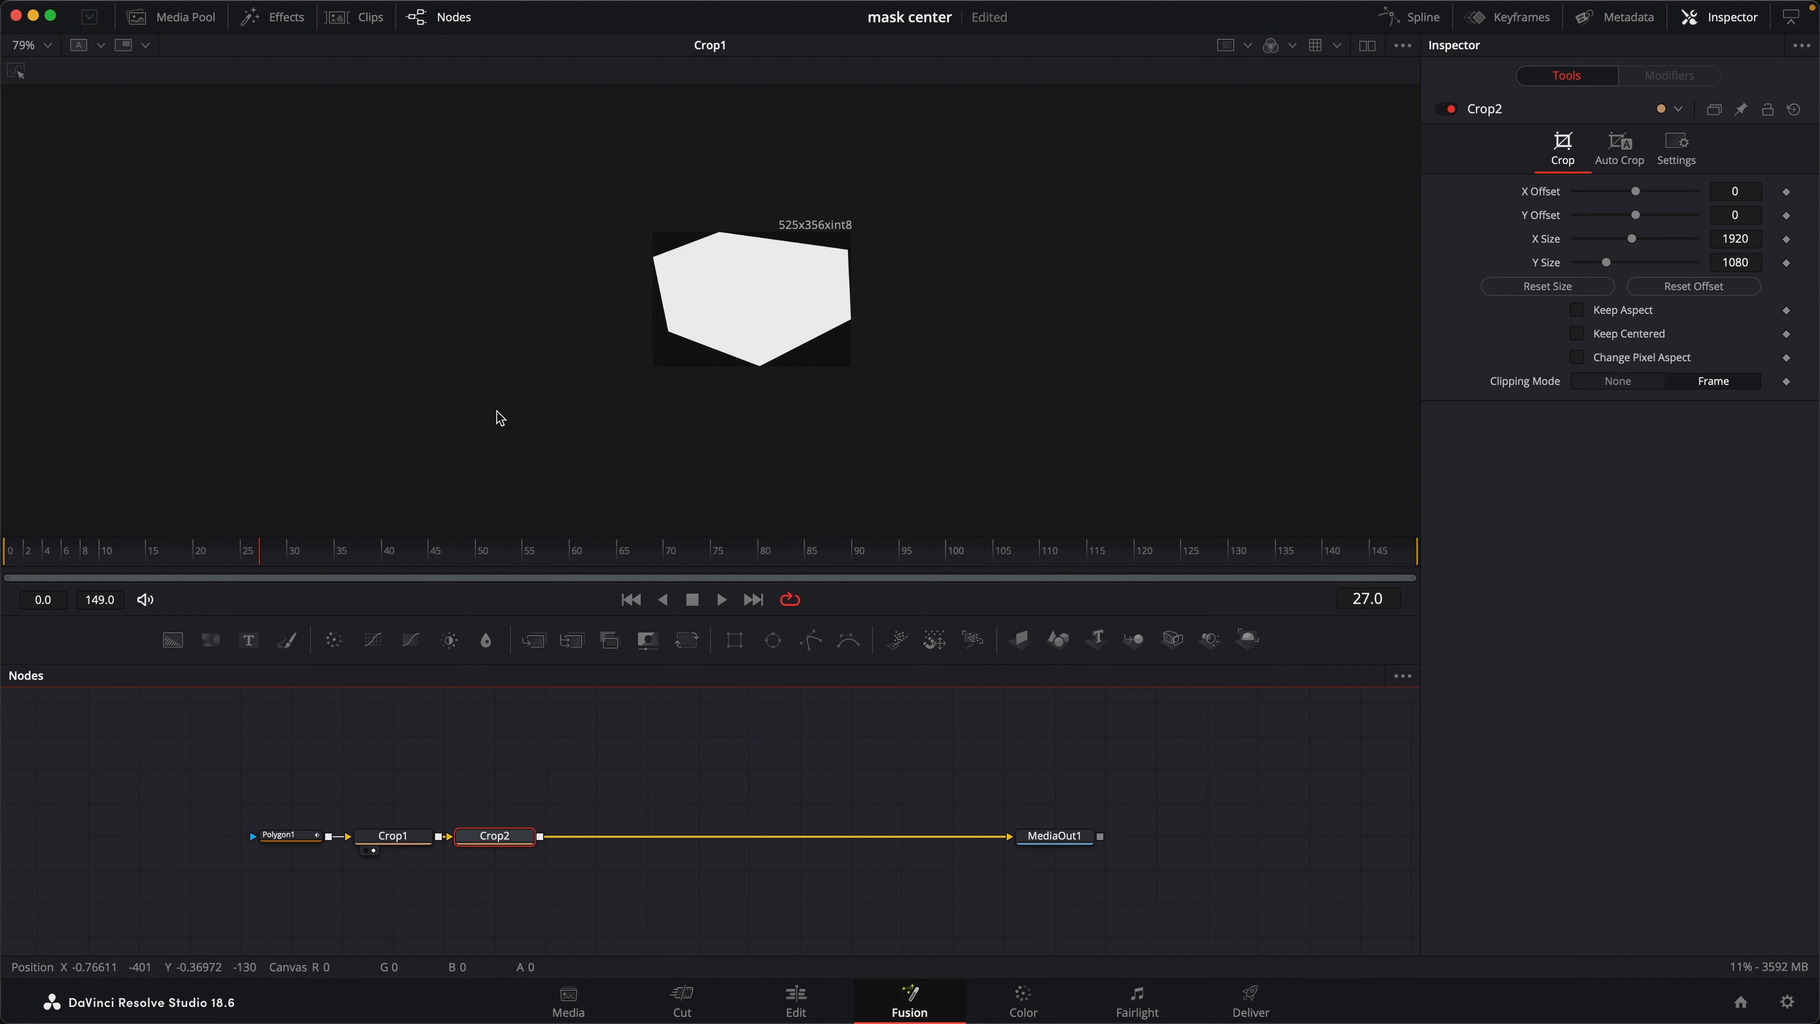
pyautogui.press('1')
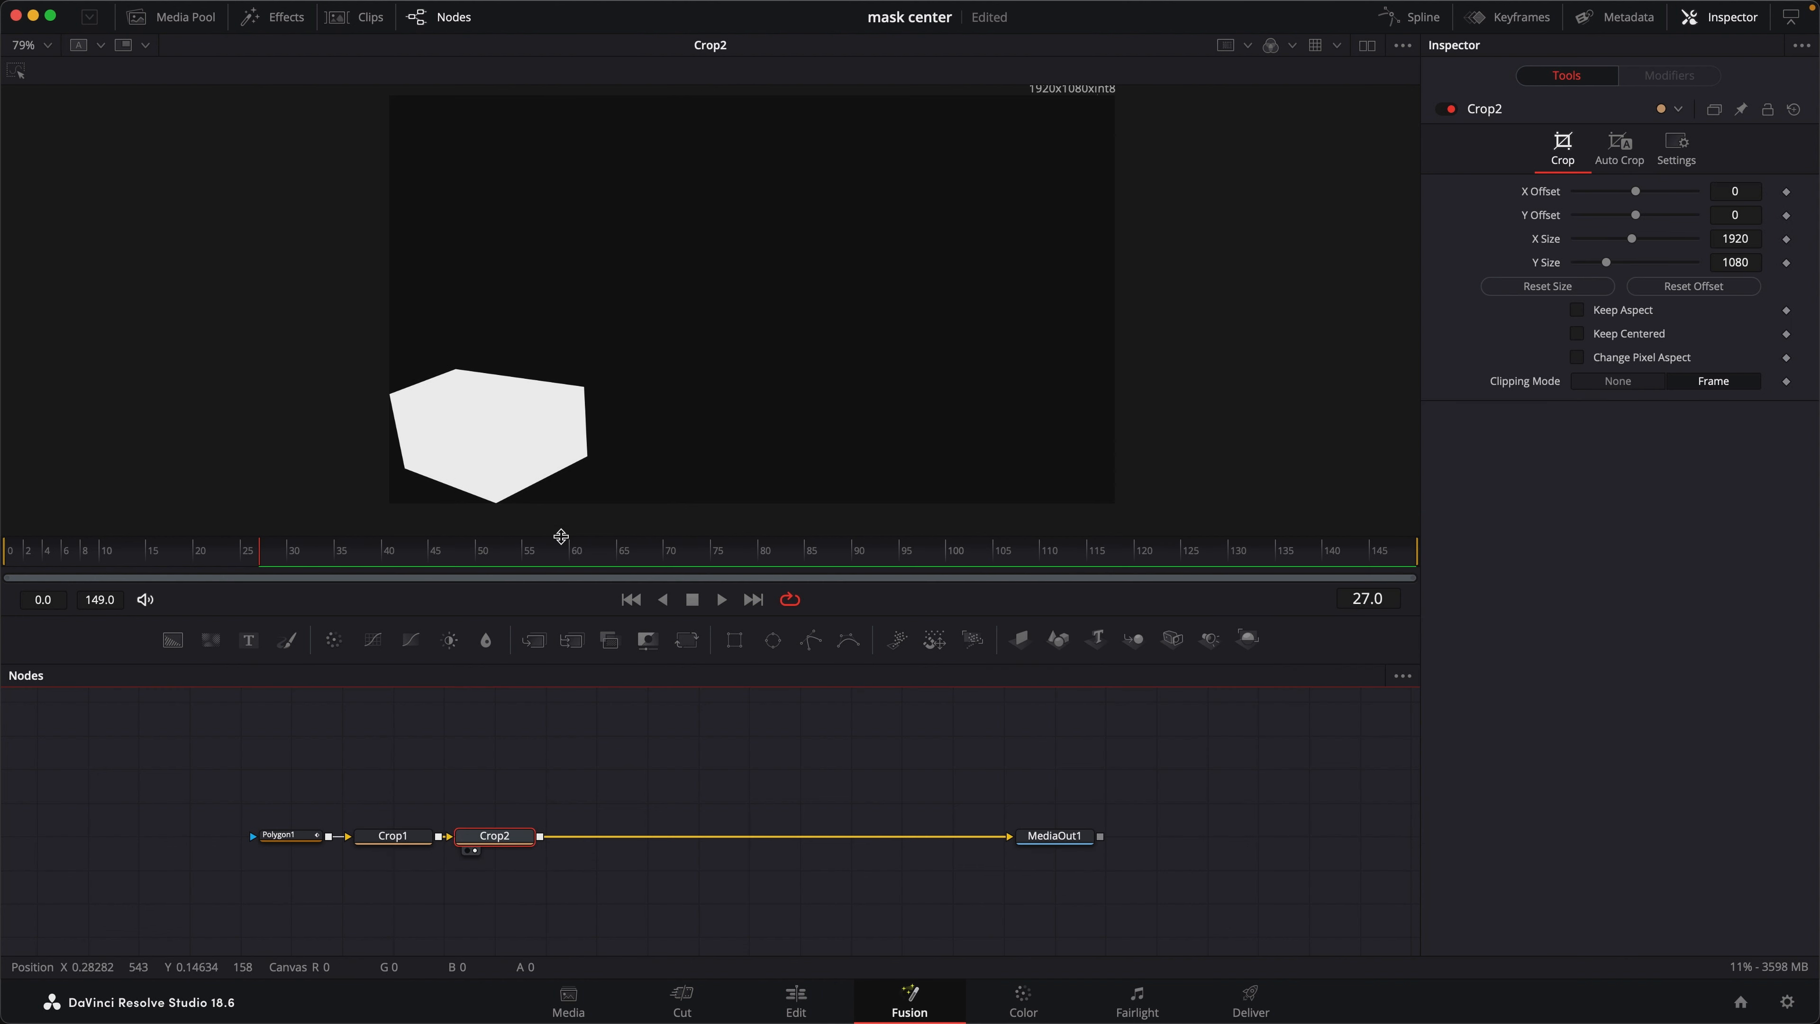
# Step: Enable Keep Centered on Crop2 so the mask sits in the middle of the 1920x1080 frame
pyautogui.scroll(1, 560, 520)
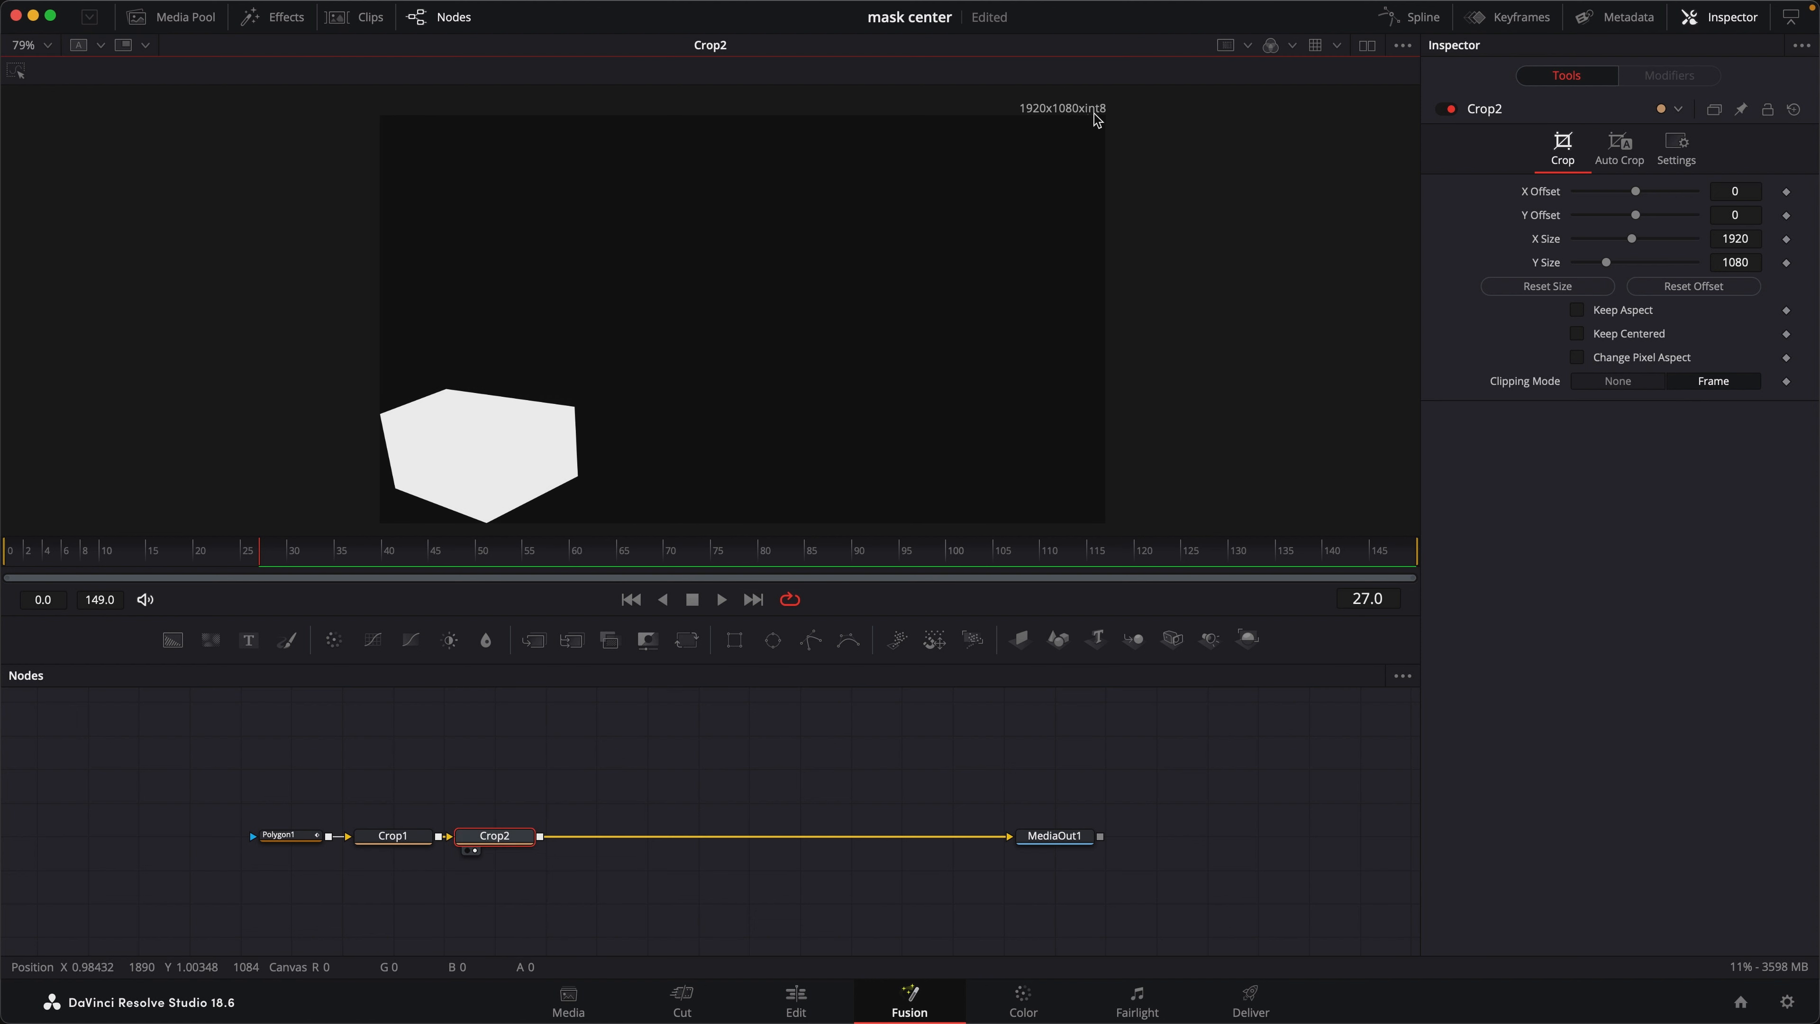
pyautogui.scroll(-1, 898, 218)
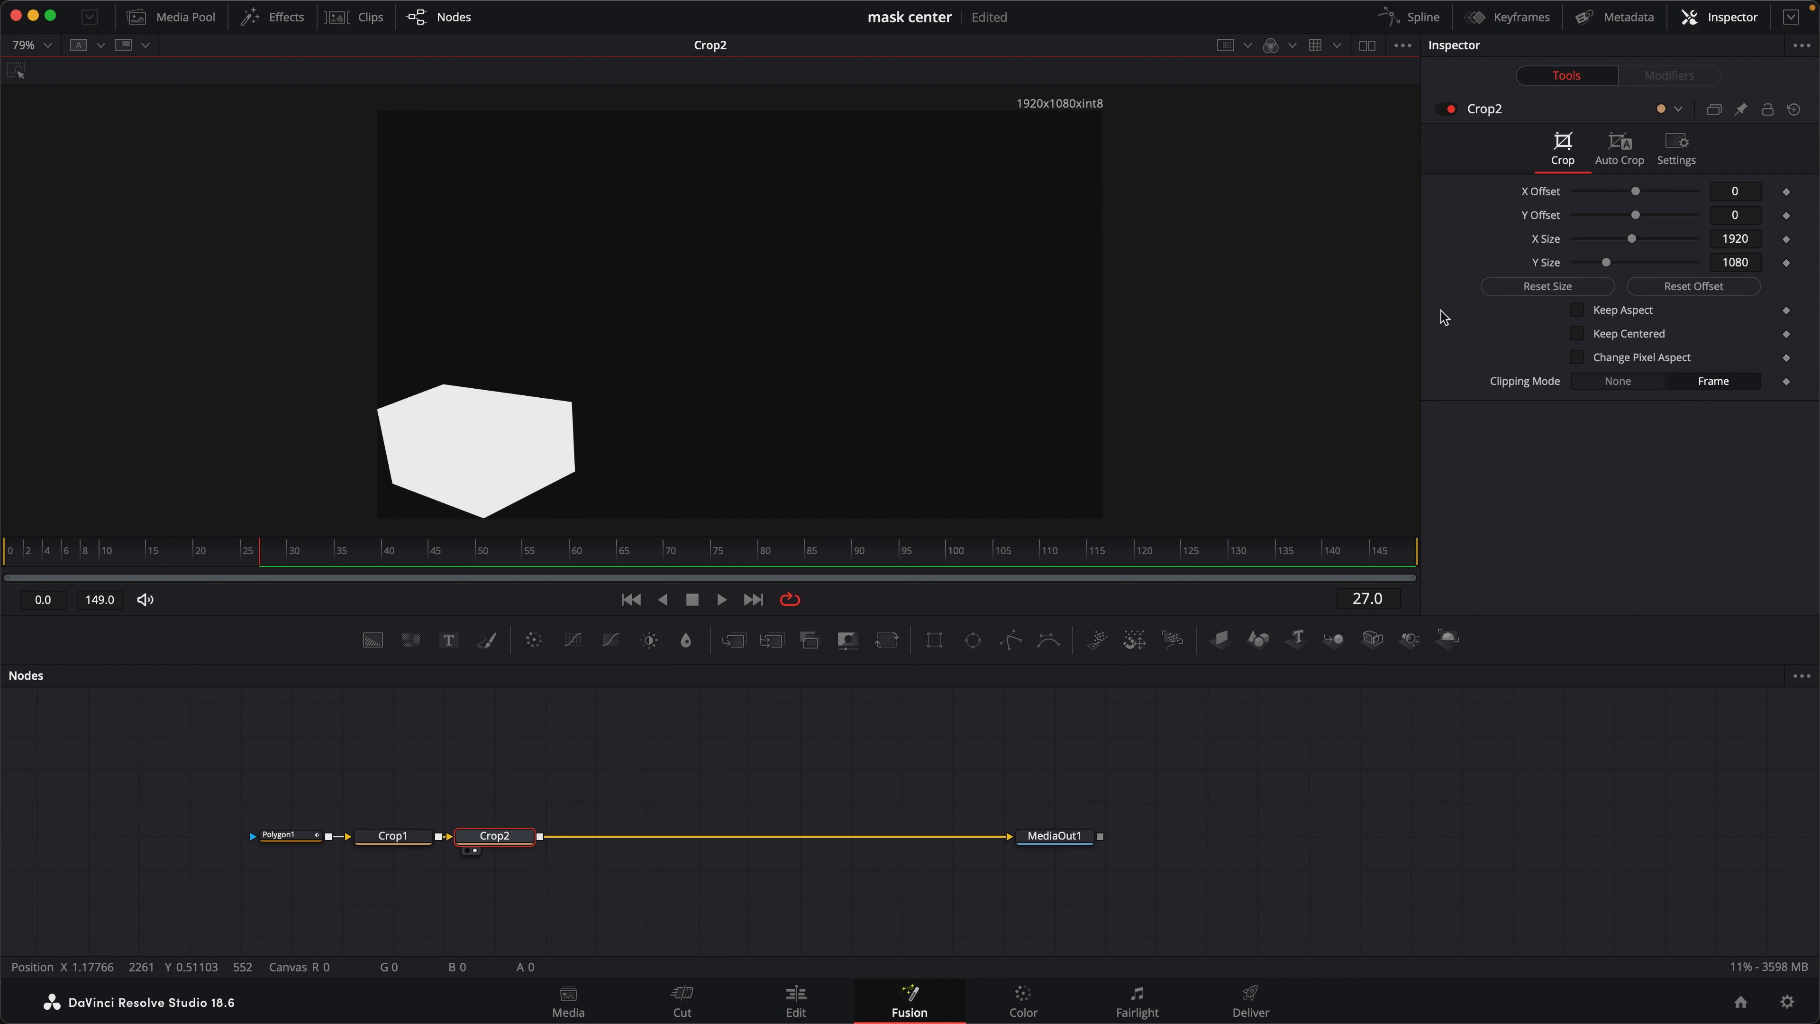
pyautogui.click(1624, 337)
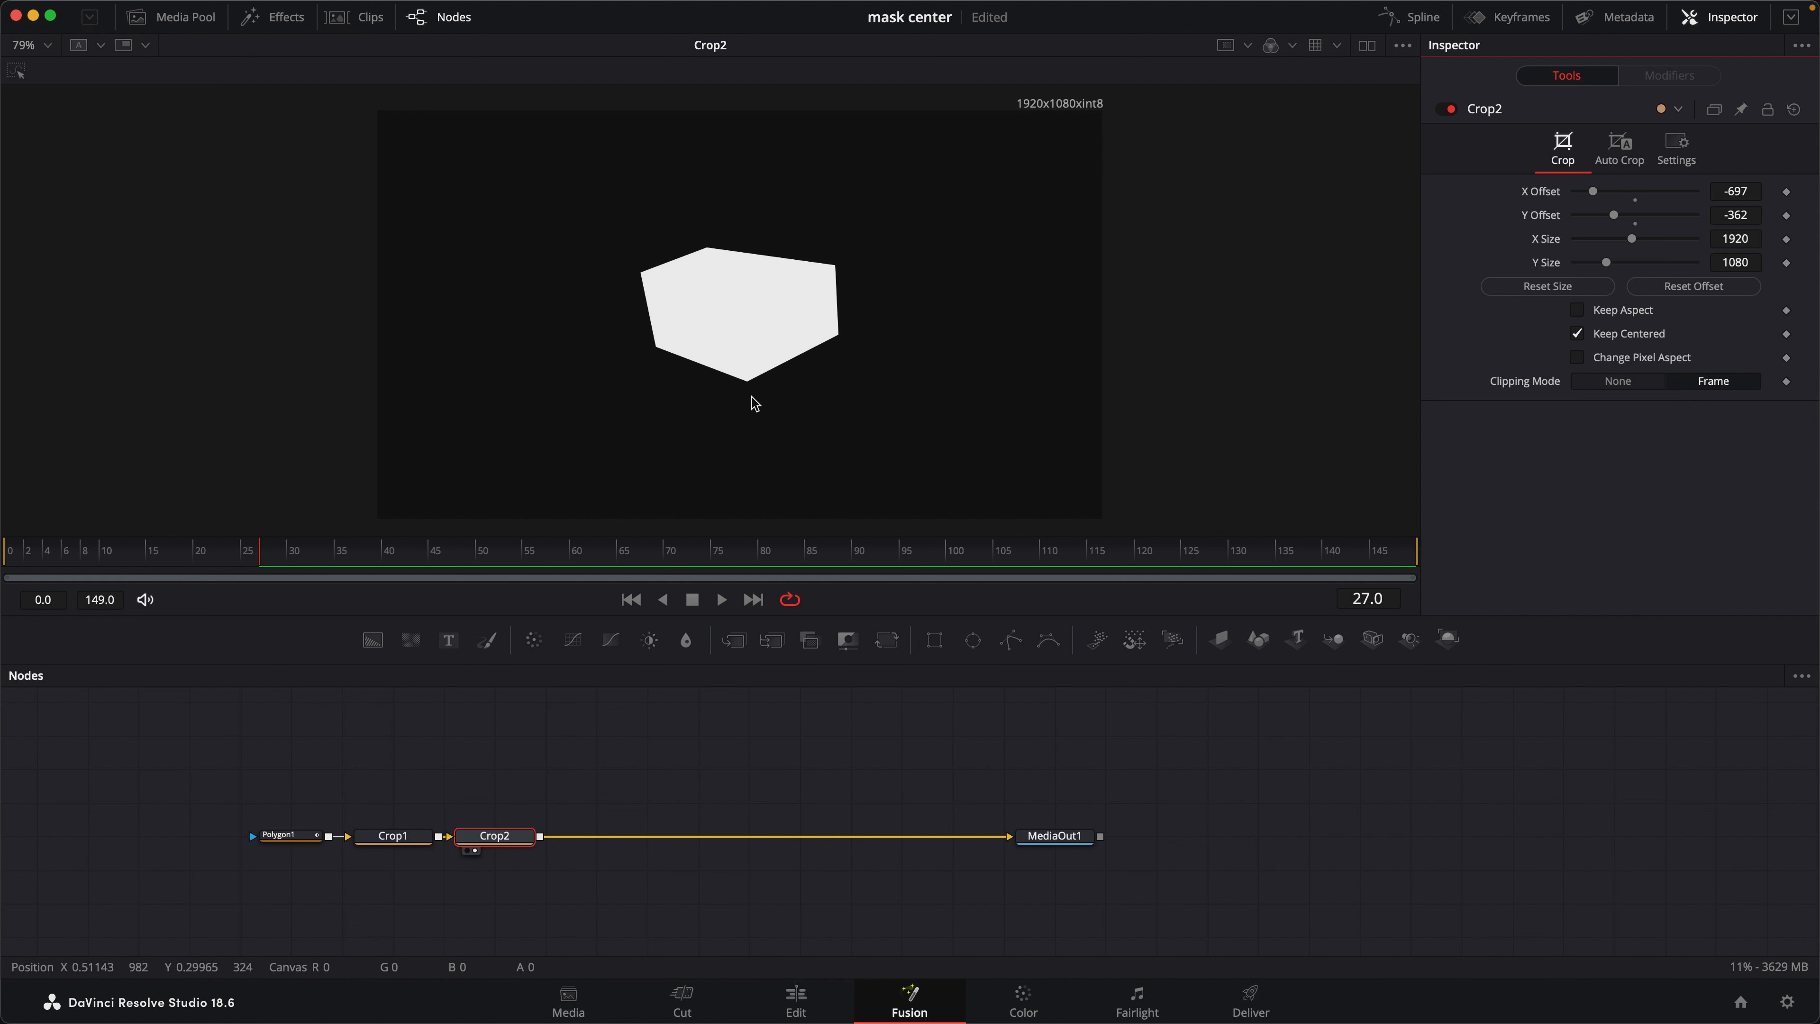
# Step: Add a Transform node after Crop2 and show its result in the viewer
pyautogui.click(889, 640)
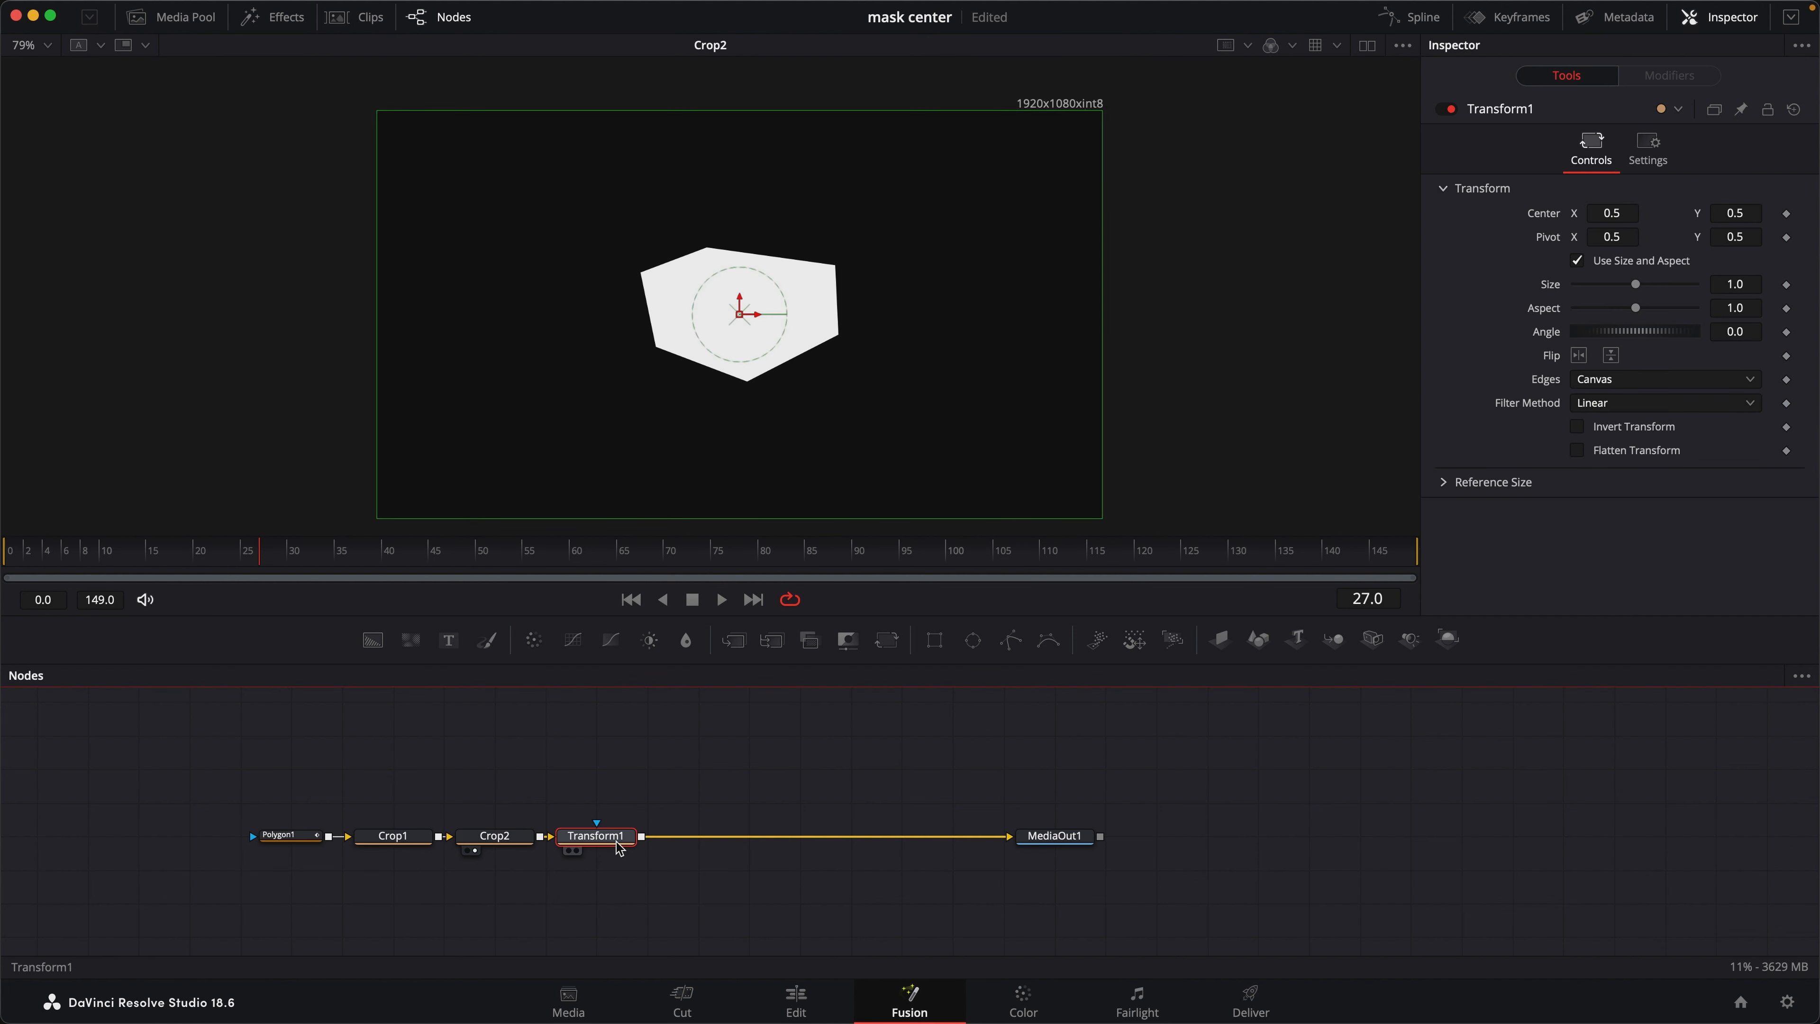
pyautogui.press('1')
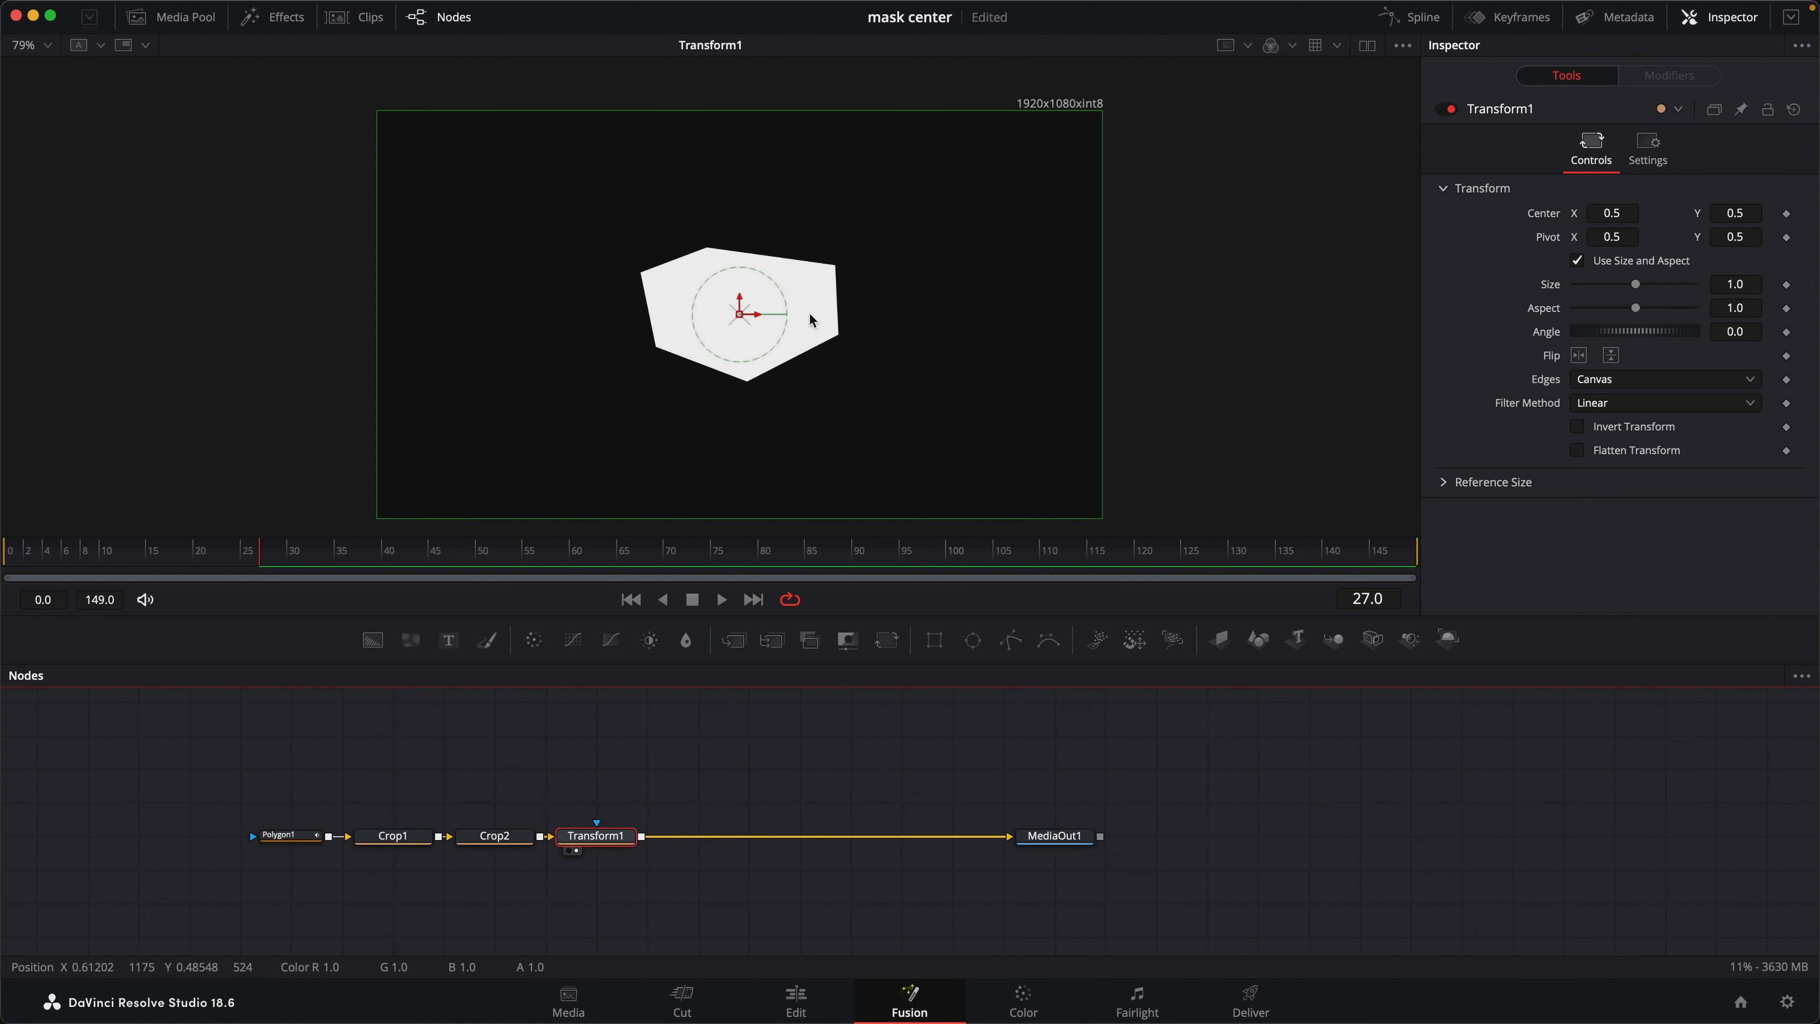
# Step: Try shifting Transform1's center to about X 0.526, Y 0.498, and compare the original Polygon1 with the transformed mask
pyautogui.click(736, 314)
pyautogui.moveTo(745, 320)
pyautogui.mouseDown()
pyautogui.moveTo(756, 290)
pyautogui.moveTo(927, 318)
pyautogui.moveTo(630, 277)
pyautogui.moveTo(808, 326)
pyautogui.moveTo(749, 319)
pyautogui.mouseUp()
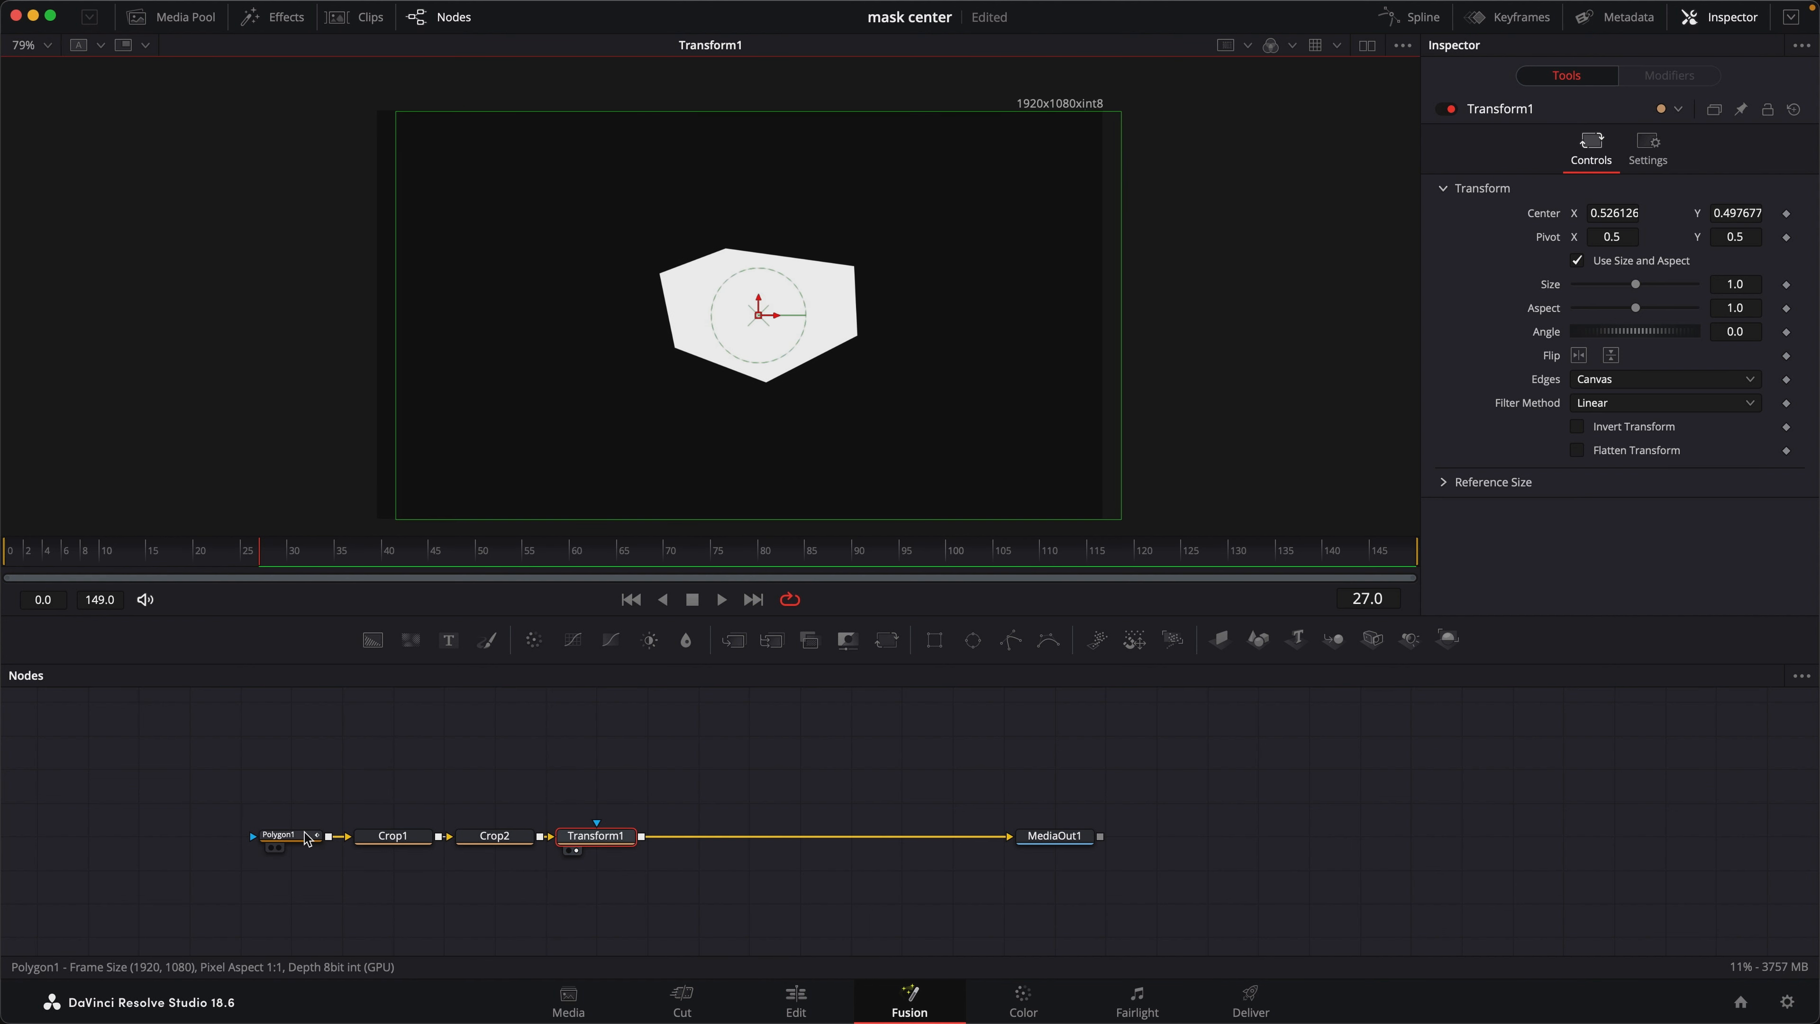
pyautogui.moveTo(610, 291); pyautogui.dragTo(613, 303)
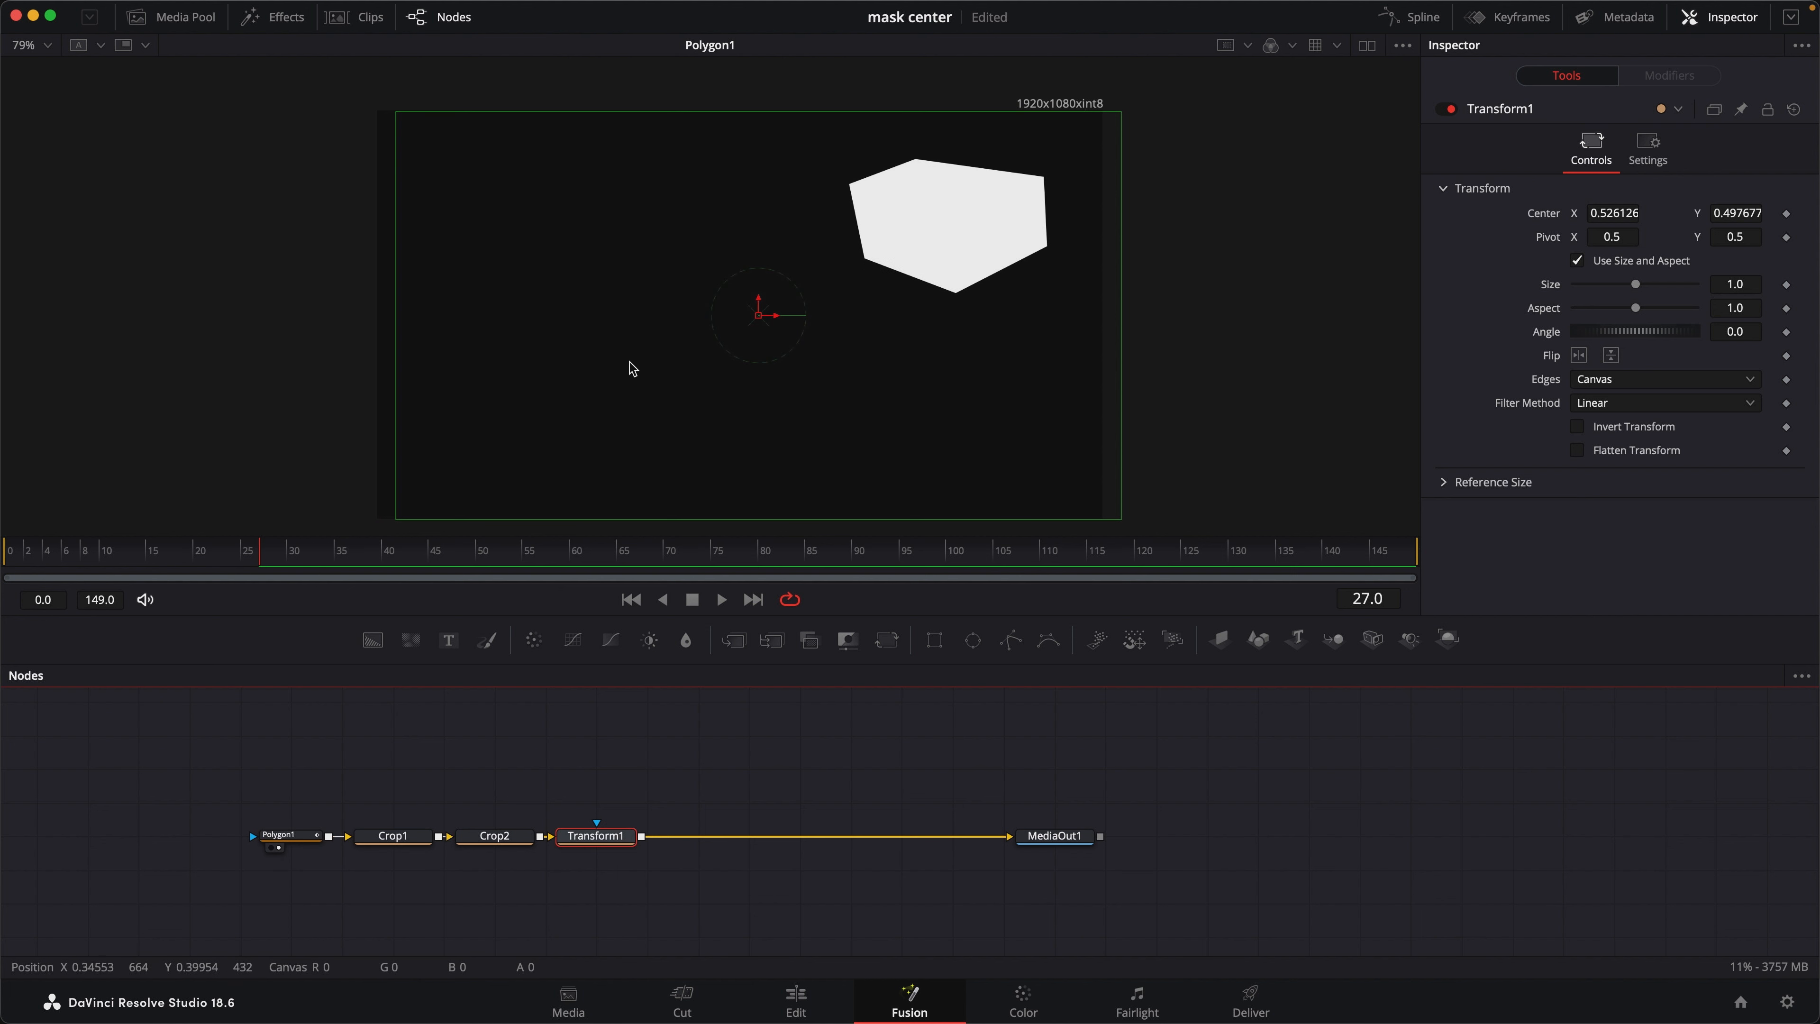
pyautogui.click(290, 834)
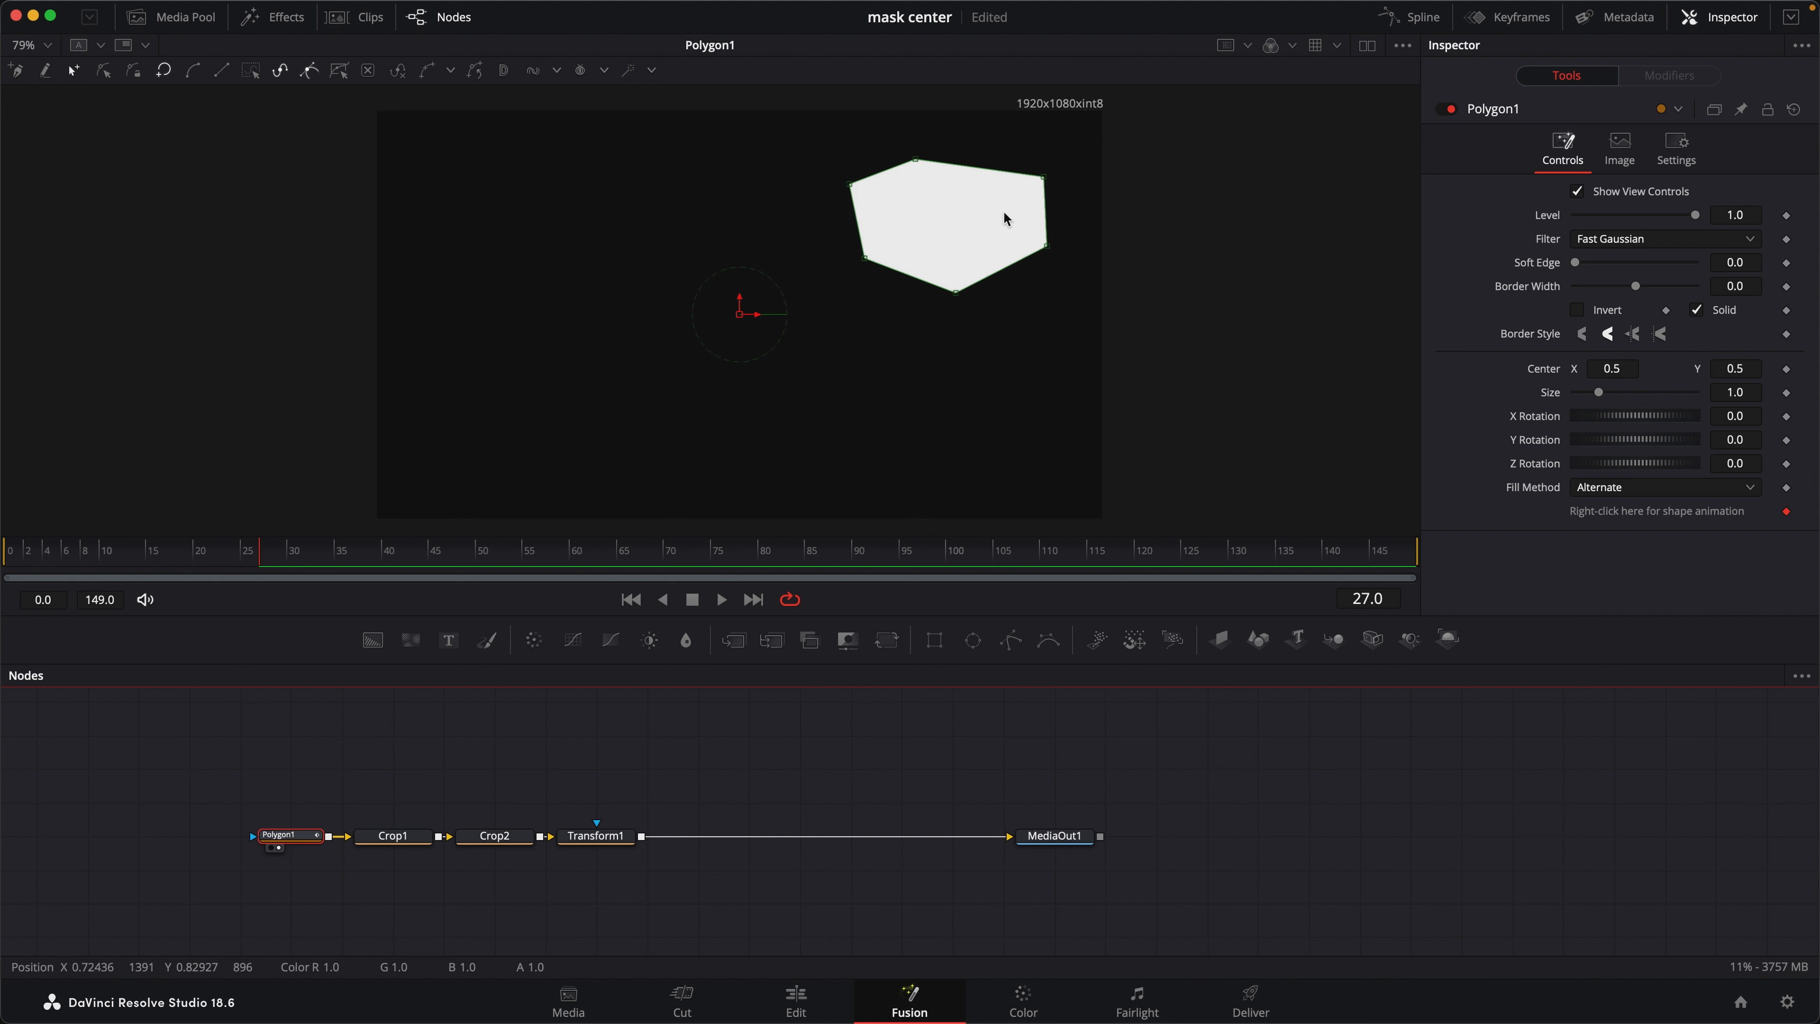
pyautogui.click(573, 850)
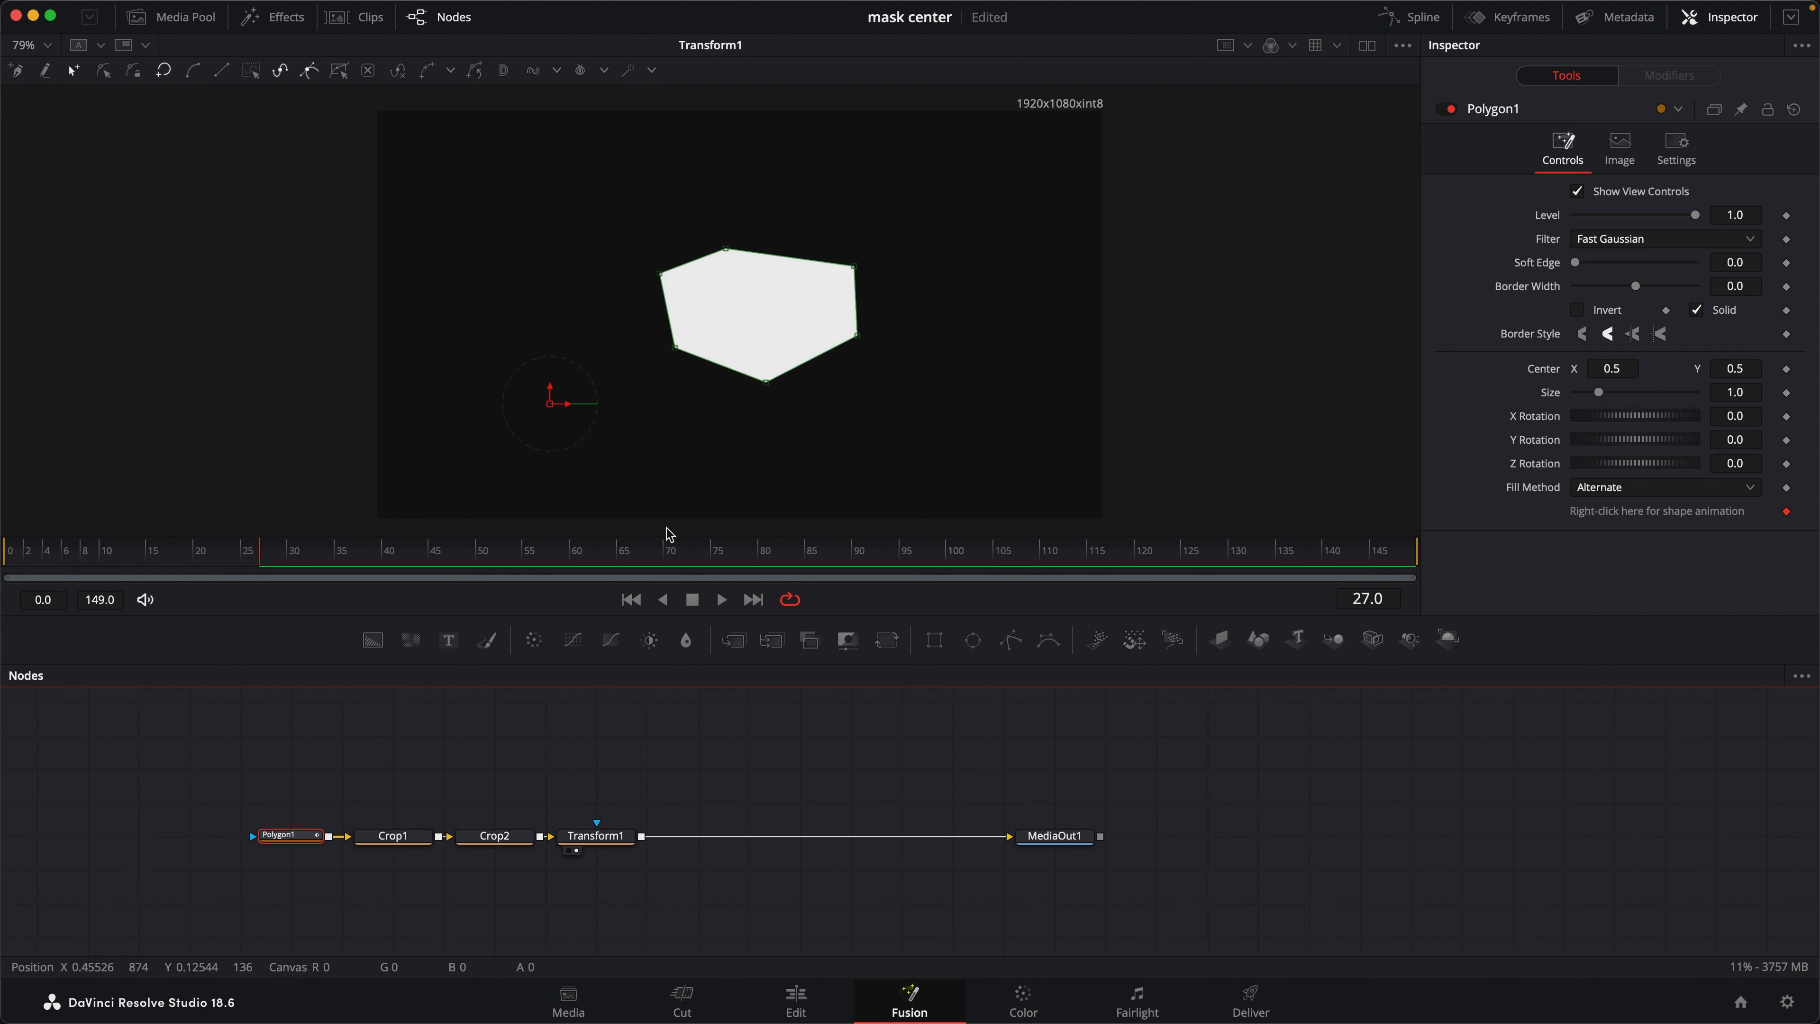
pyautogui.click(598, 840)
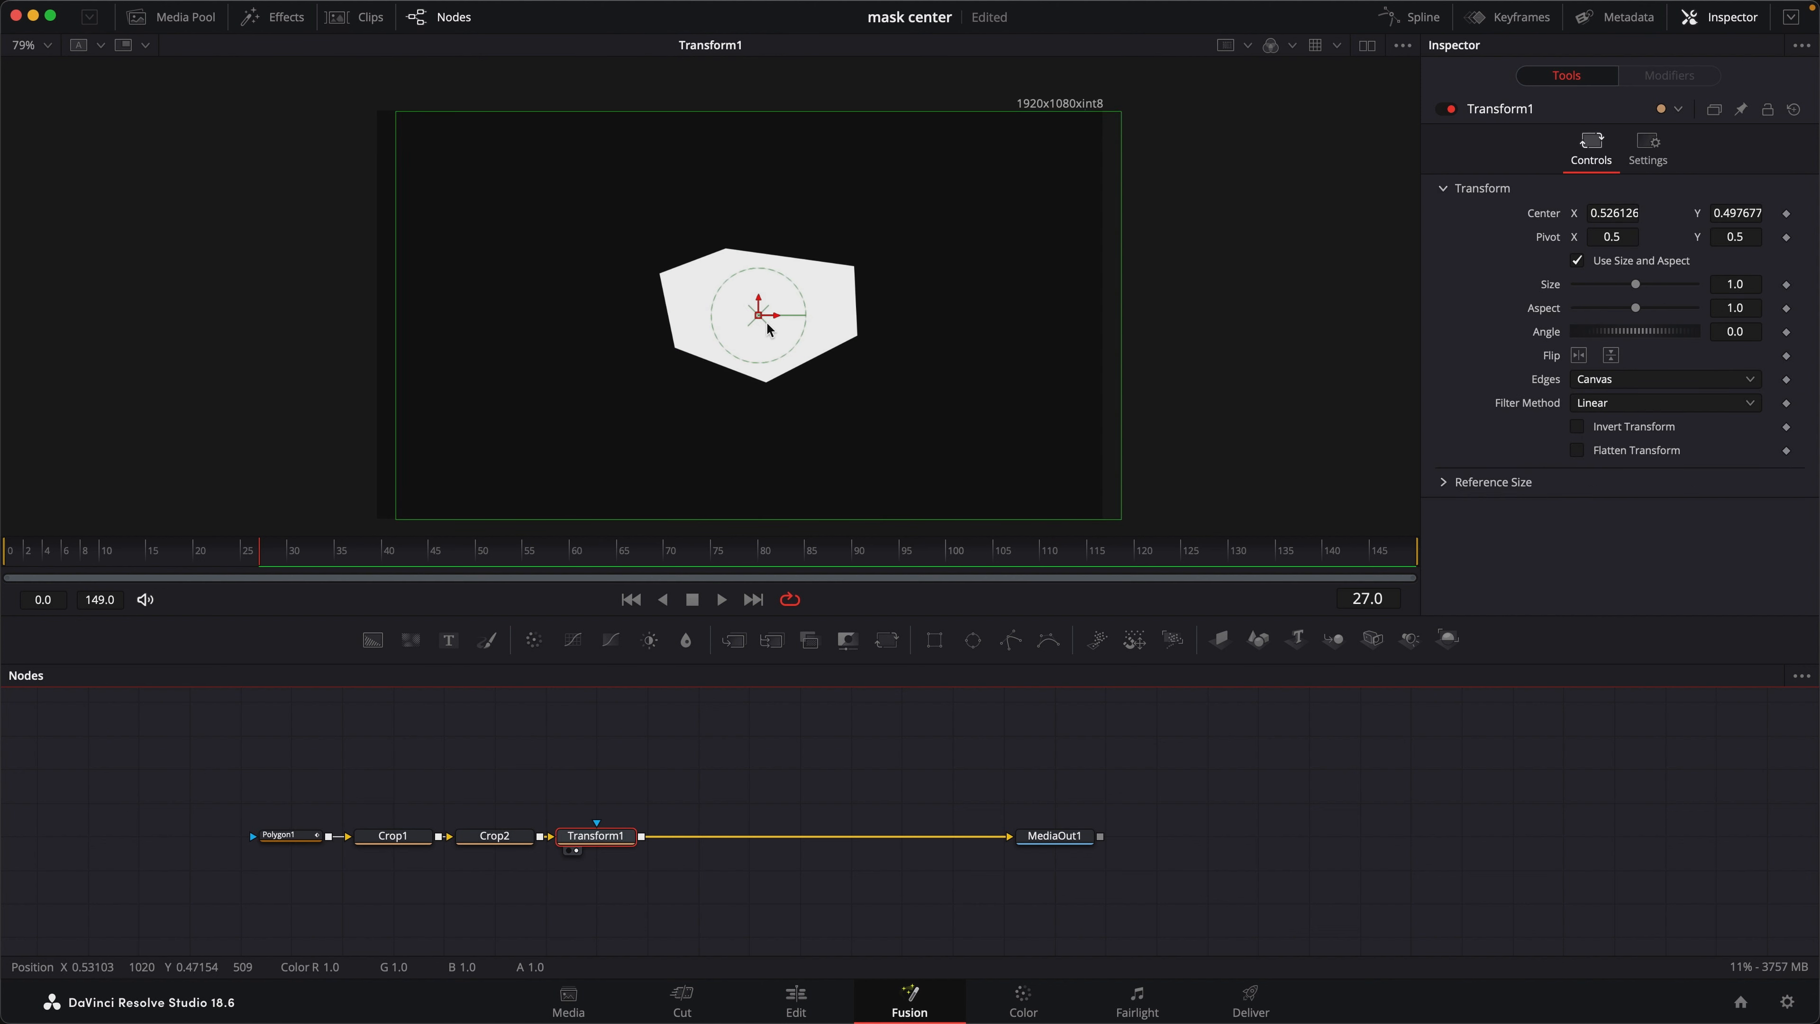
# Step: Reset Transform1's center to default, and compare the Polygon1 and Transform1 outputs in the viewer
pyautogui.rightClick(1542, 215)
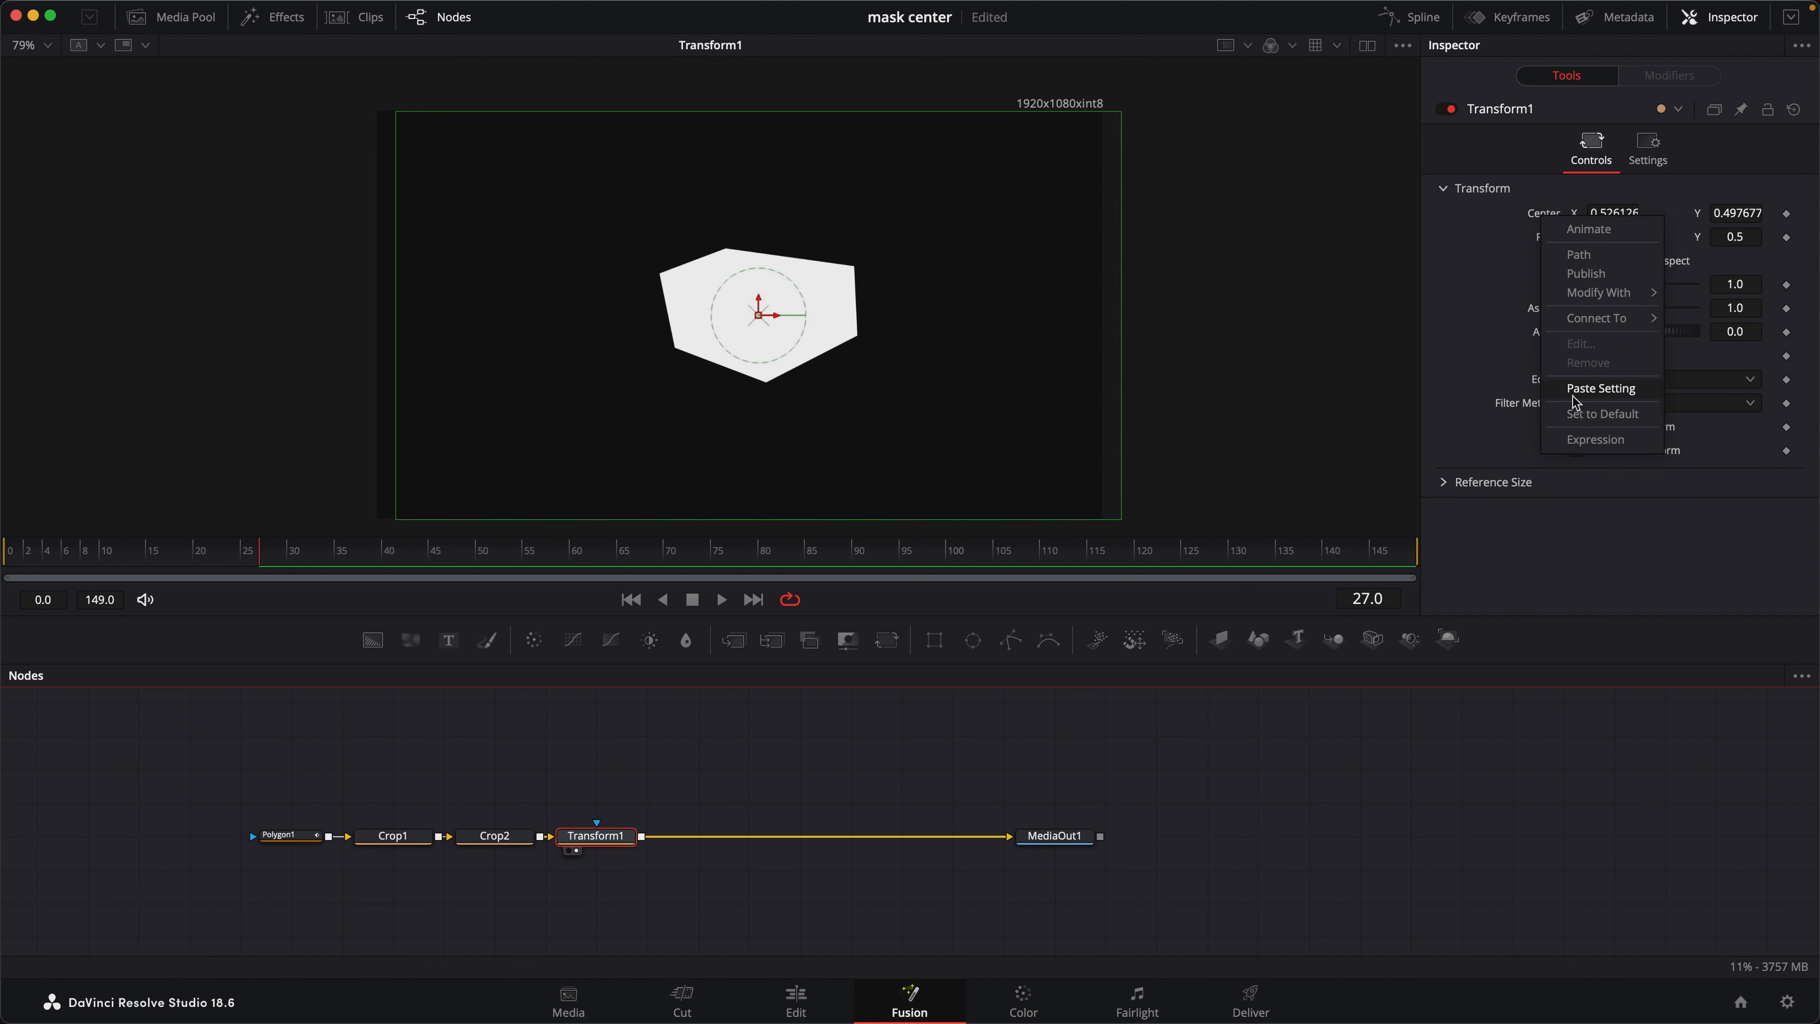
pyautogui.click(1588, 415)
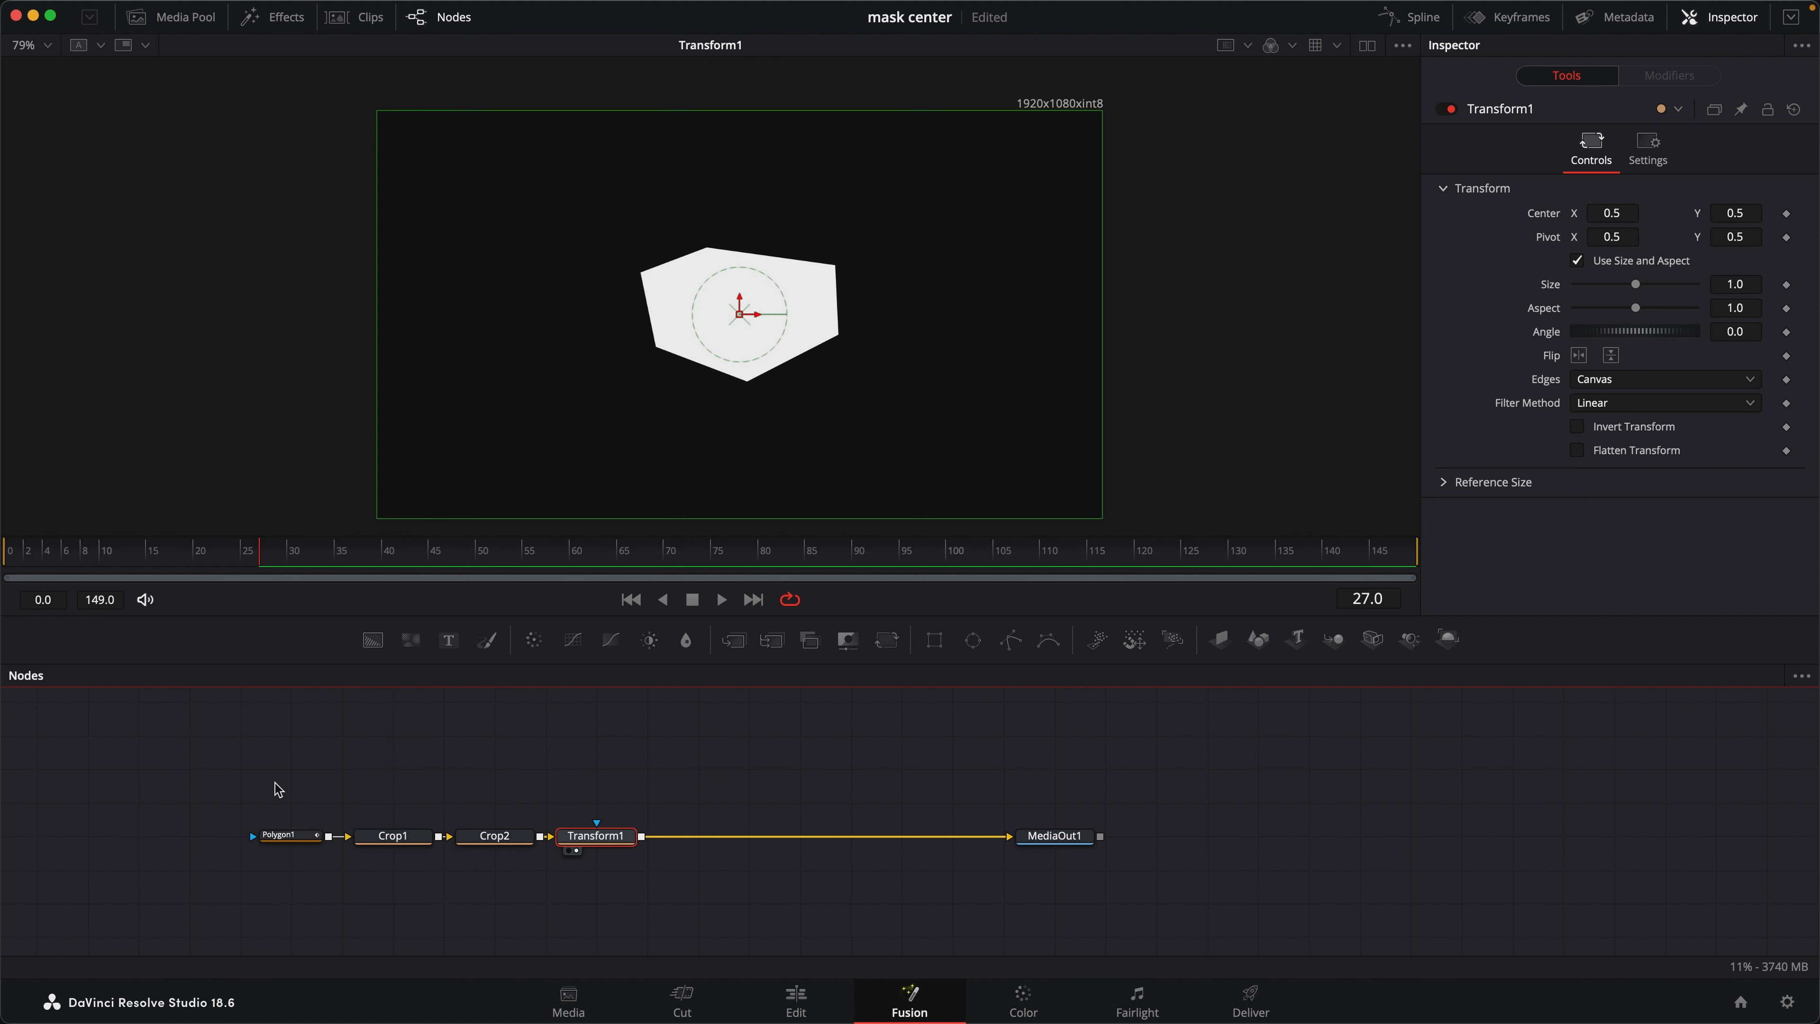
pyautogui.moveTo(290, 845); pyautogui.dragTo(573, 374)
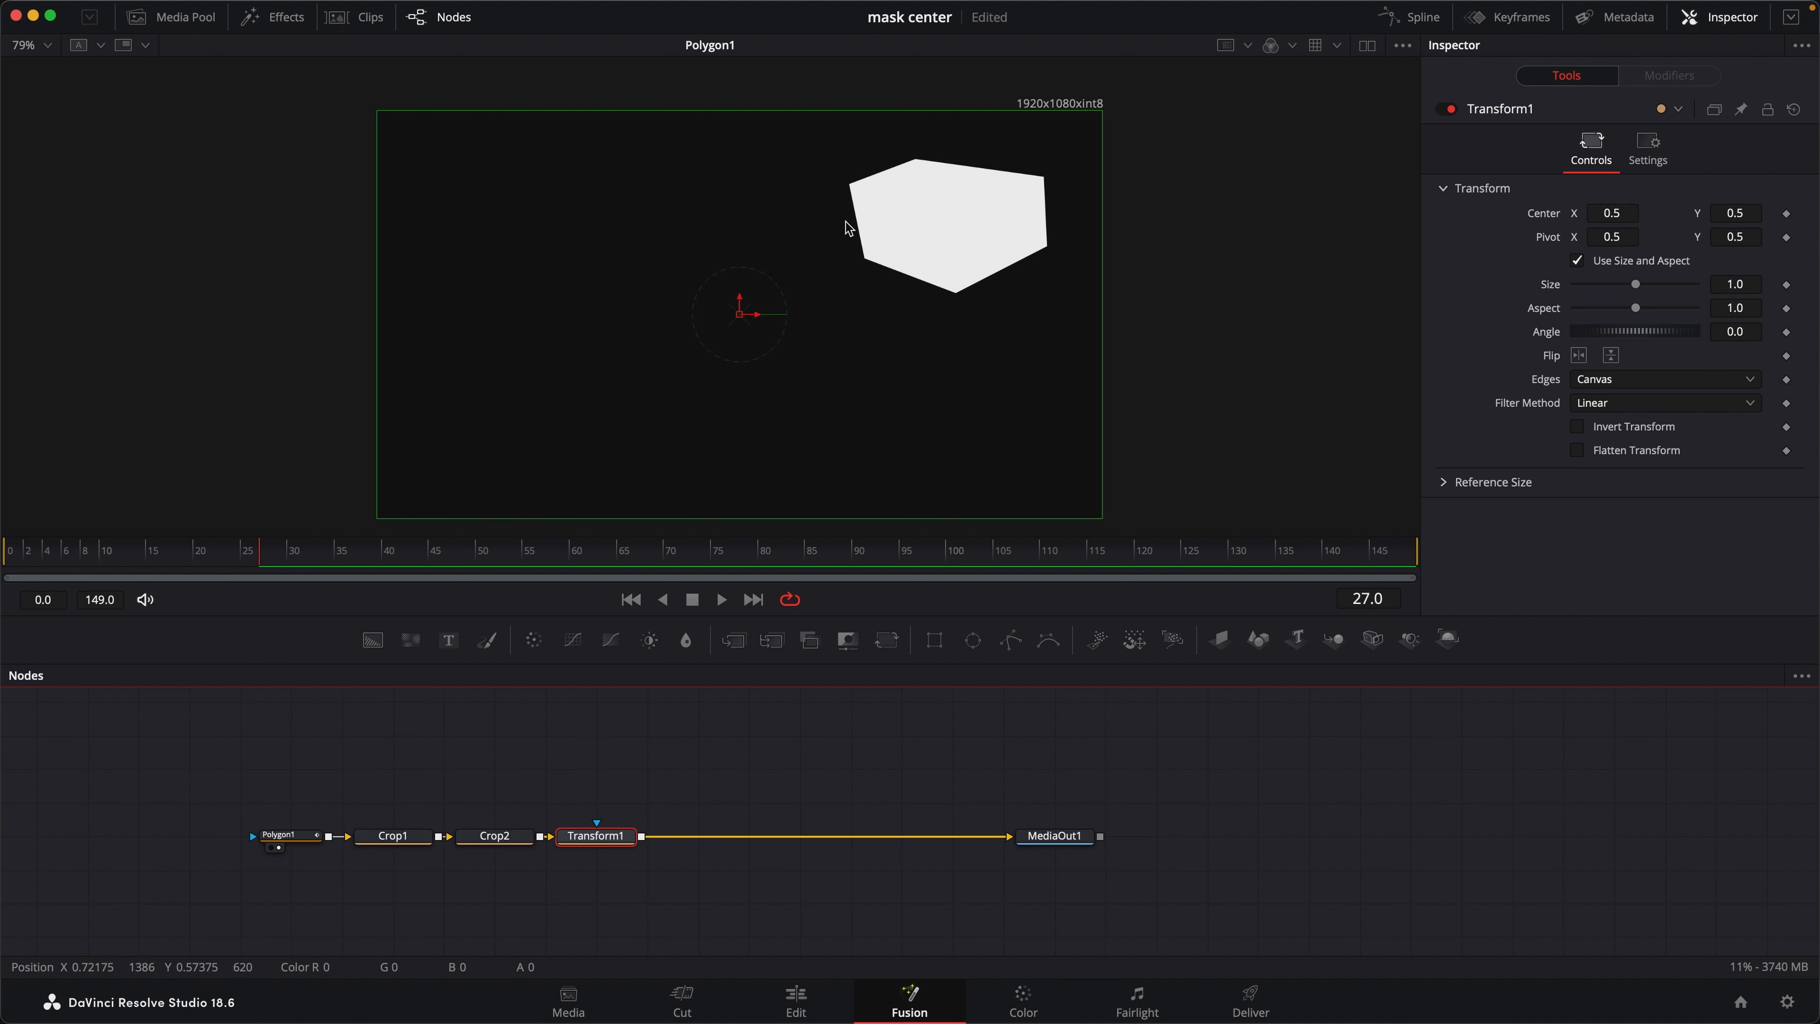
pyautogui.moveTo(612, 837); pyautogui.dragTo(690, 486)
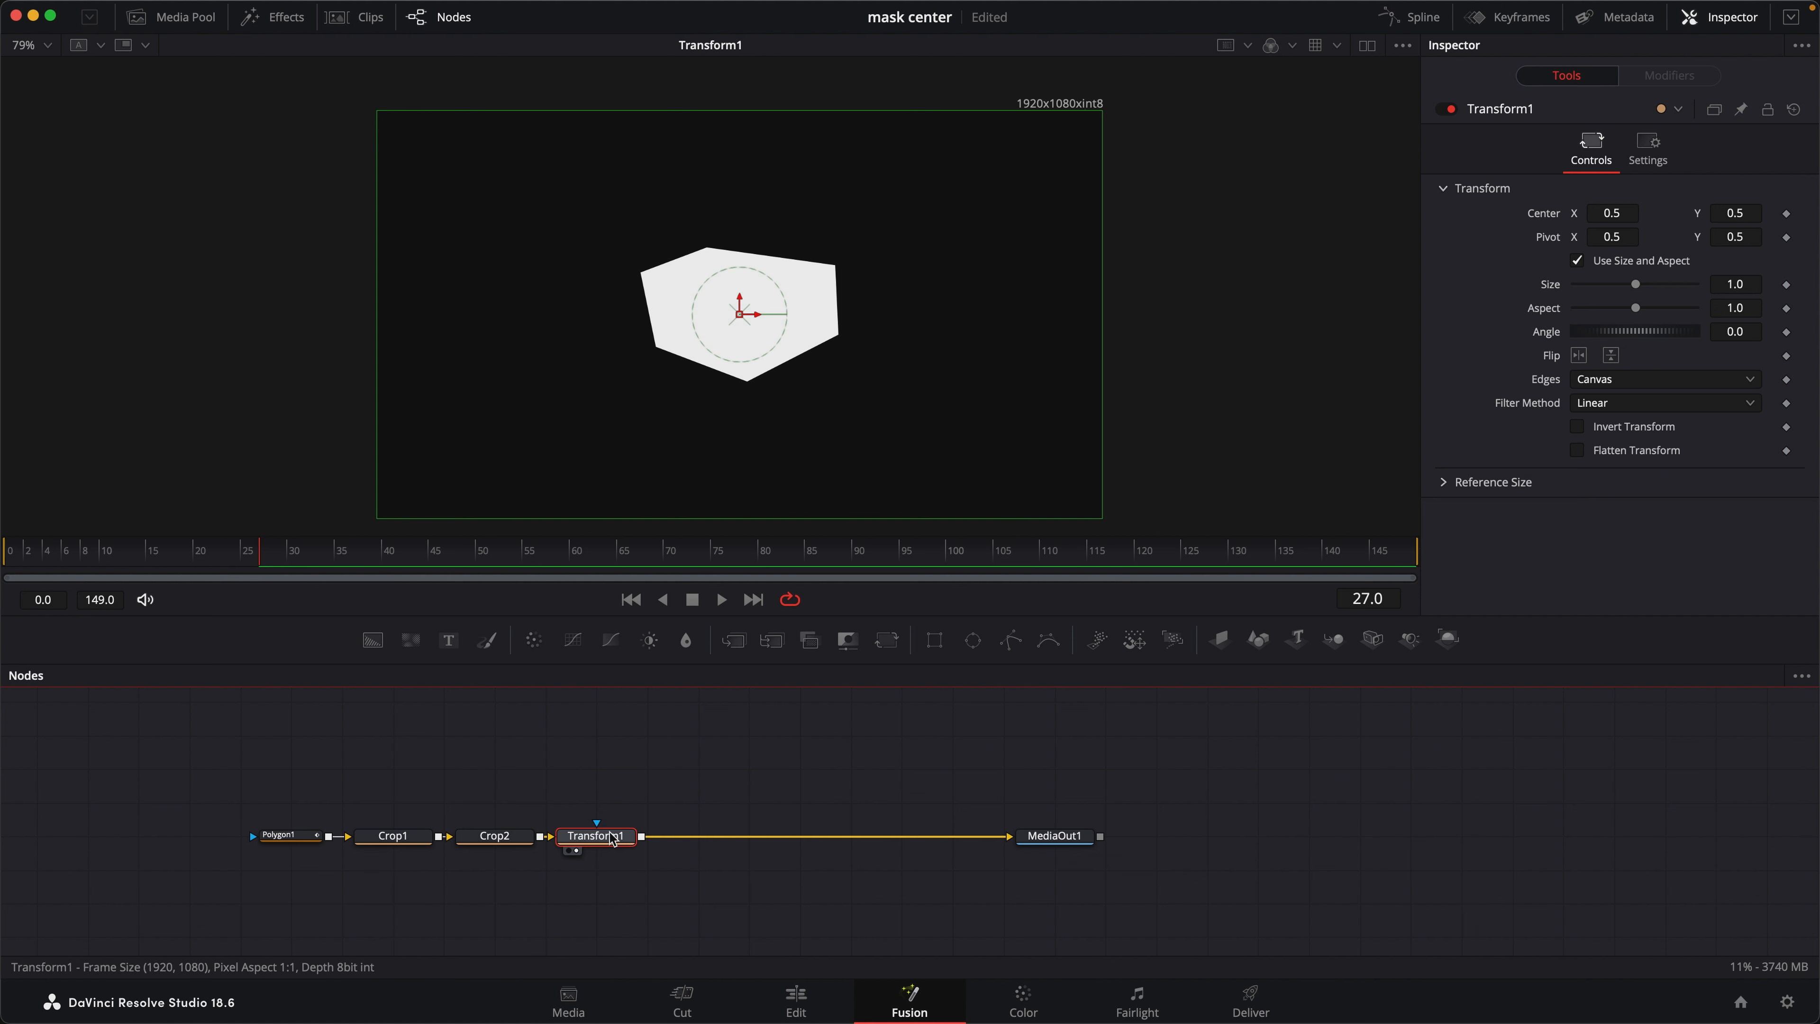
# Step: Add a third Crop node after Transform1 and show it in the viewer
pyautogui.hotkey('shift', 'space')
pyautogui.write('crop')
pyautogui.press('Return')
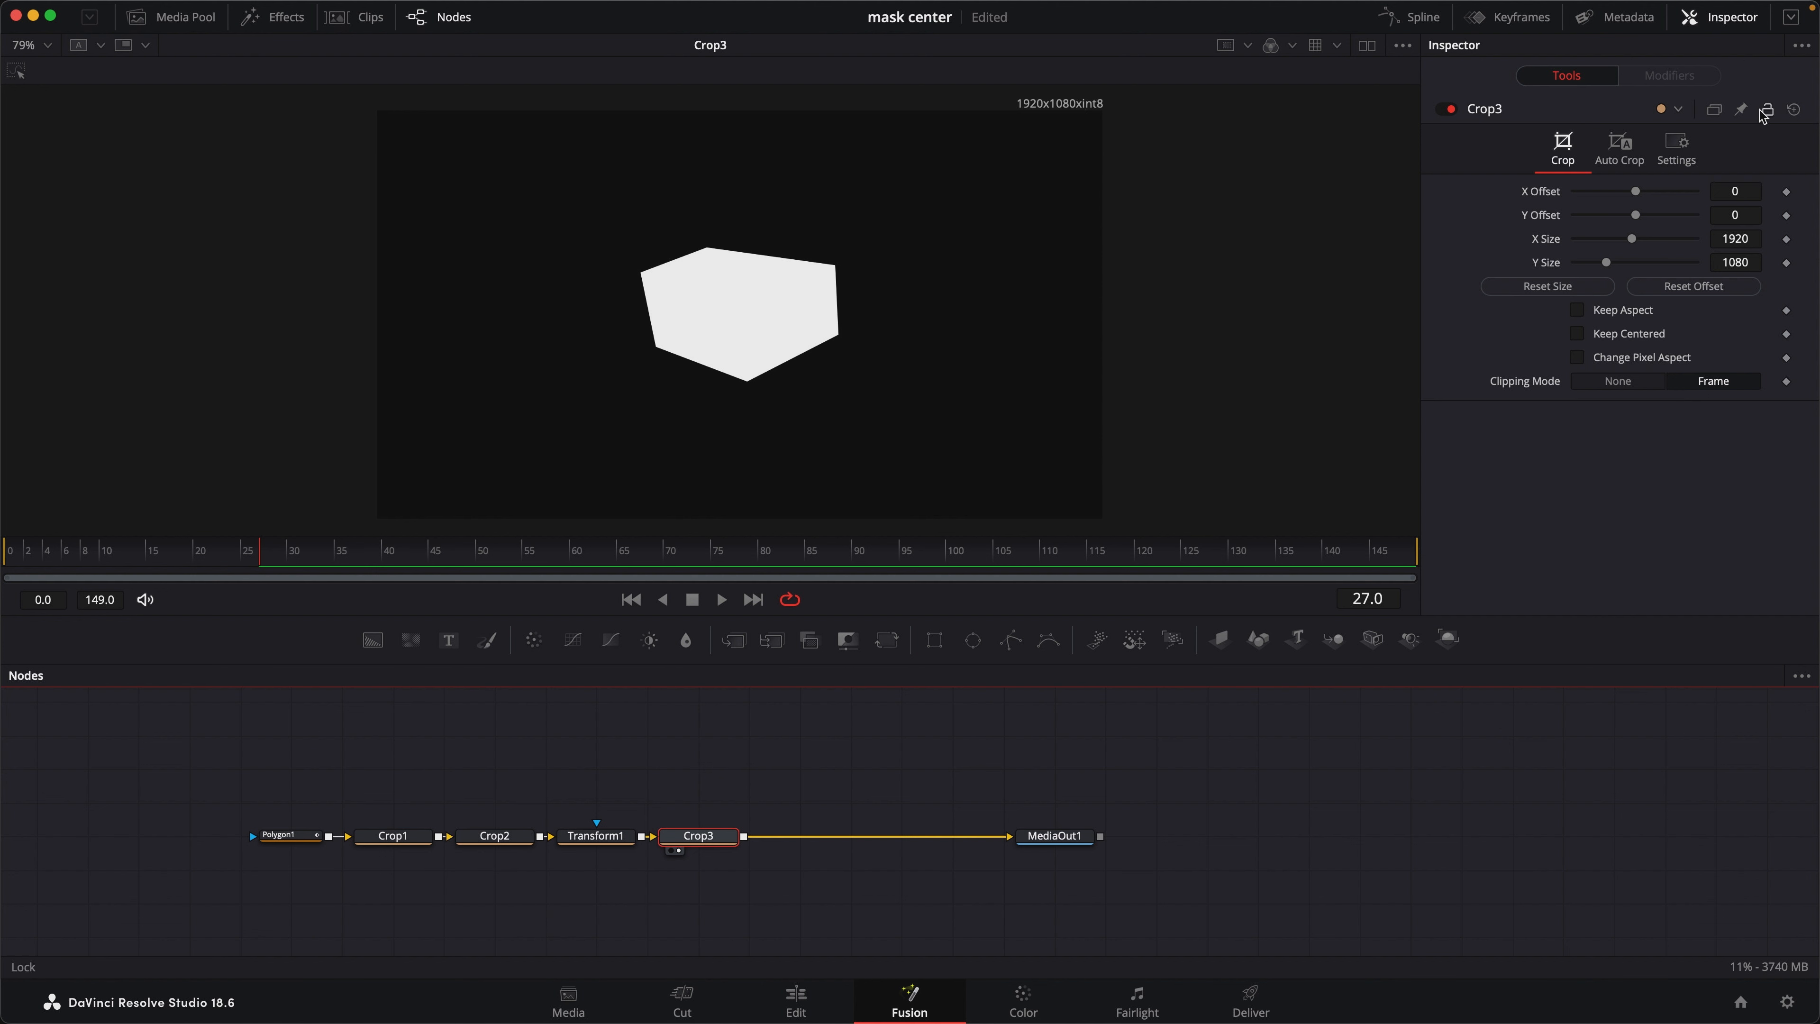
# Step: Pin the controls of Crop3, Crop2 and Crop1 so they show together, with Crop1's offset and size settings displayed
pyautogui.click(1743, 110)
pyautogui.click(1791, 17)
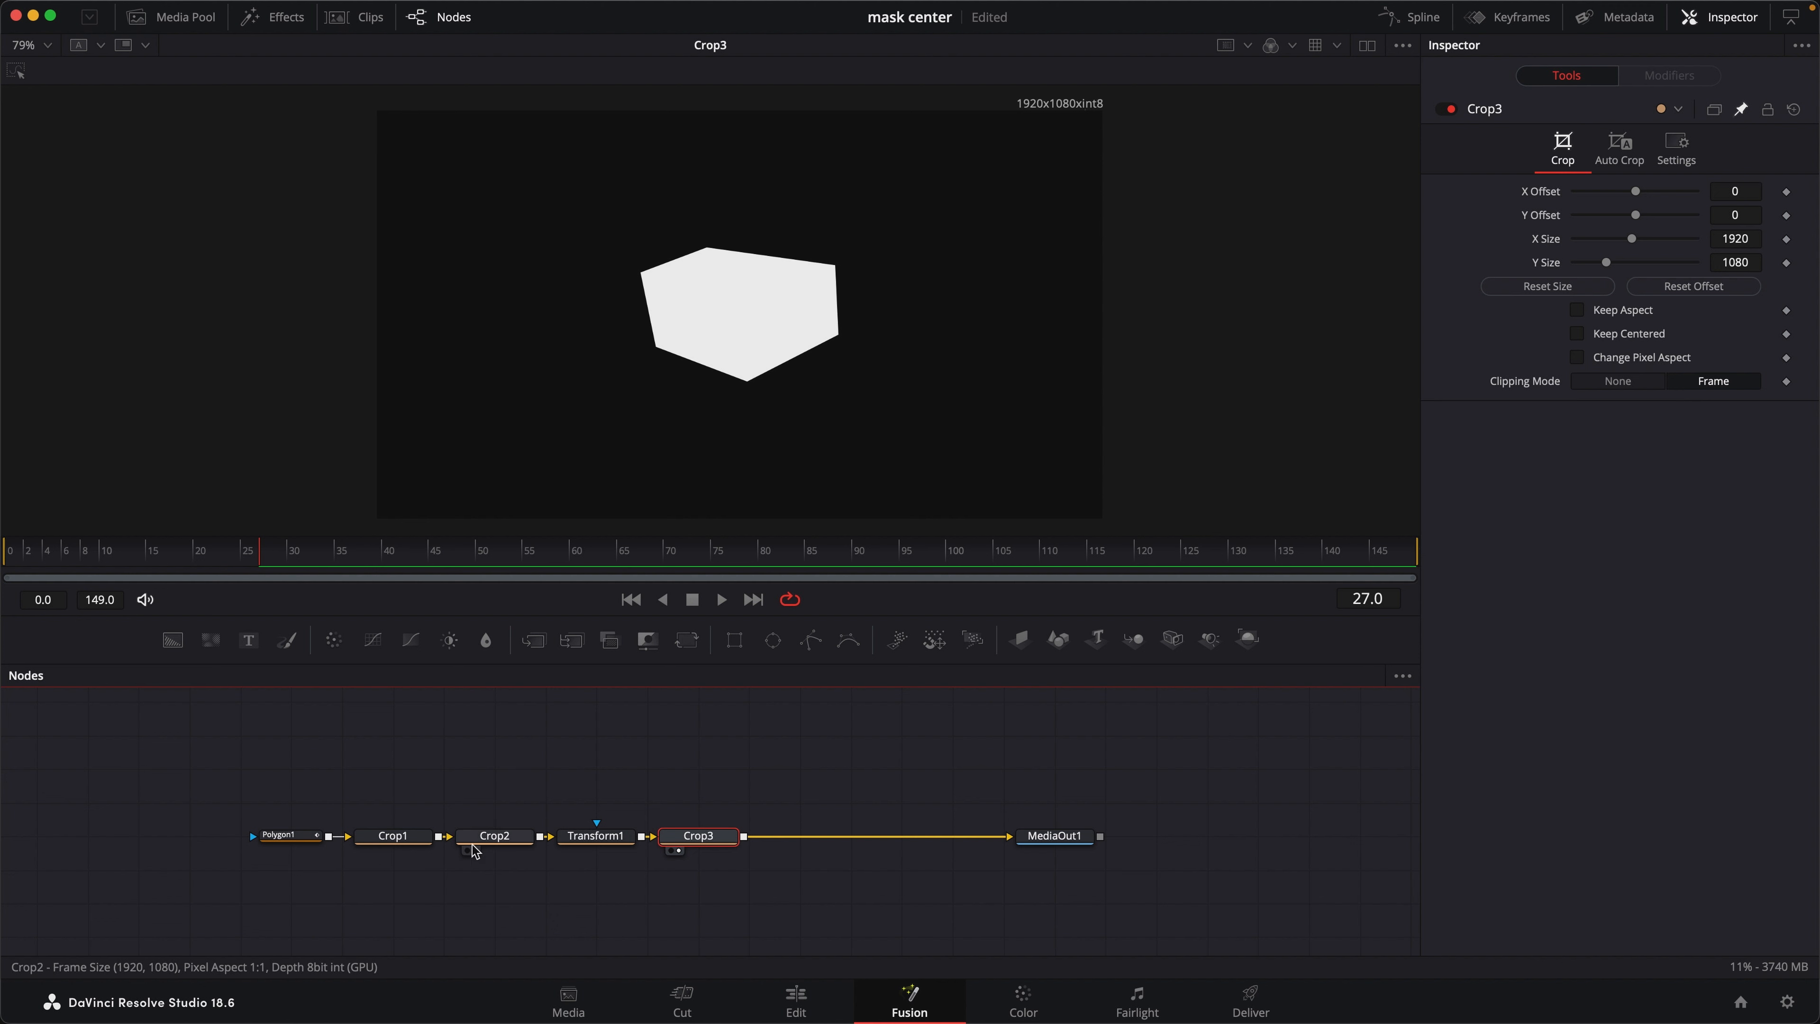
pyautogui.click(500, 844)
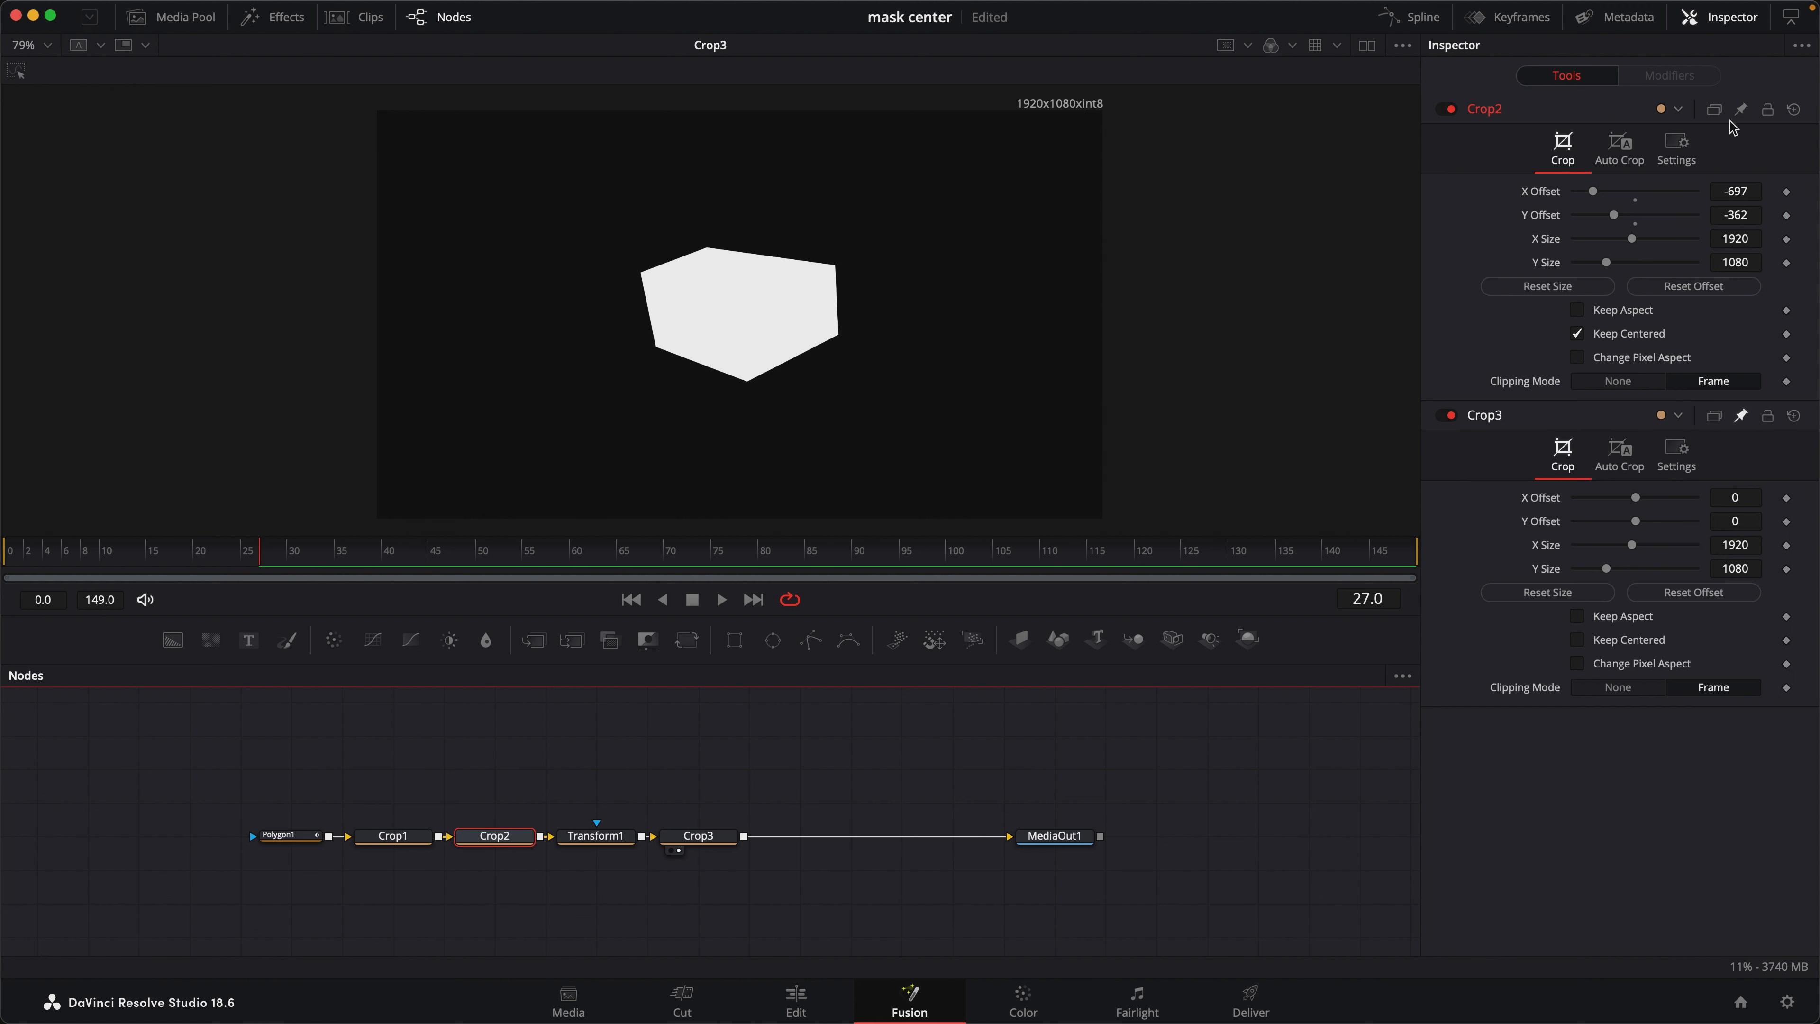
pyautogui.click(1741, 109)
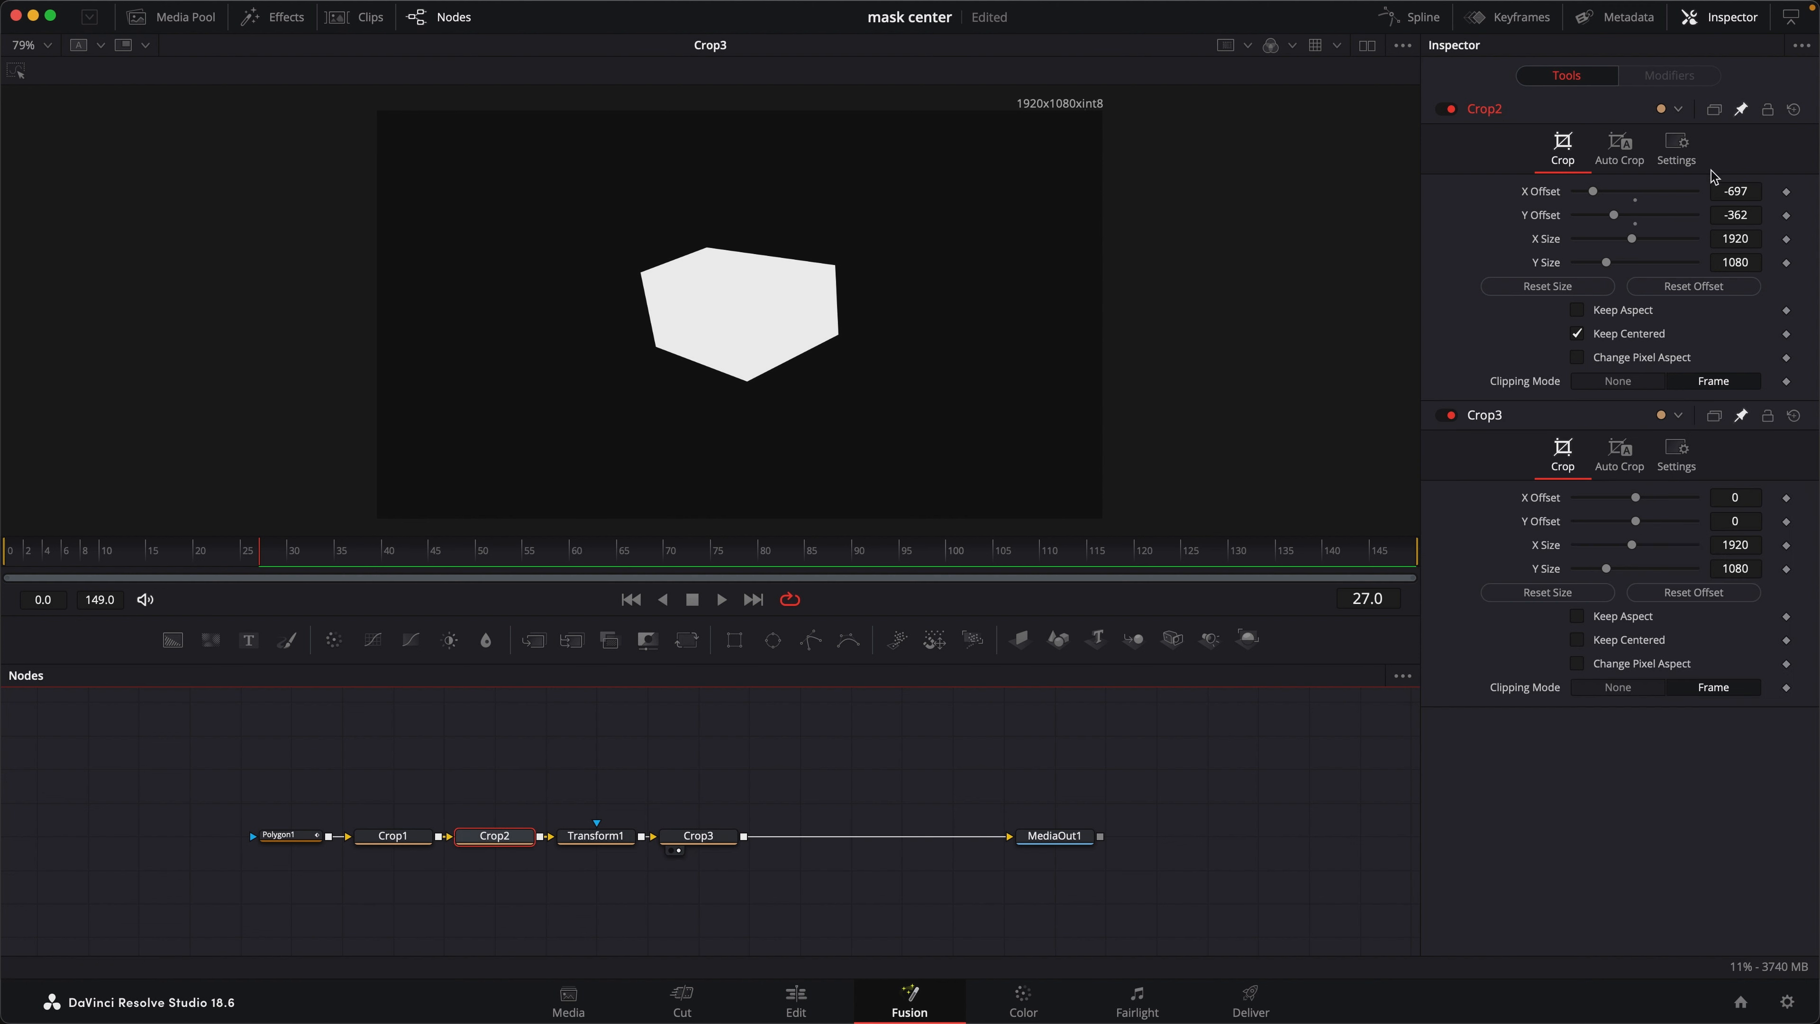
pyautogui.click(424, 835)
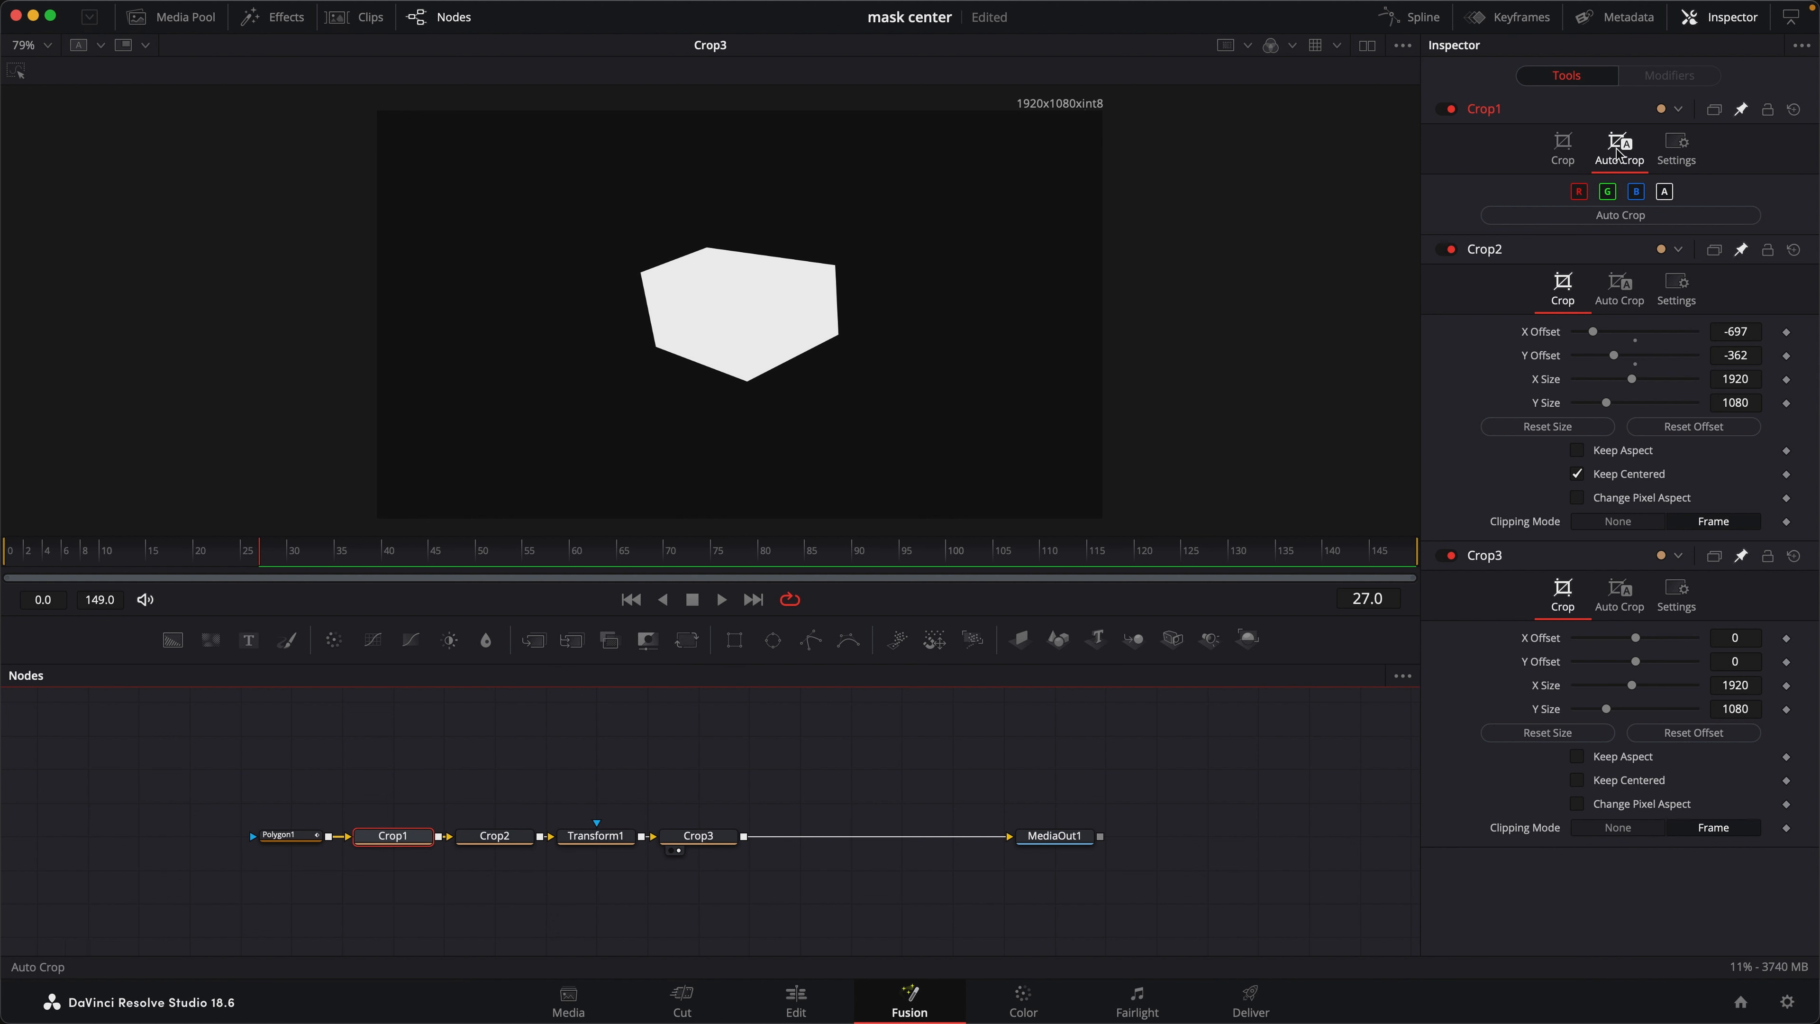
pyautogui.click(1575, 138)
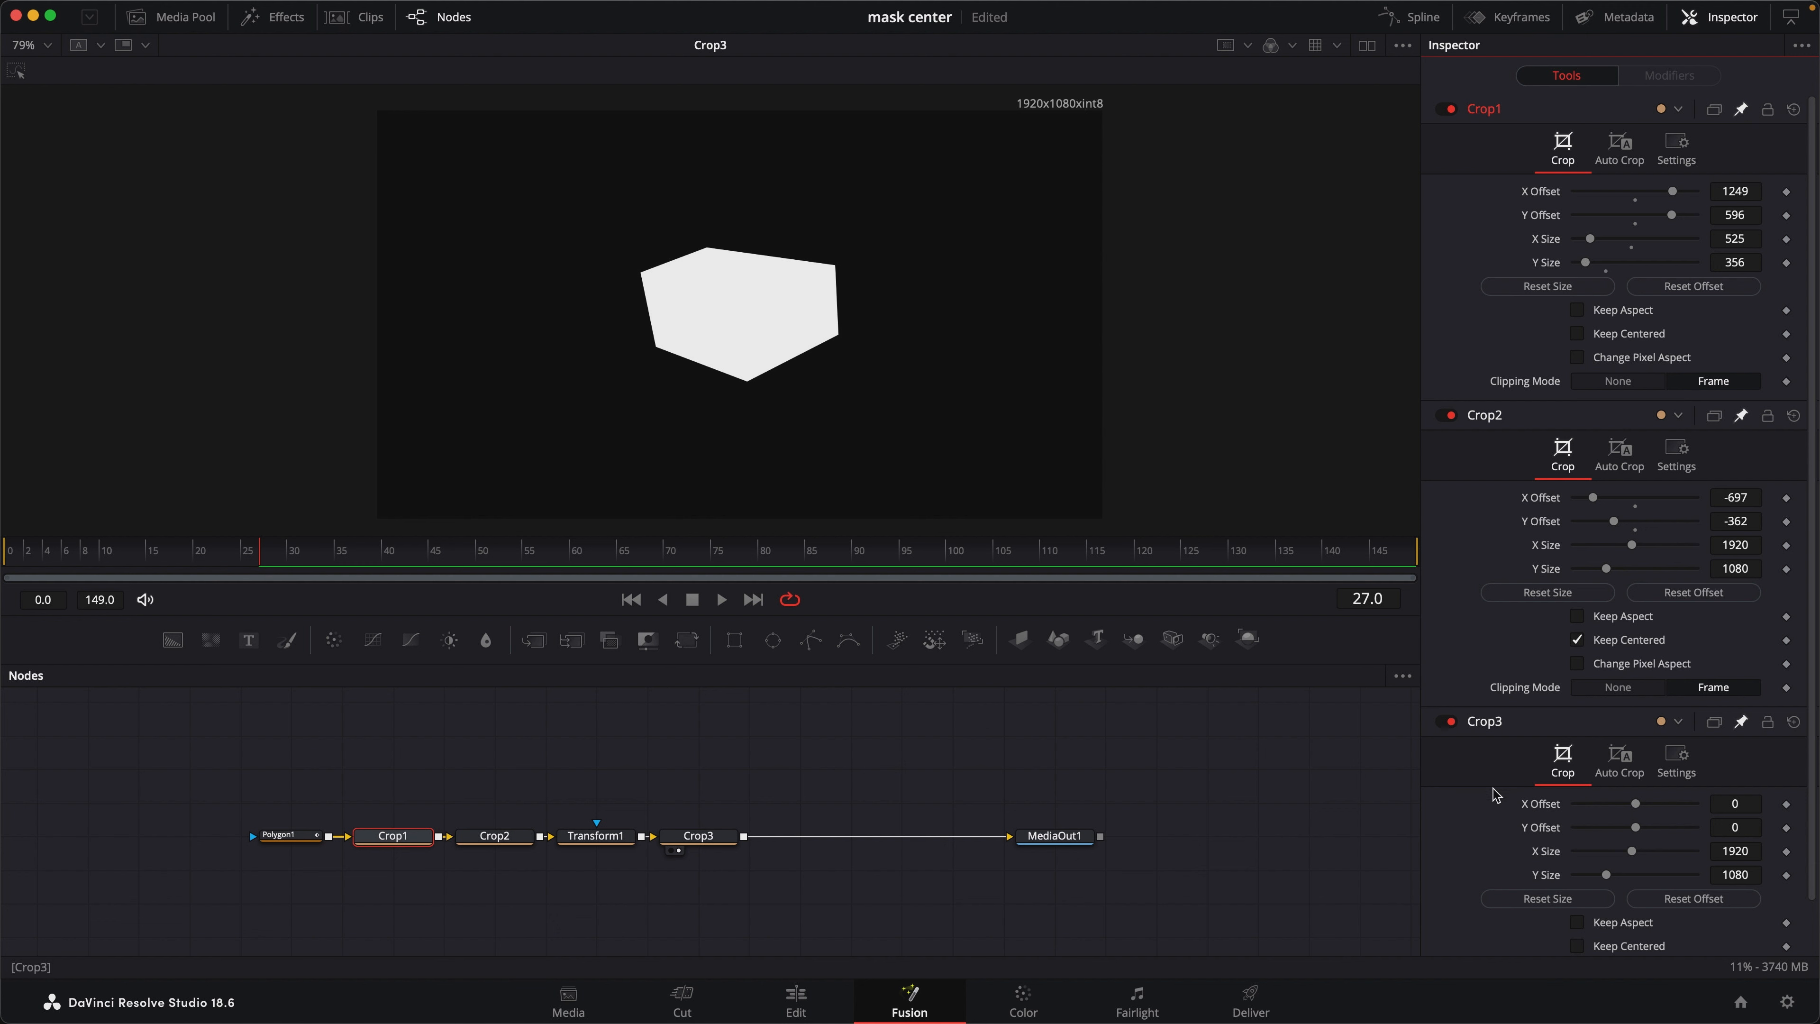
# Step: Add an expression to Crop3's X Offset that links it to Crop1.XOffset
pyautogui.rightClick(1541, 811)
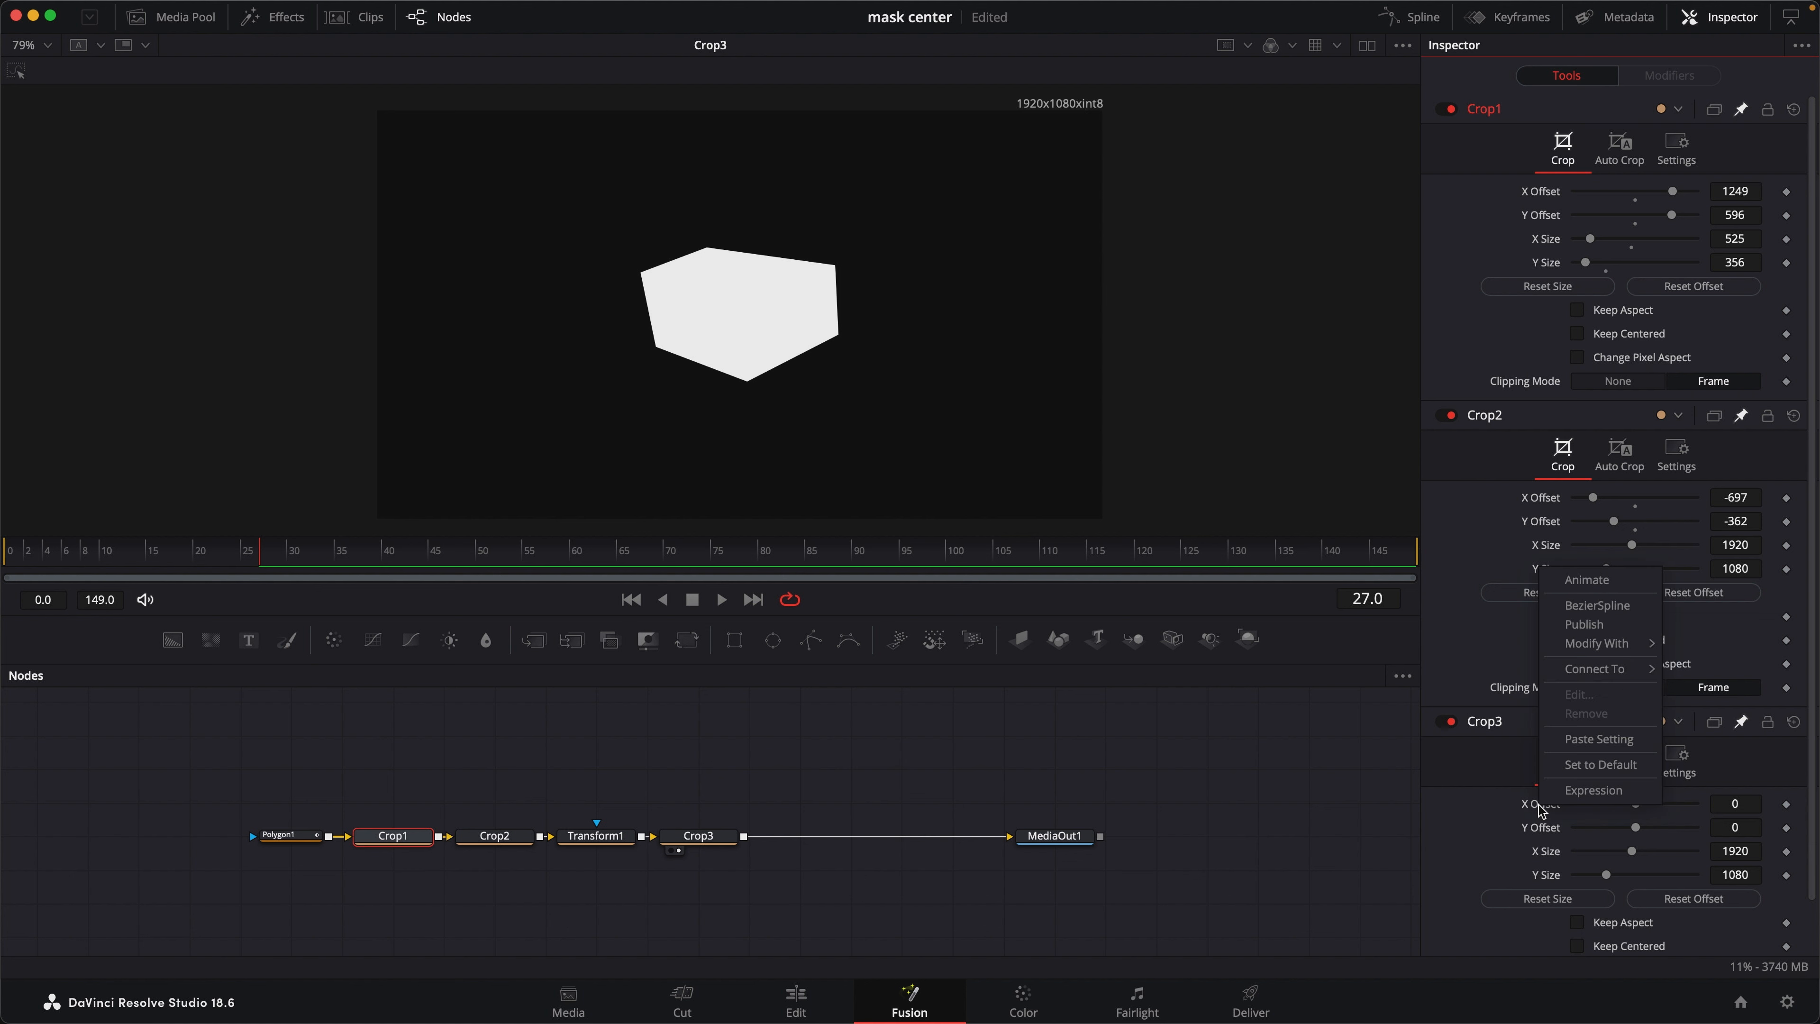
pyautogui.click(1503, 809)
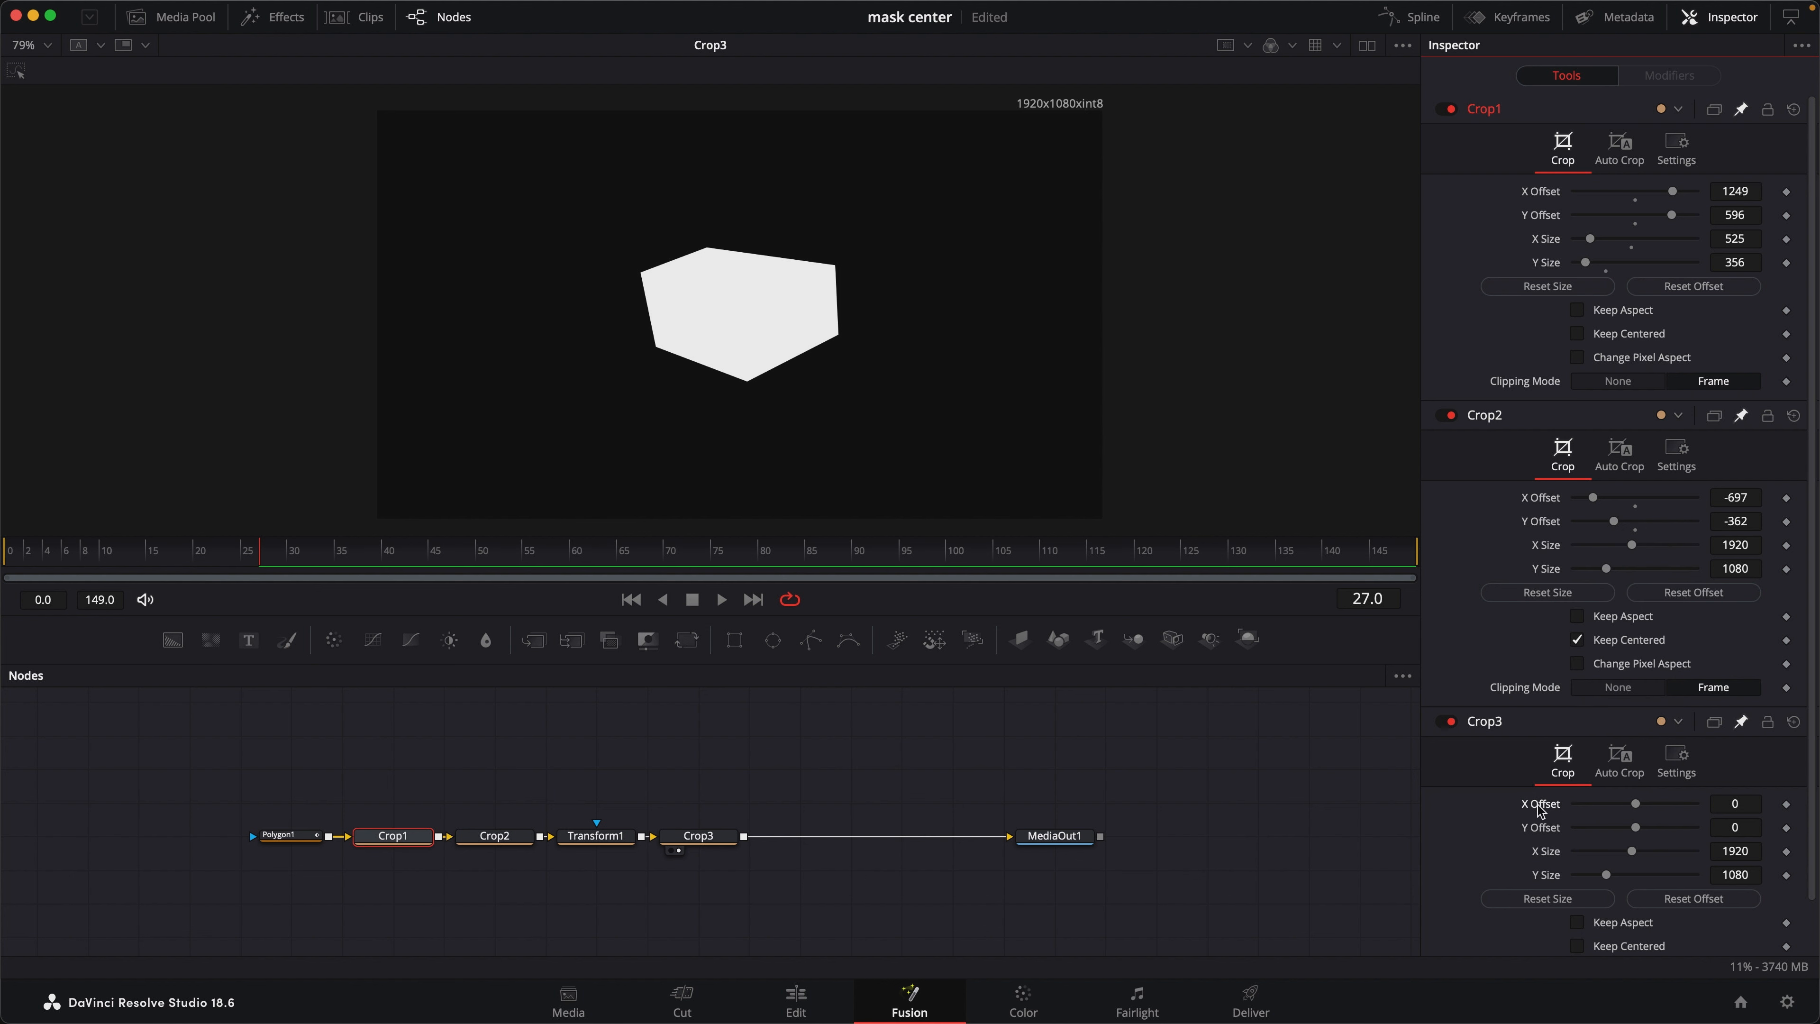
pyautogui.rightClick(1540, 806)
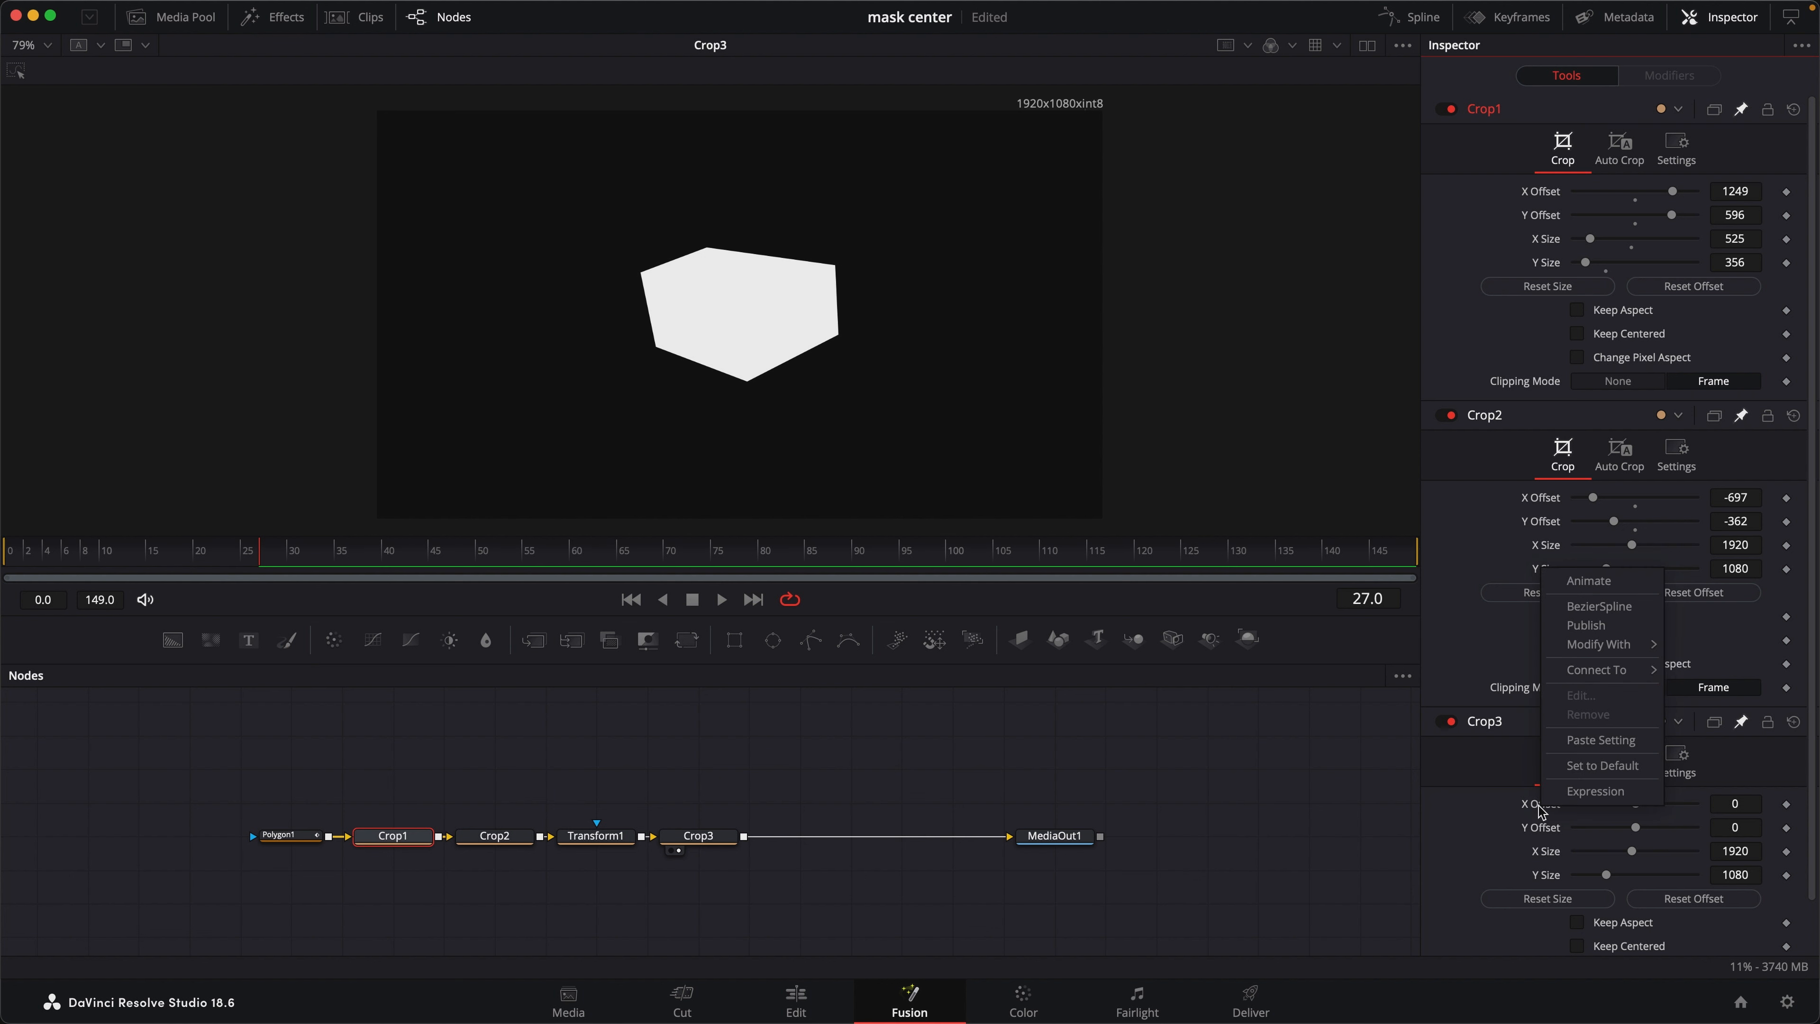
pyautogui.click(1592, 792)
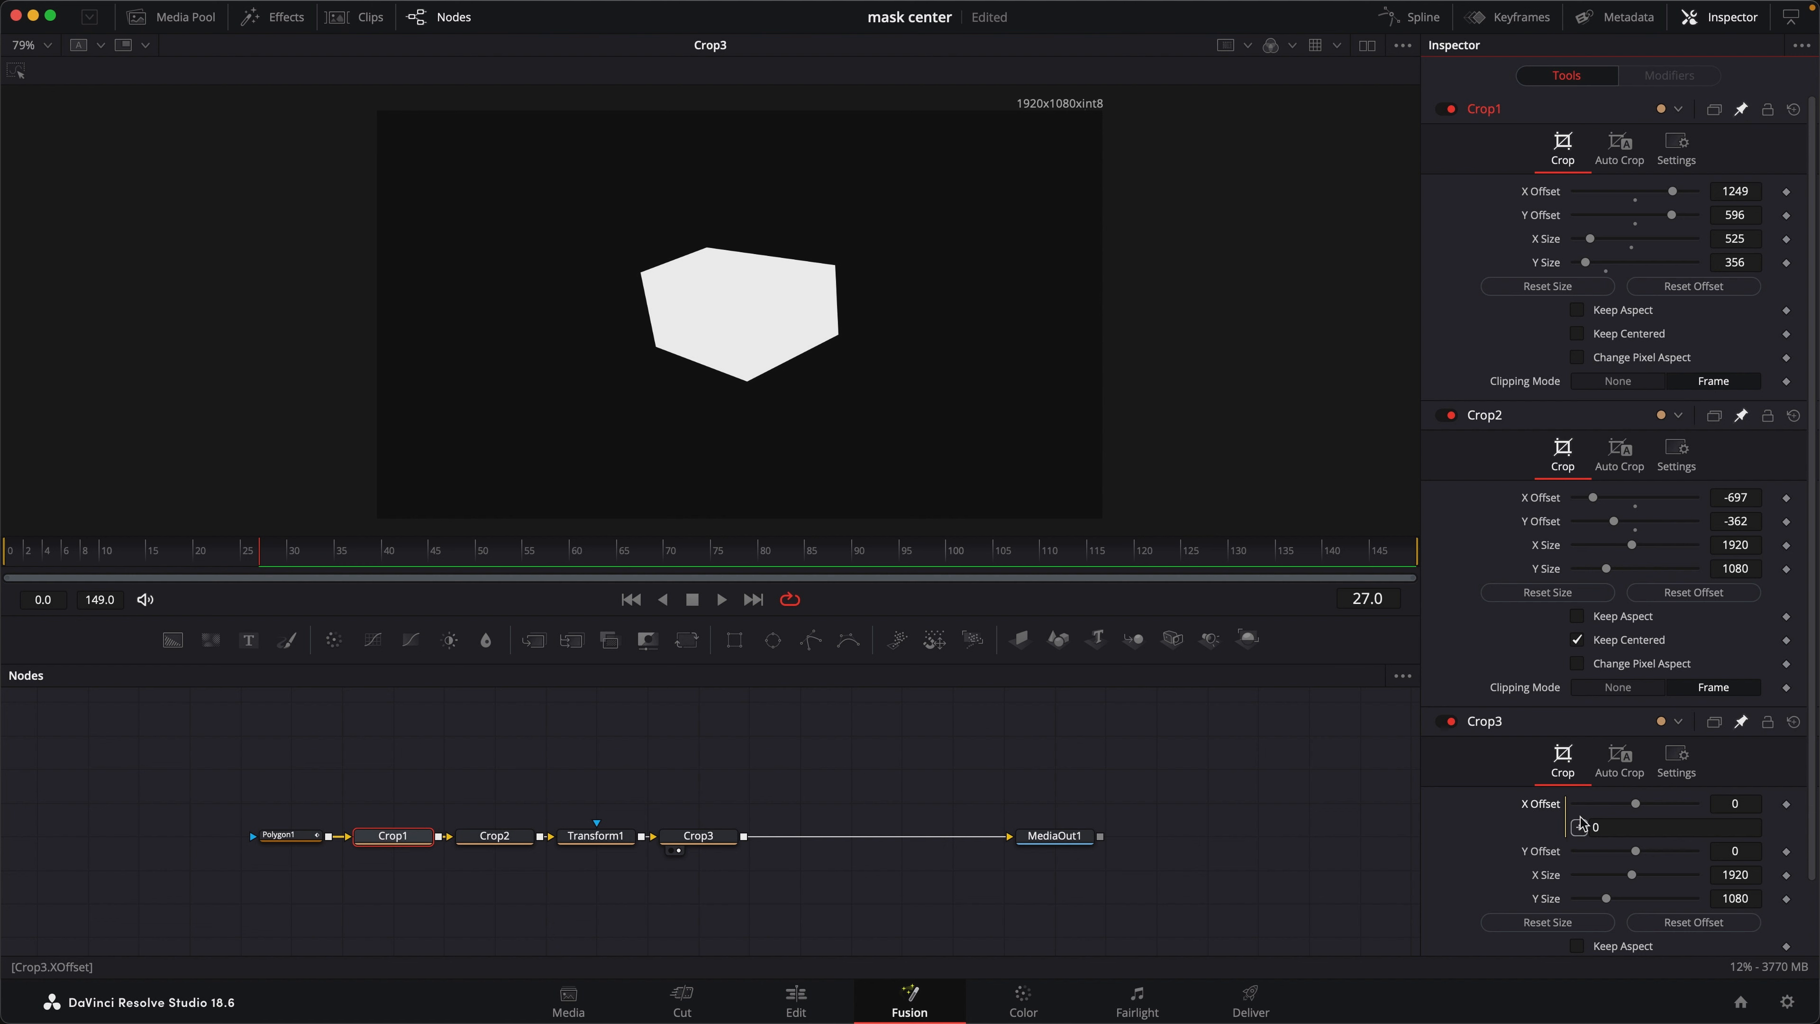
pyautogui.moveTo(1580, 825); pyautogui.dragTo(1544, 193)
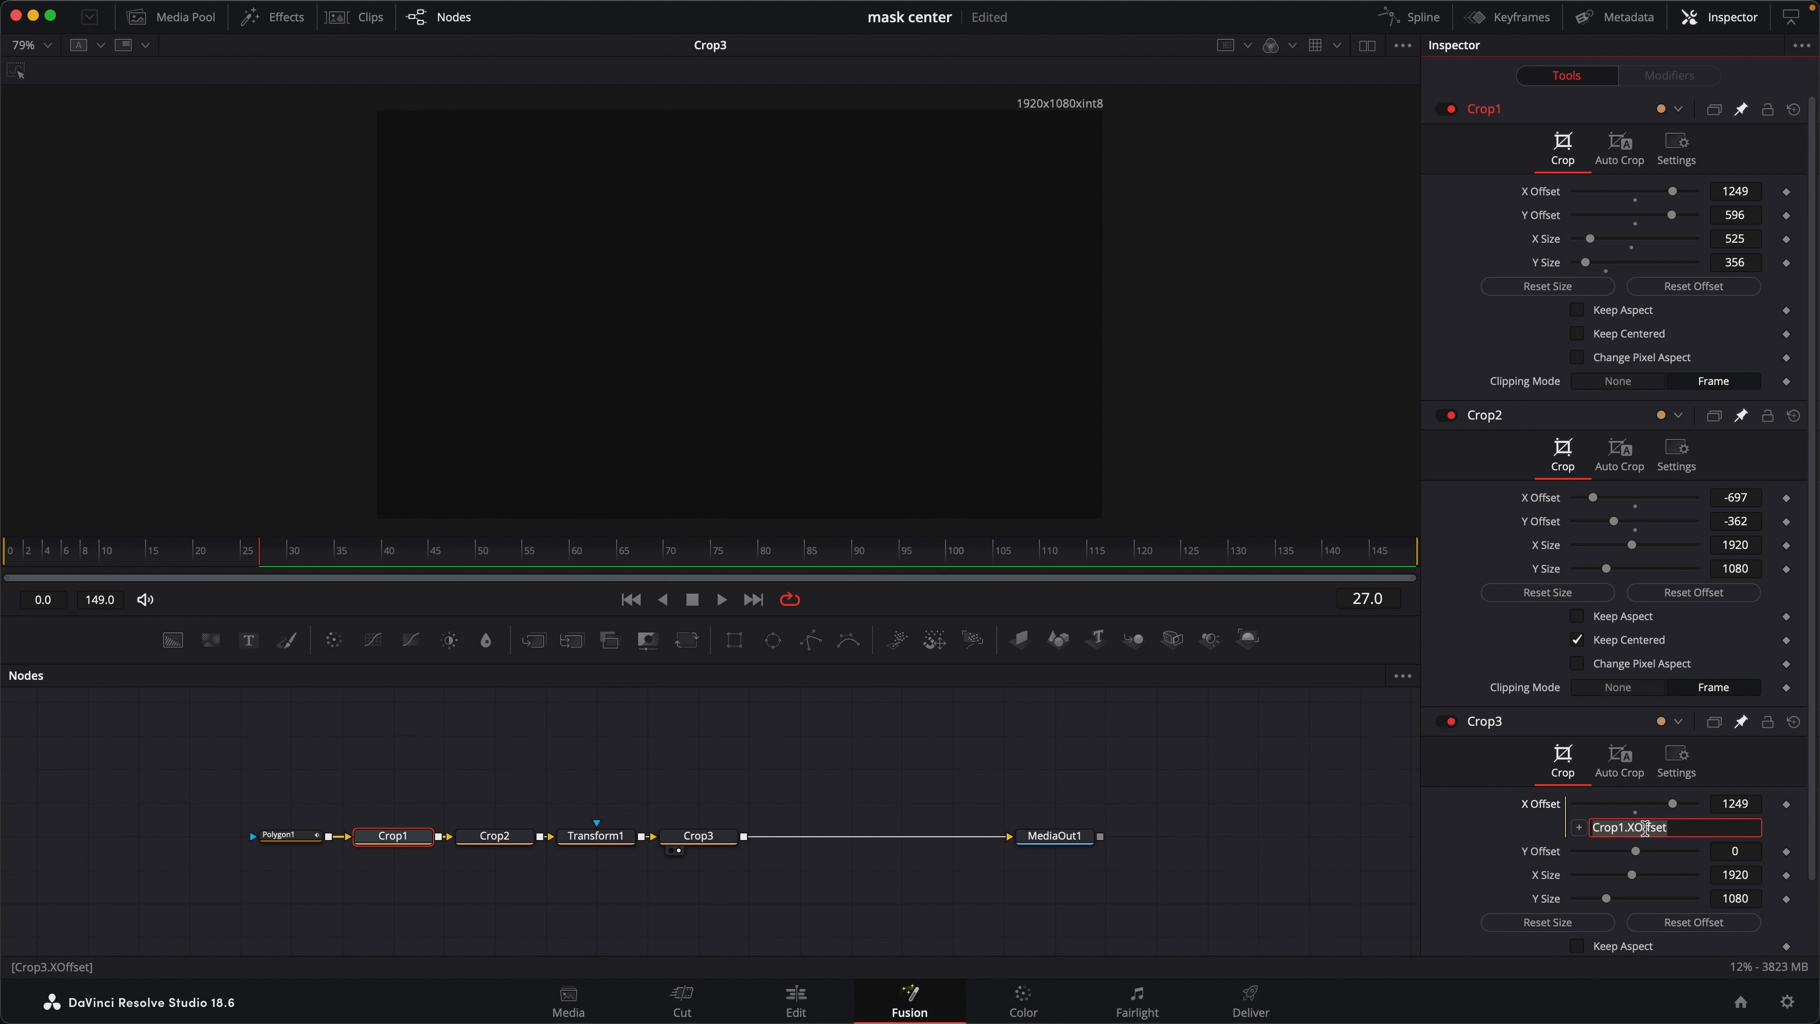
# Step: Extend Crop3's X Offset expression to Crop1.XOffset+Crop2.XOffset
pyautogui.click(1685, 832)
pyautogui.moveTo(1579, 827); pyautogui.dragTo(1548, 498)
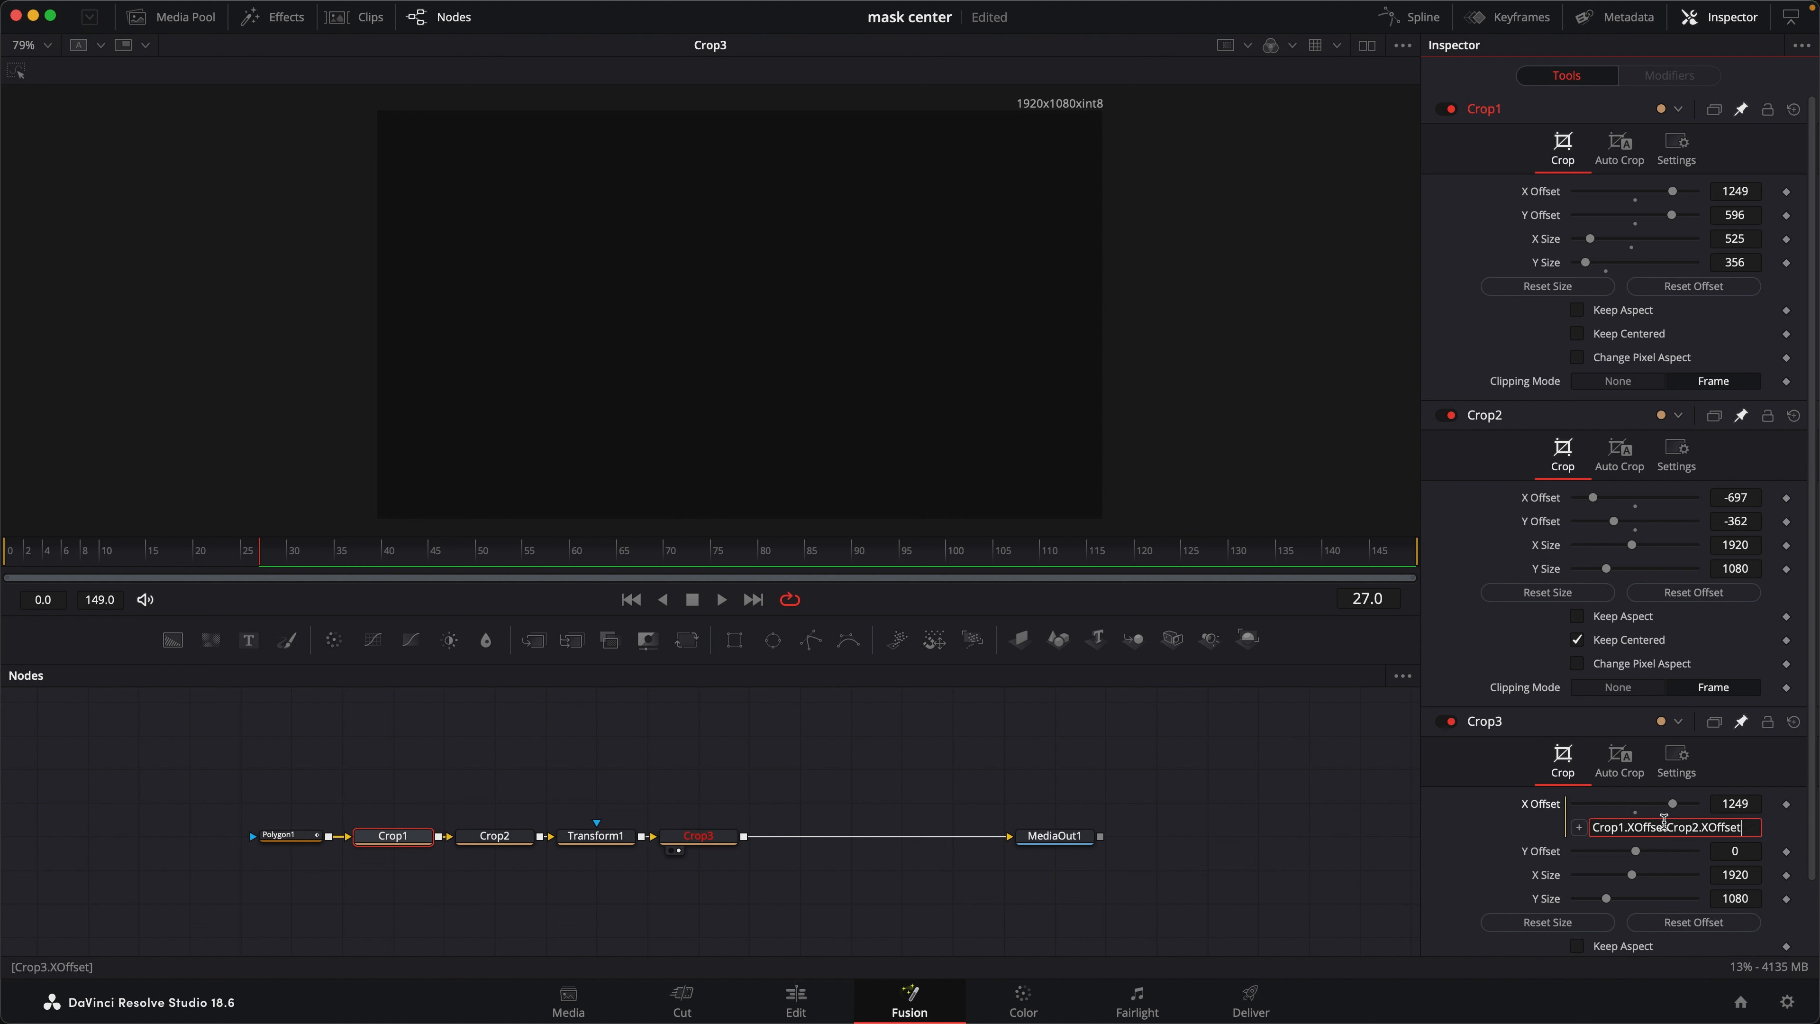
pyautogui.click(1666, 828)
pyautogui.write('+')
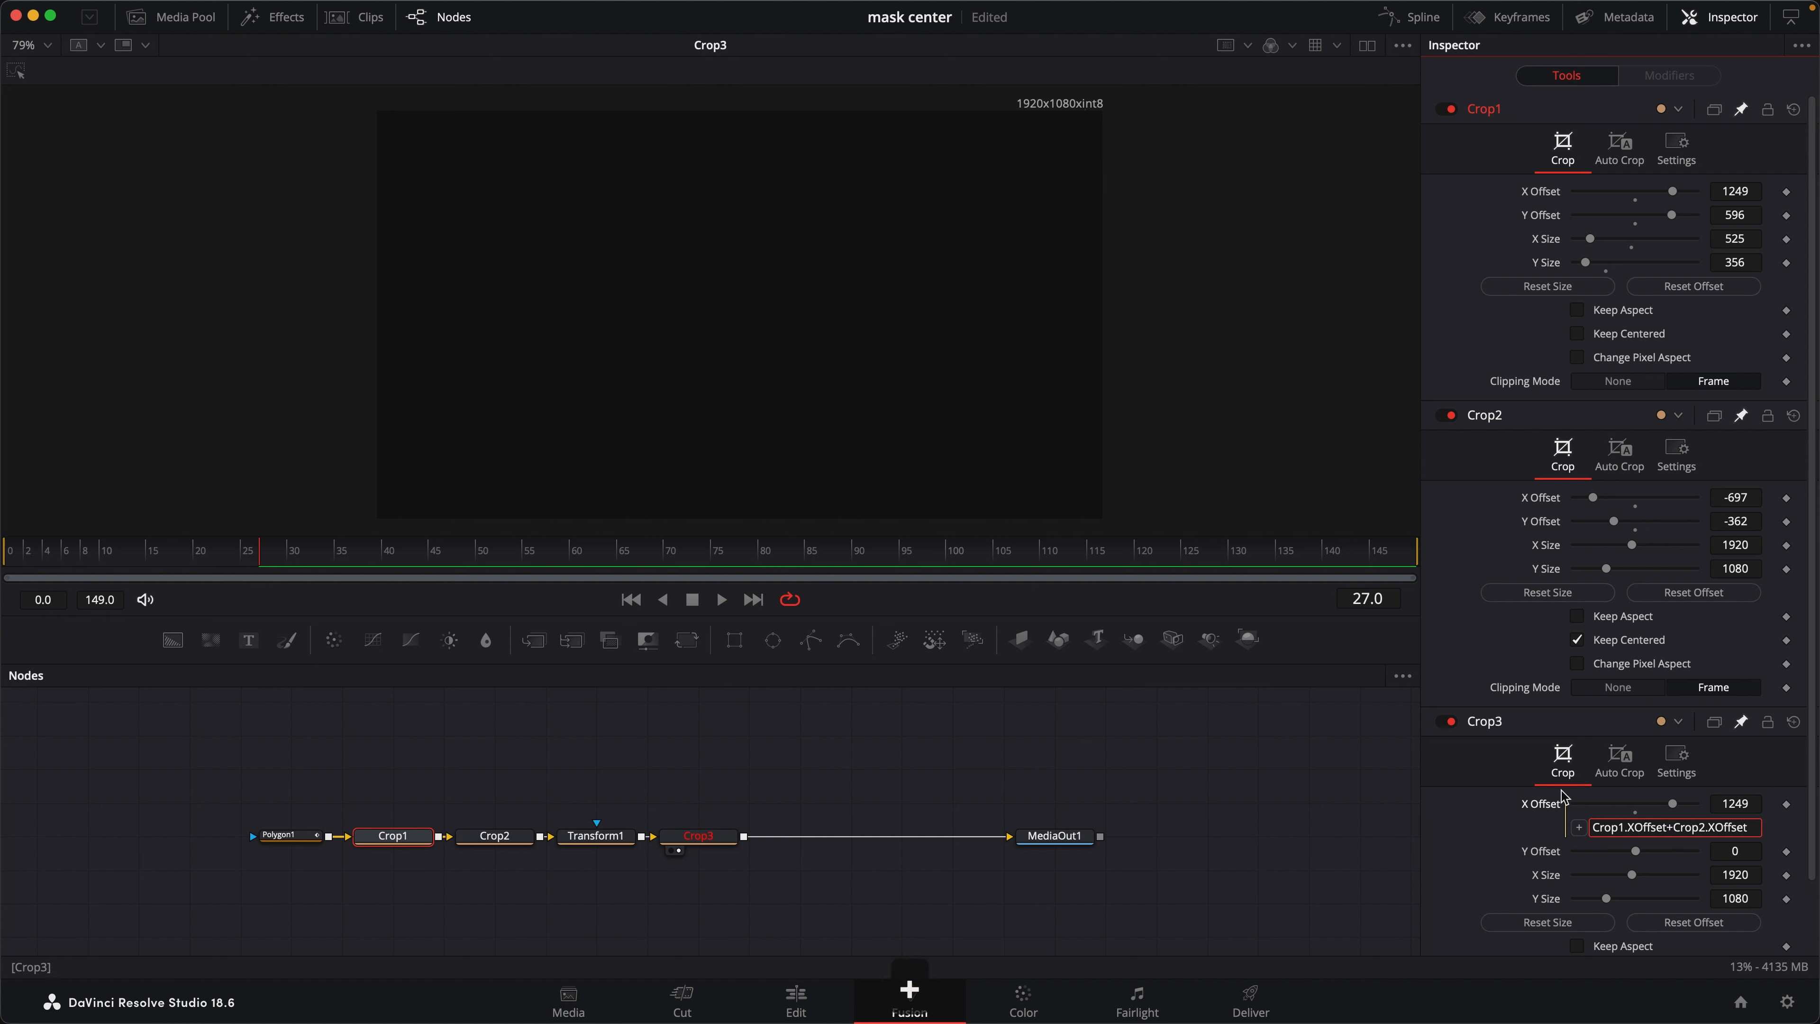
pyautogui.press('Tab')
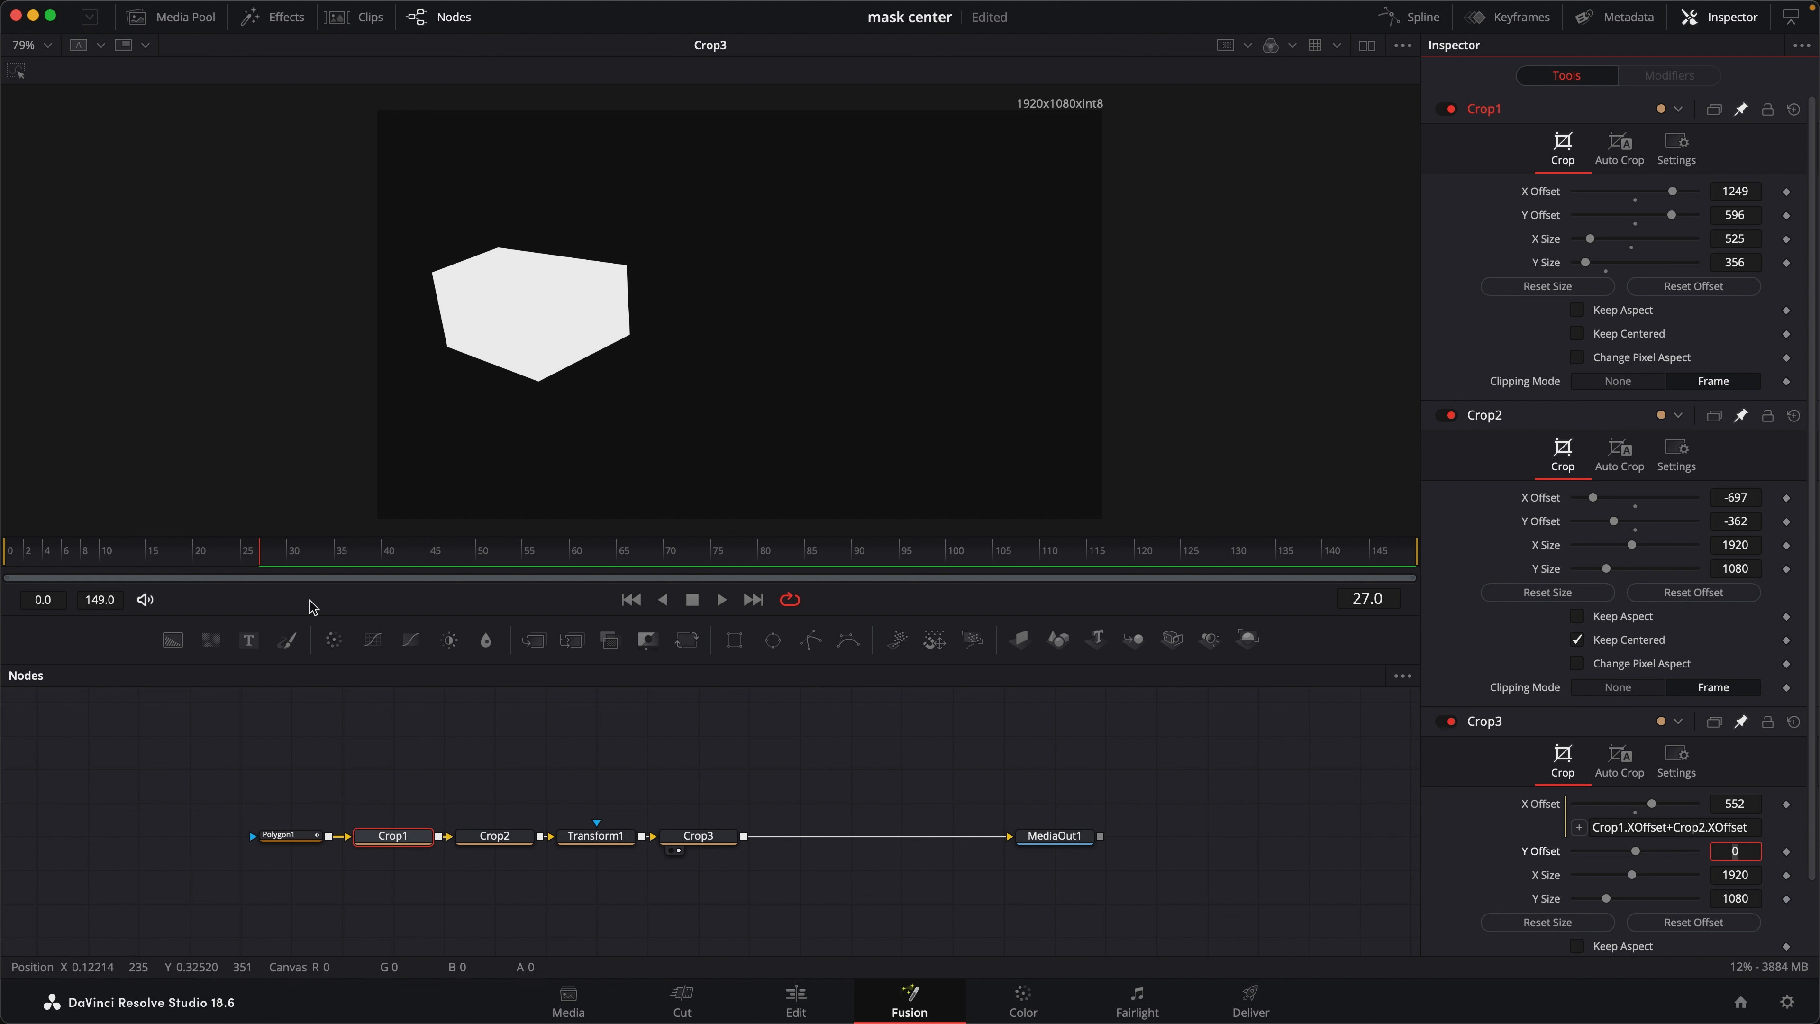
# Step: Compare Polygon1 with Crop3 in the viewer, and negate Crop3's X Offset expression as -(Crop1.XOffset+Crop2.XOffset)
pyautogui.click(277, 847)
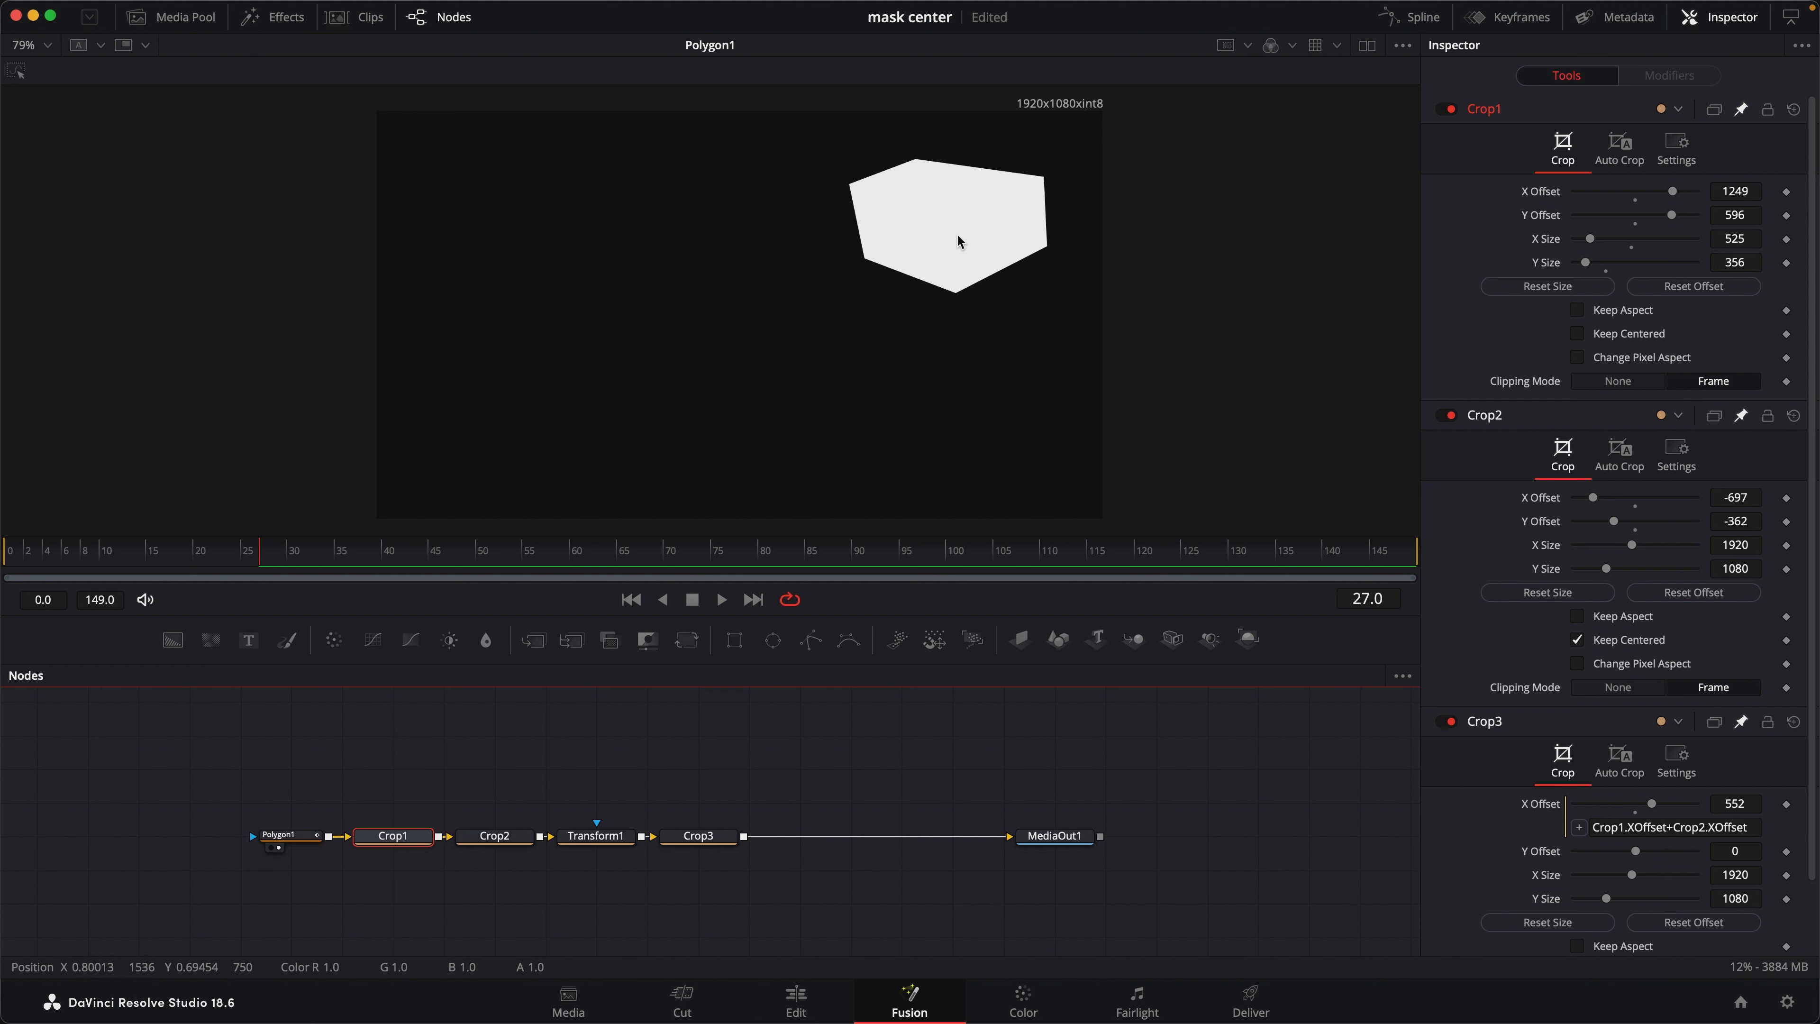
pyautogui.click(675, 849)
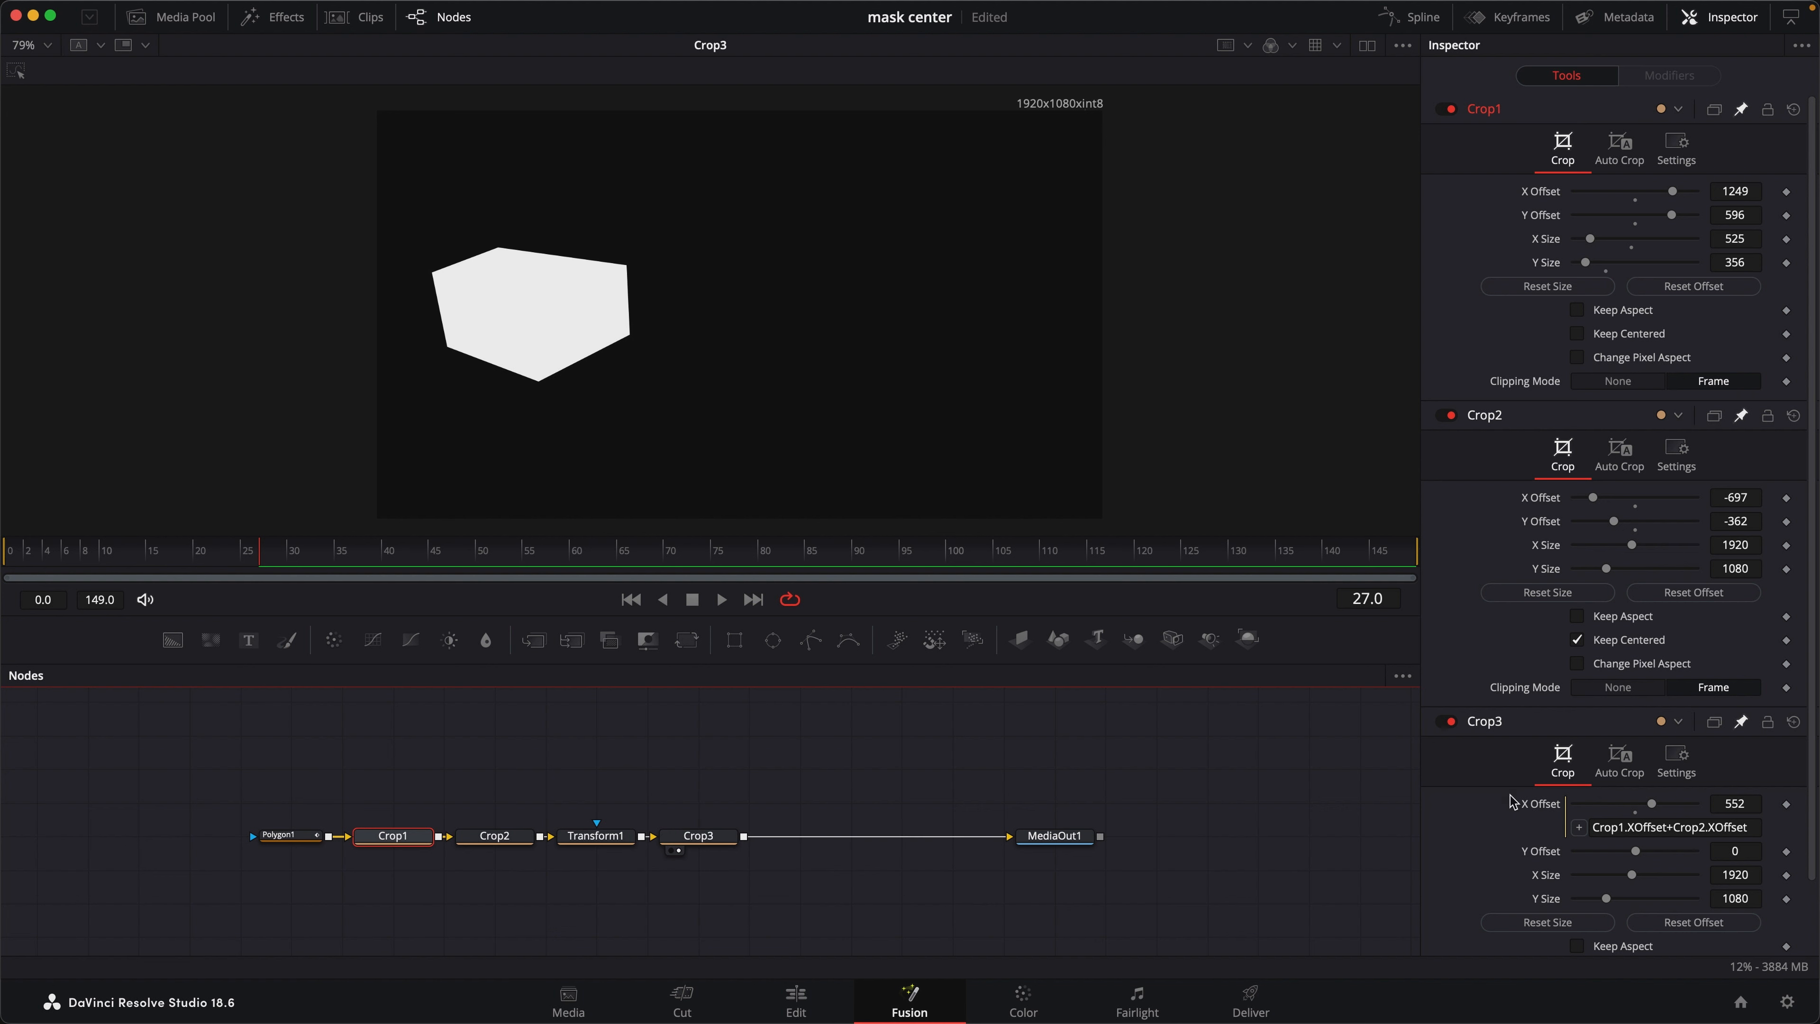
pyautogui.click(1754, 830)
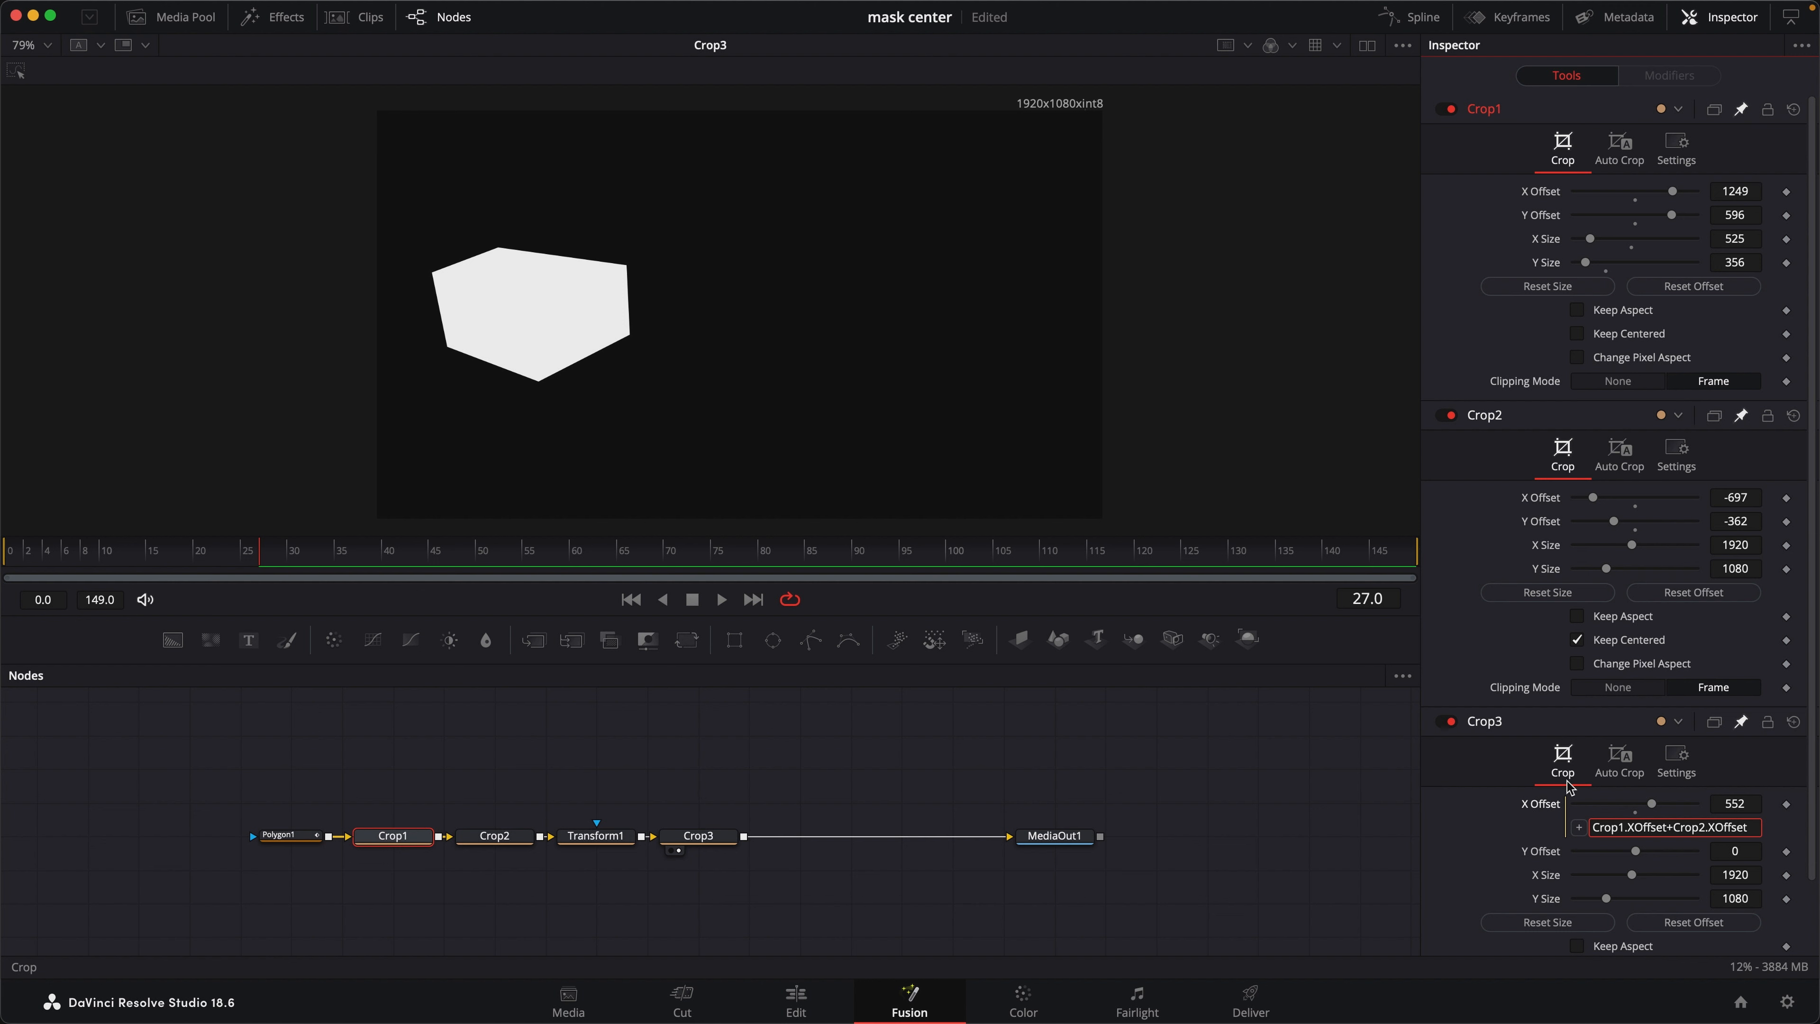
pyautogui.write(')')
pyautogui.write('(')
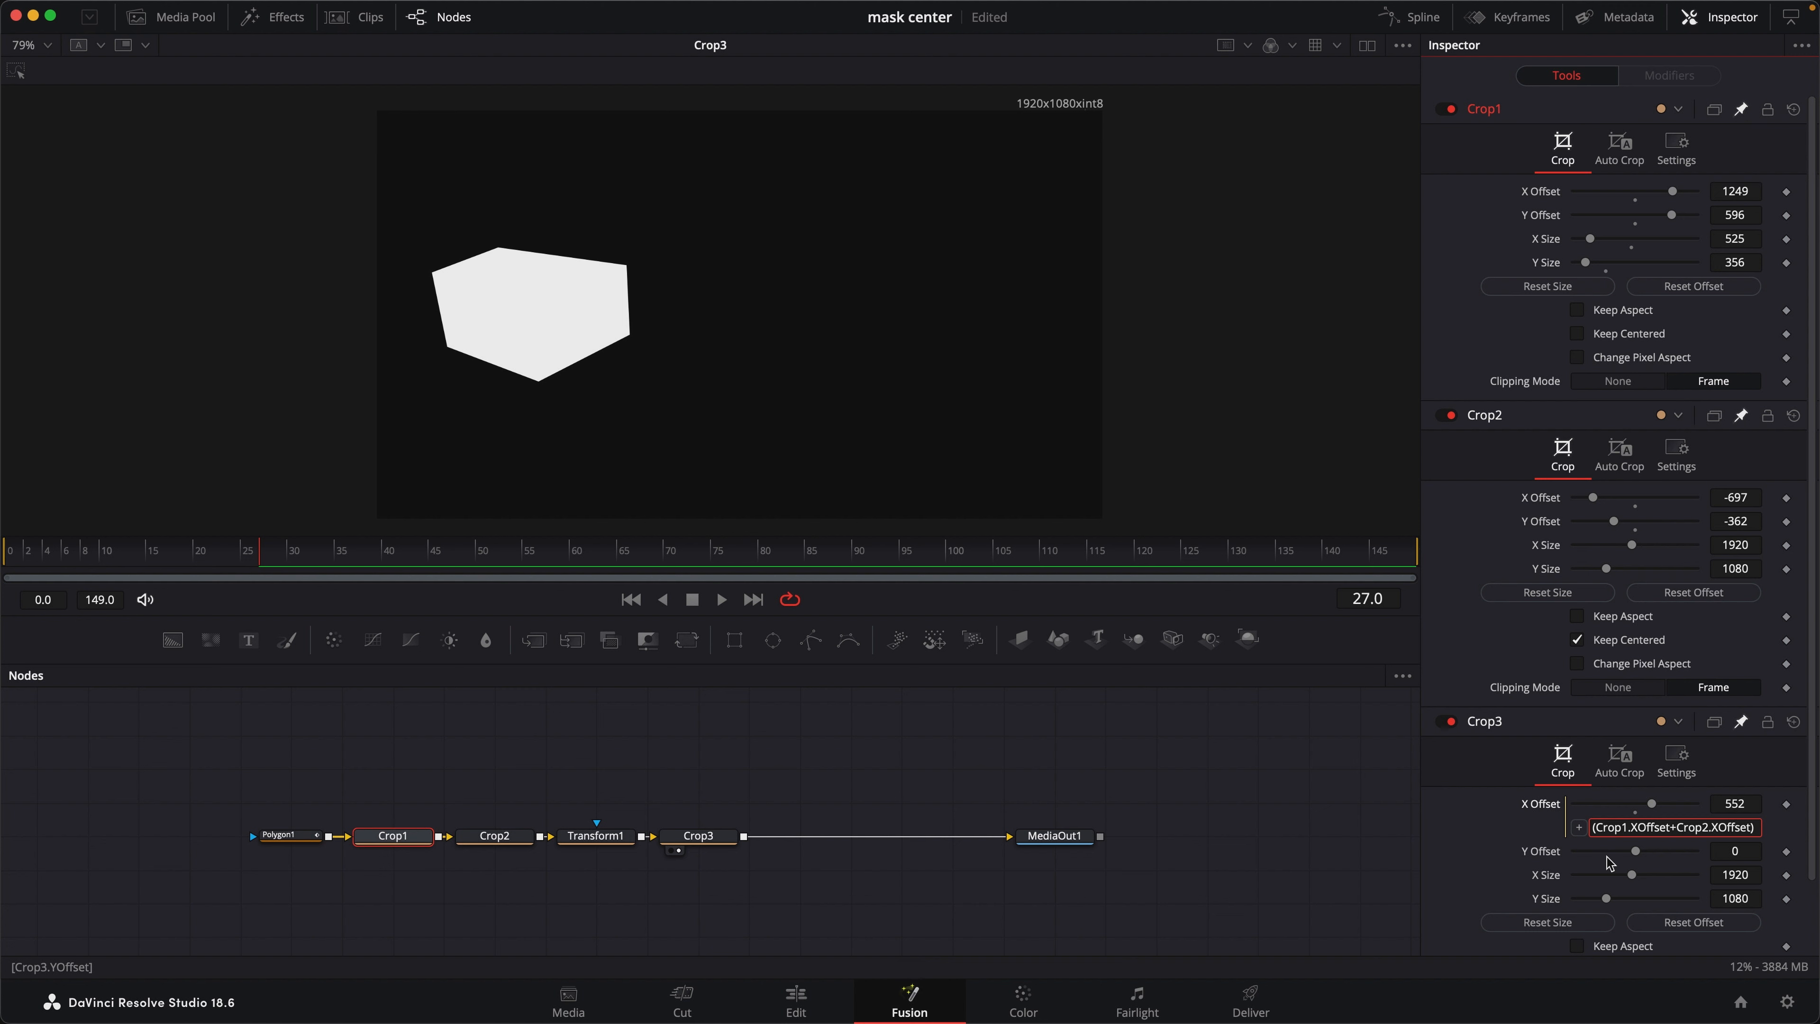
pyautogui.write('-')
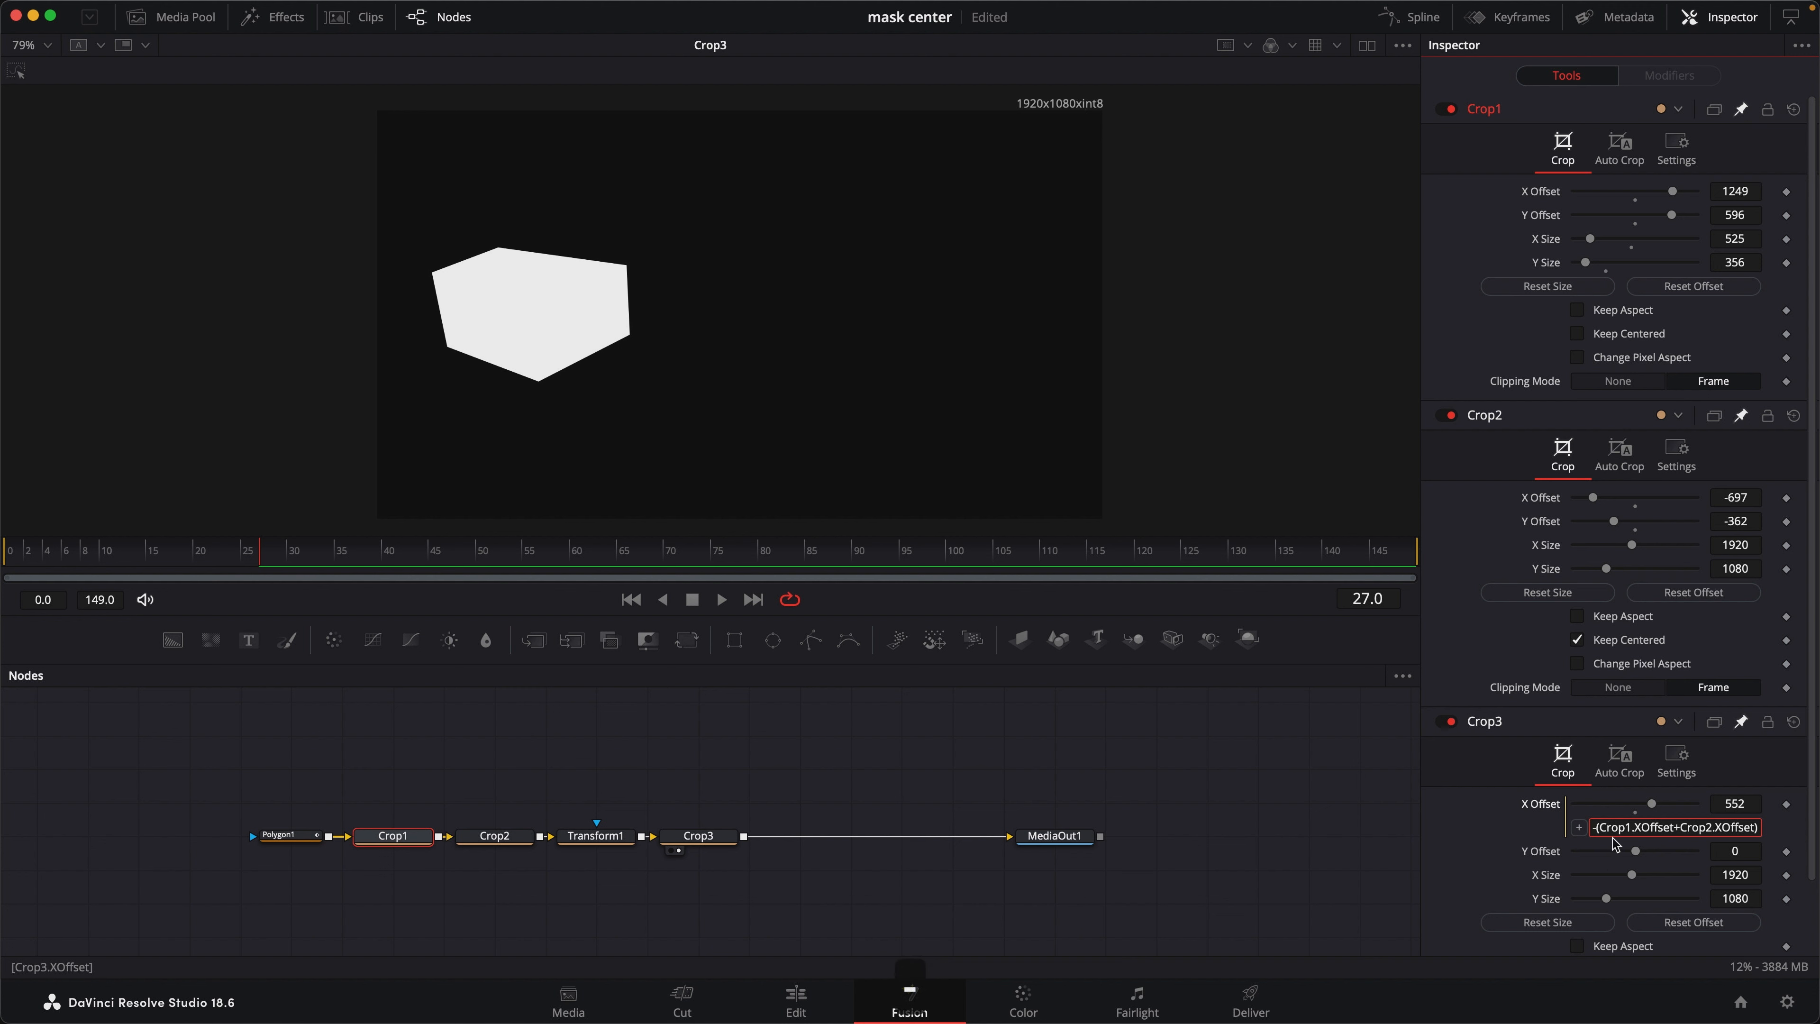
pyautogui.press('Tab')
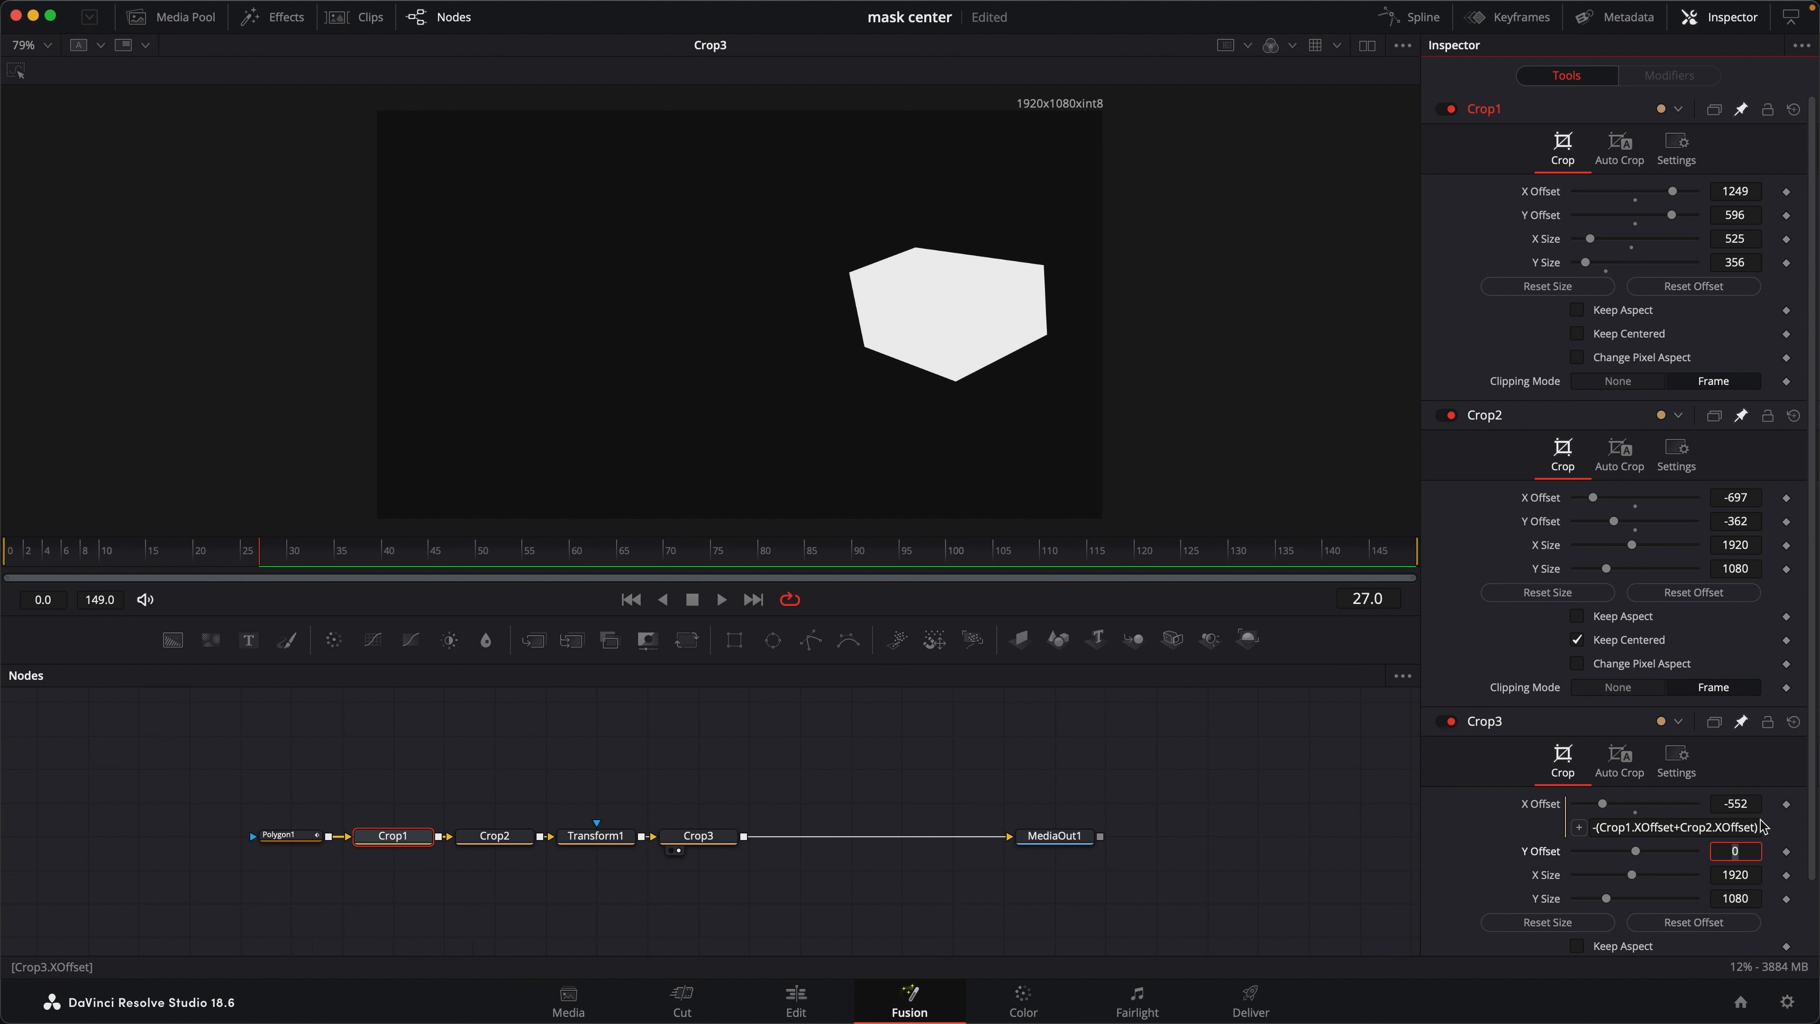
# Step: Copy the X Offset expression to Crop3's Y Offset and adapt it to -(Crop1.YOffset+Crop2.YOffset)
pyautogui.moveTo(1759, 826); pyautogui.dragTo(1554, 828)
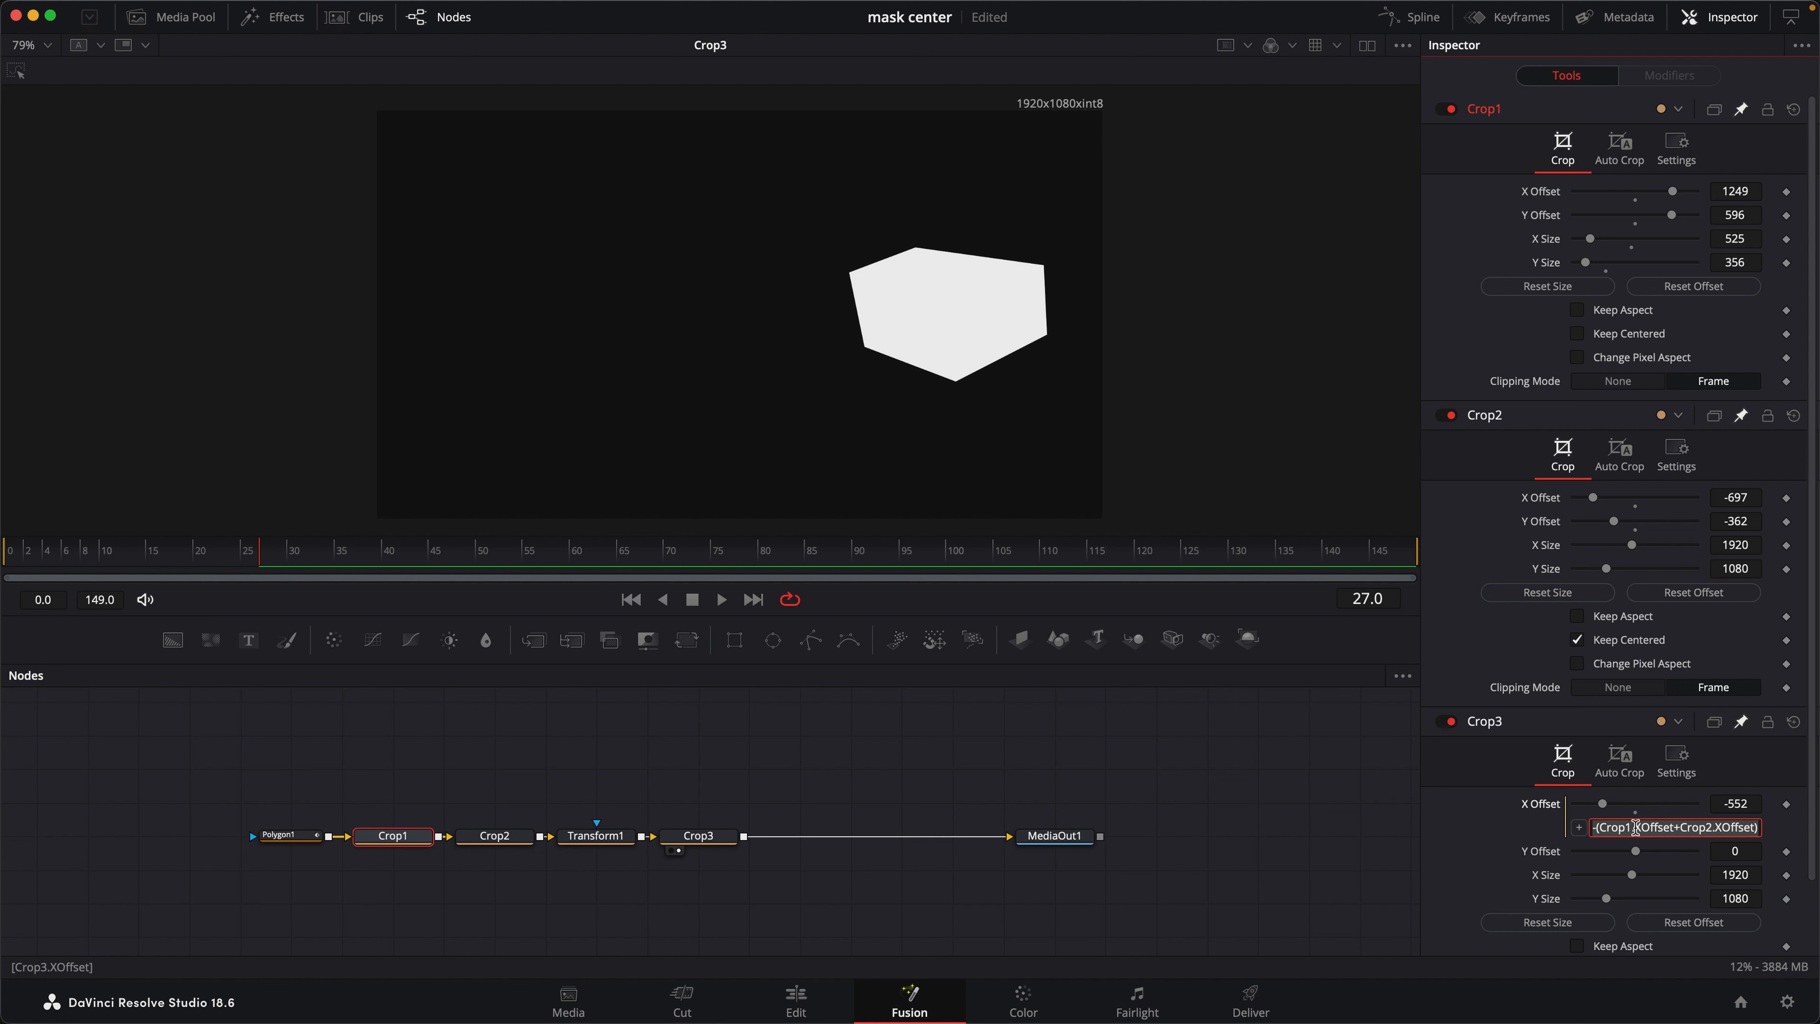
pyautogui.press('super+c')
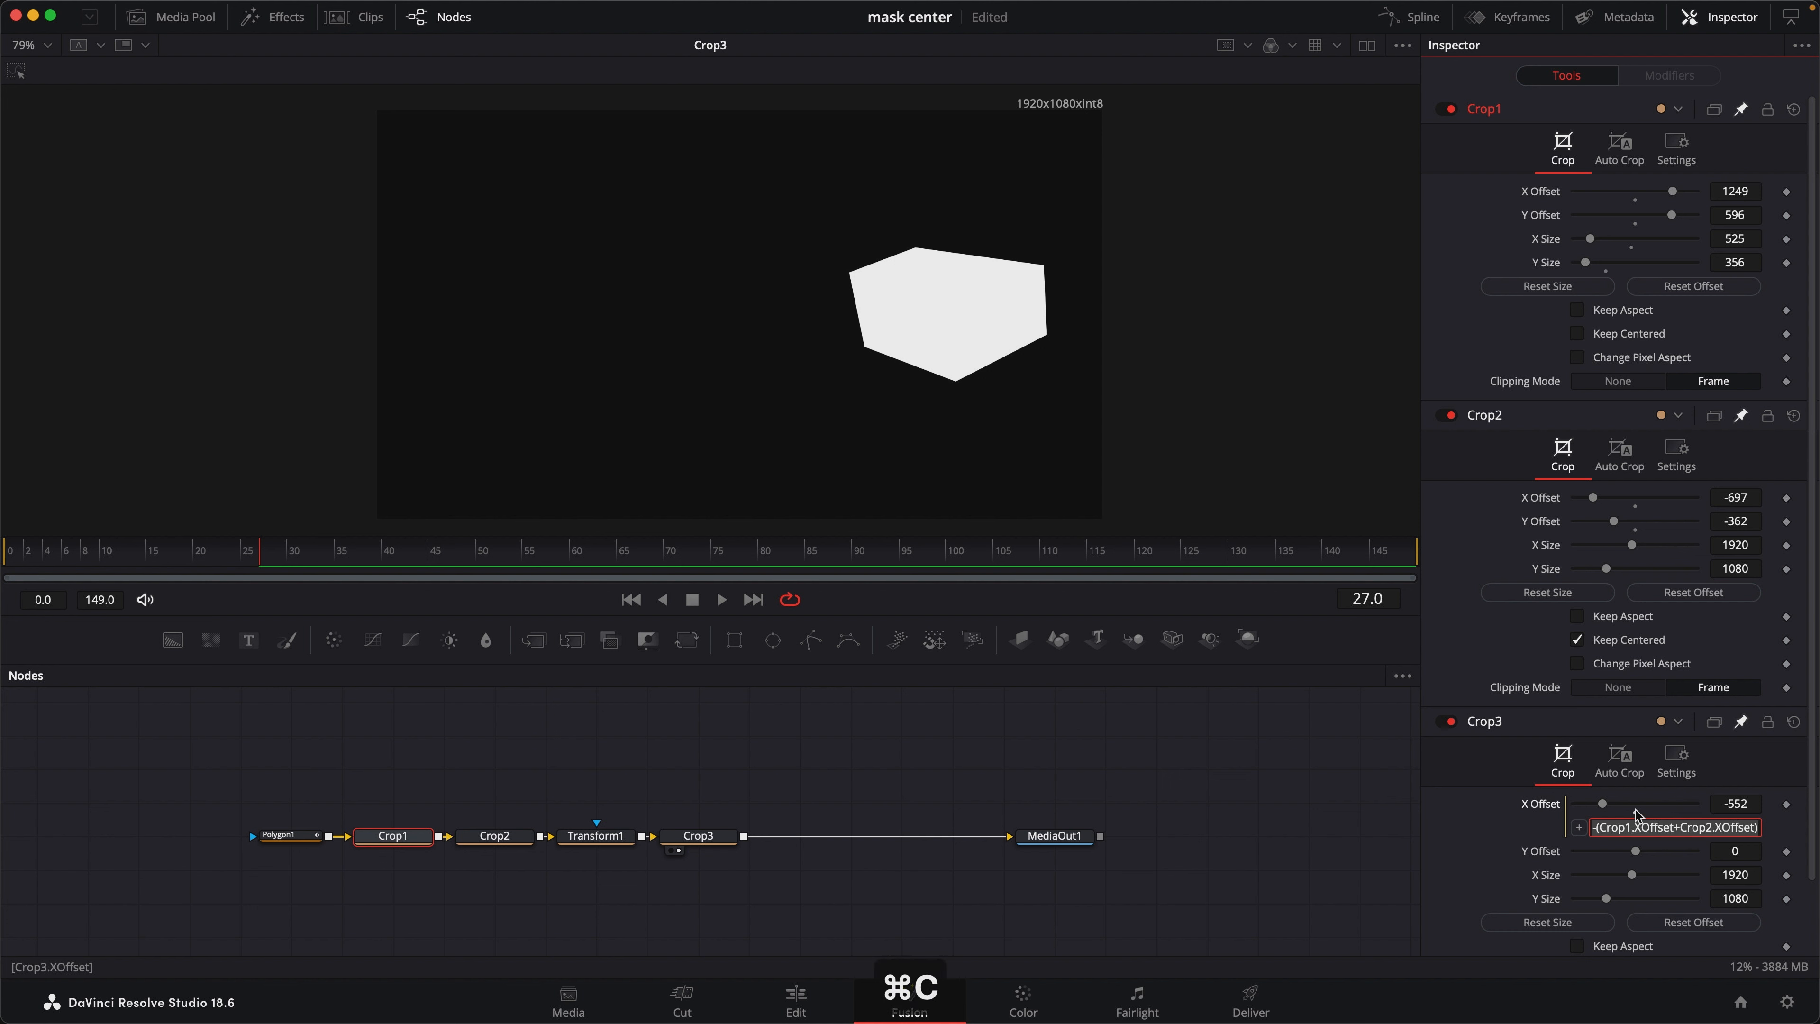
pyautogui.click(1551, 854)
pyautogui.rightClick(1552, 853)
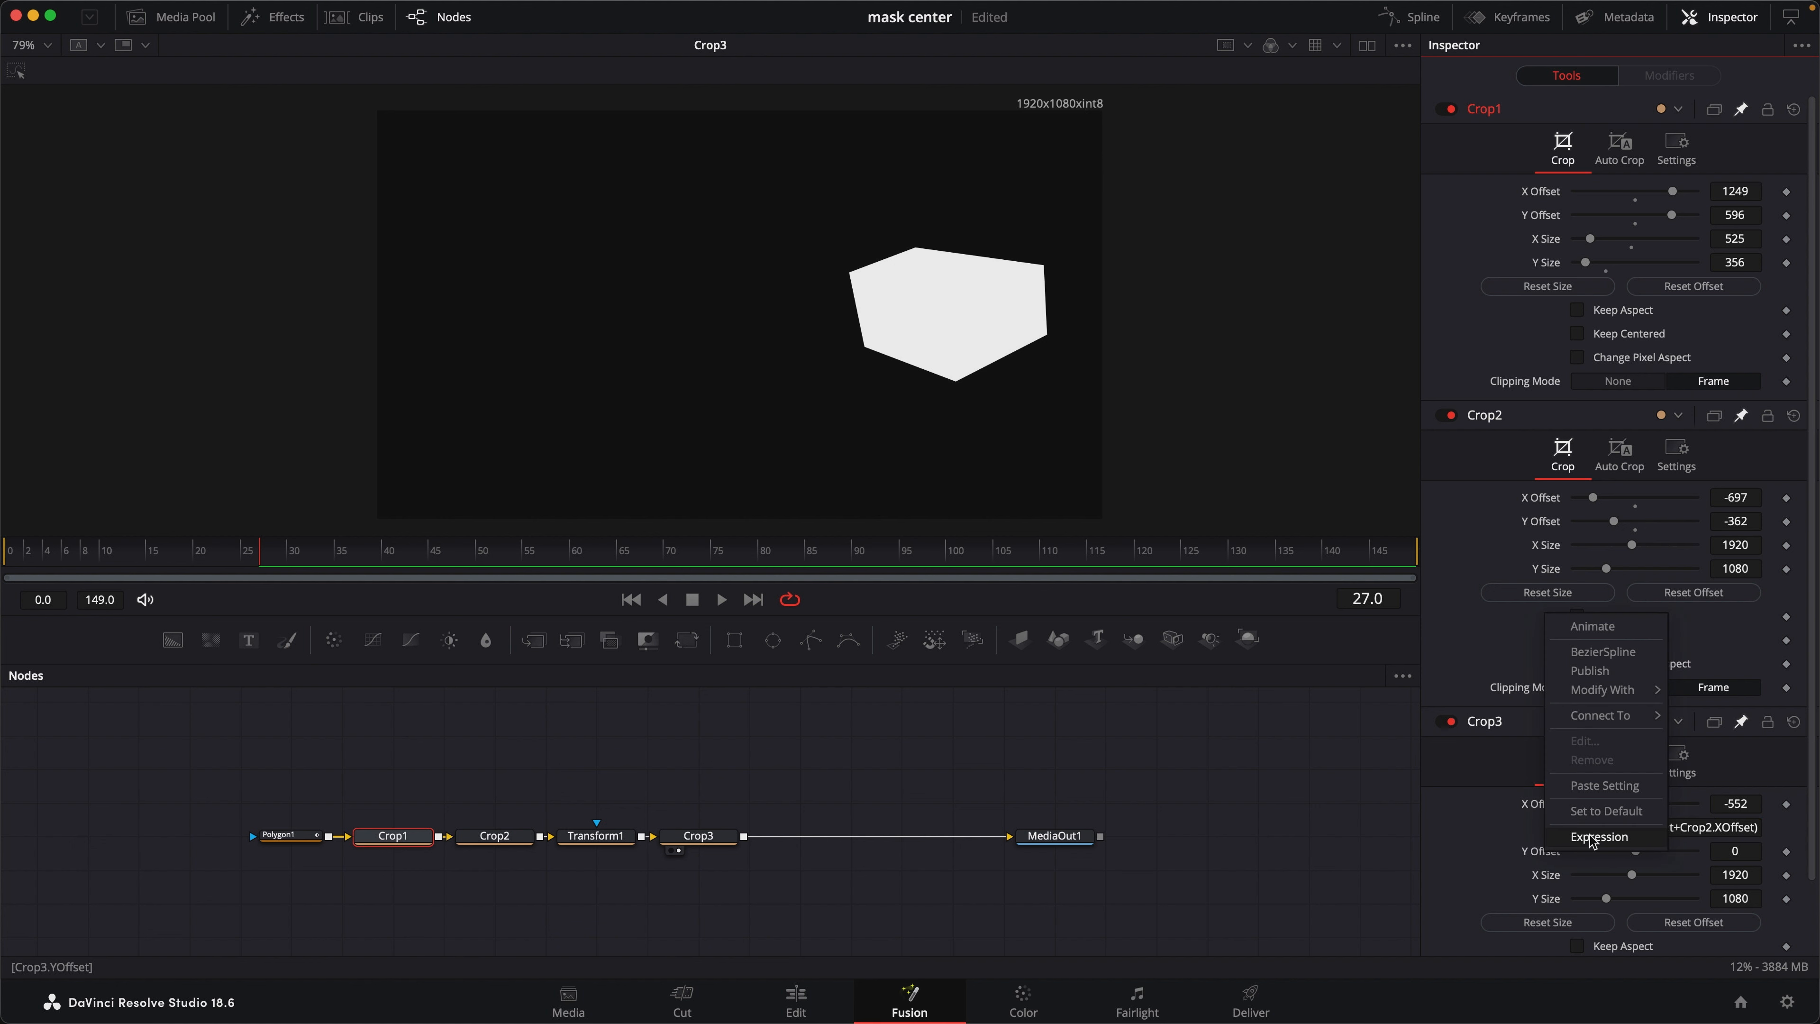
pyautogui.click(1588, 837)
pyautogui.click(1642, 869)
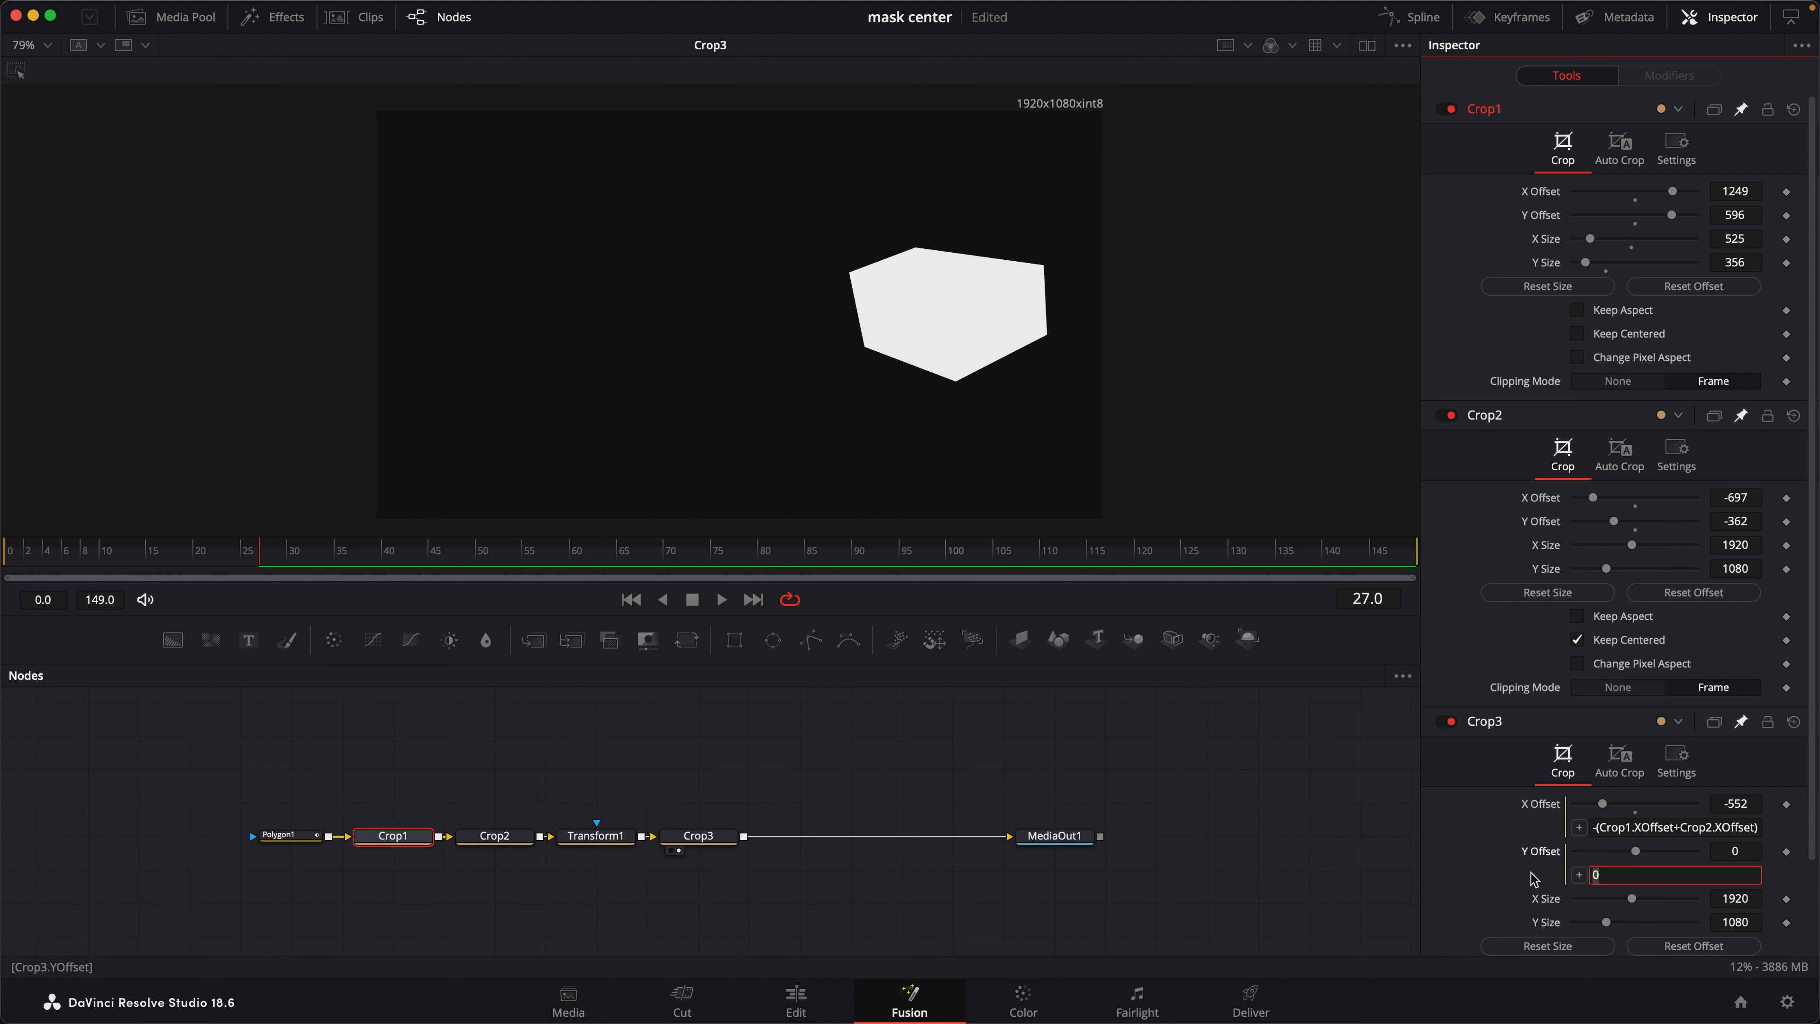
pyautogui.press('super+v')
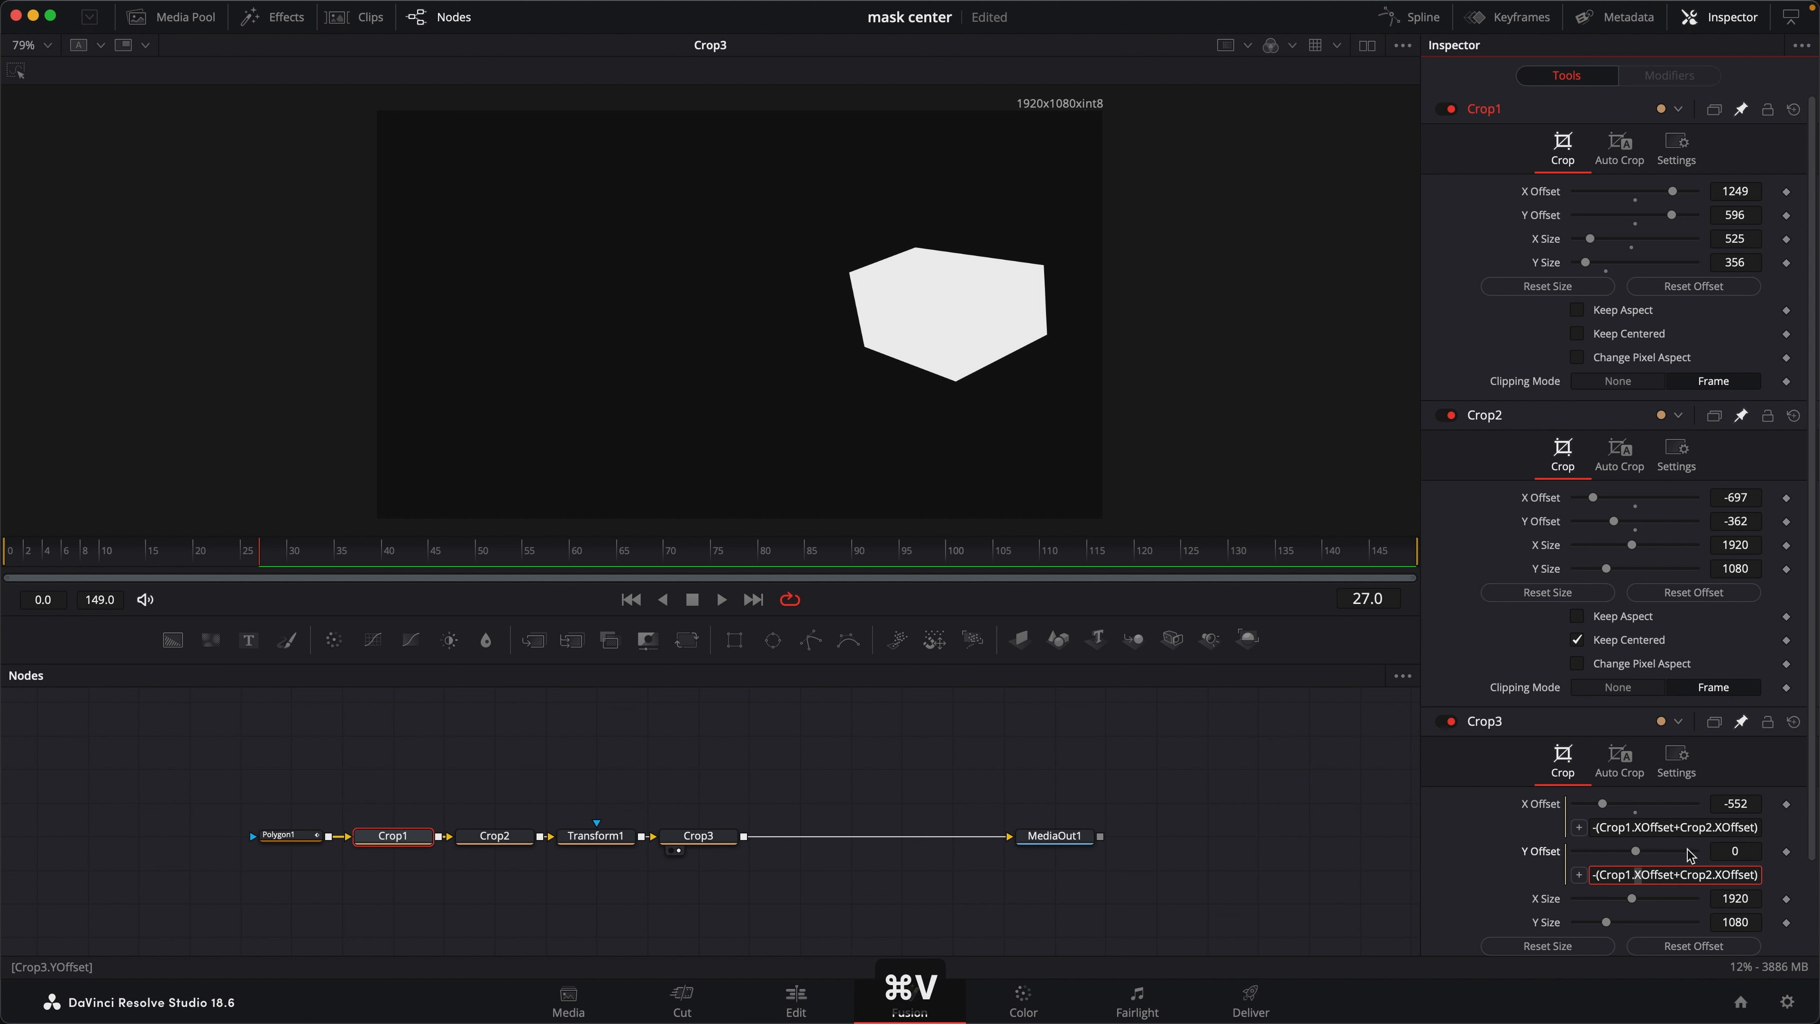
pyautogui.write('Y')
pyautogui.moveTo(1713, 874); pyautogui.dragTo(1723, 874)
pyautogui.write('Y')
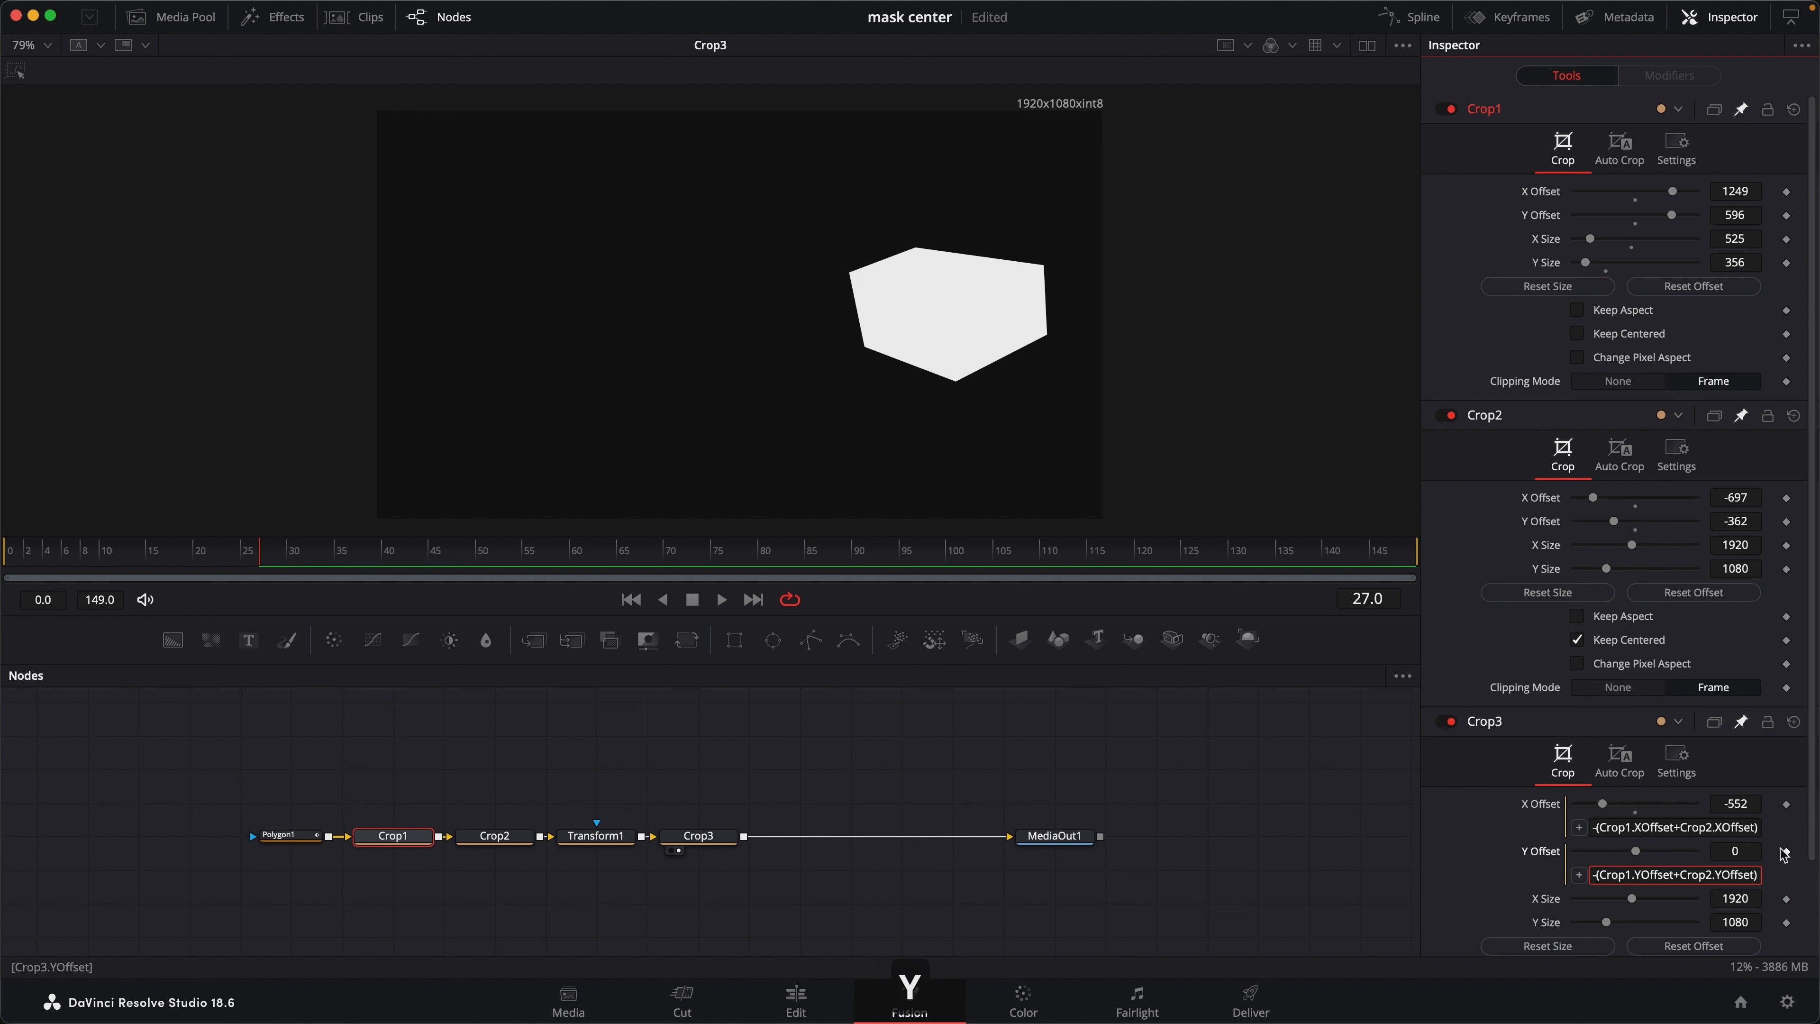
pyautogui.press('Tab')
# Step: Compare the mask position of the Polygon1 and Crop3 outputs in the viewer
pyautogui.moveTo(297, 845); pyautogui.dragTo(658, 398)
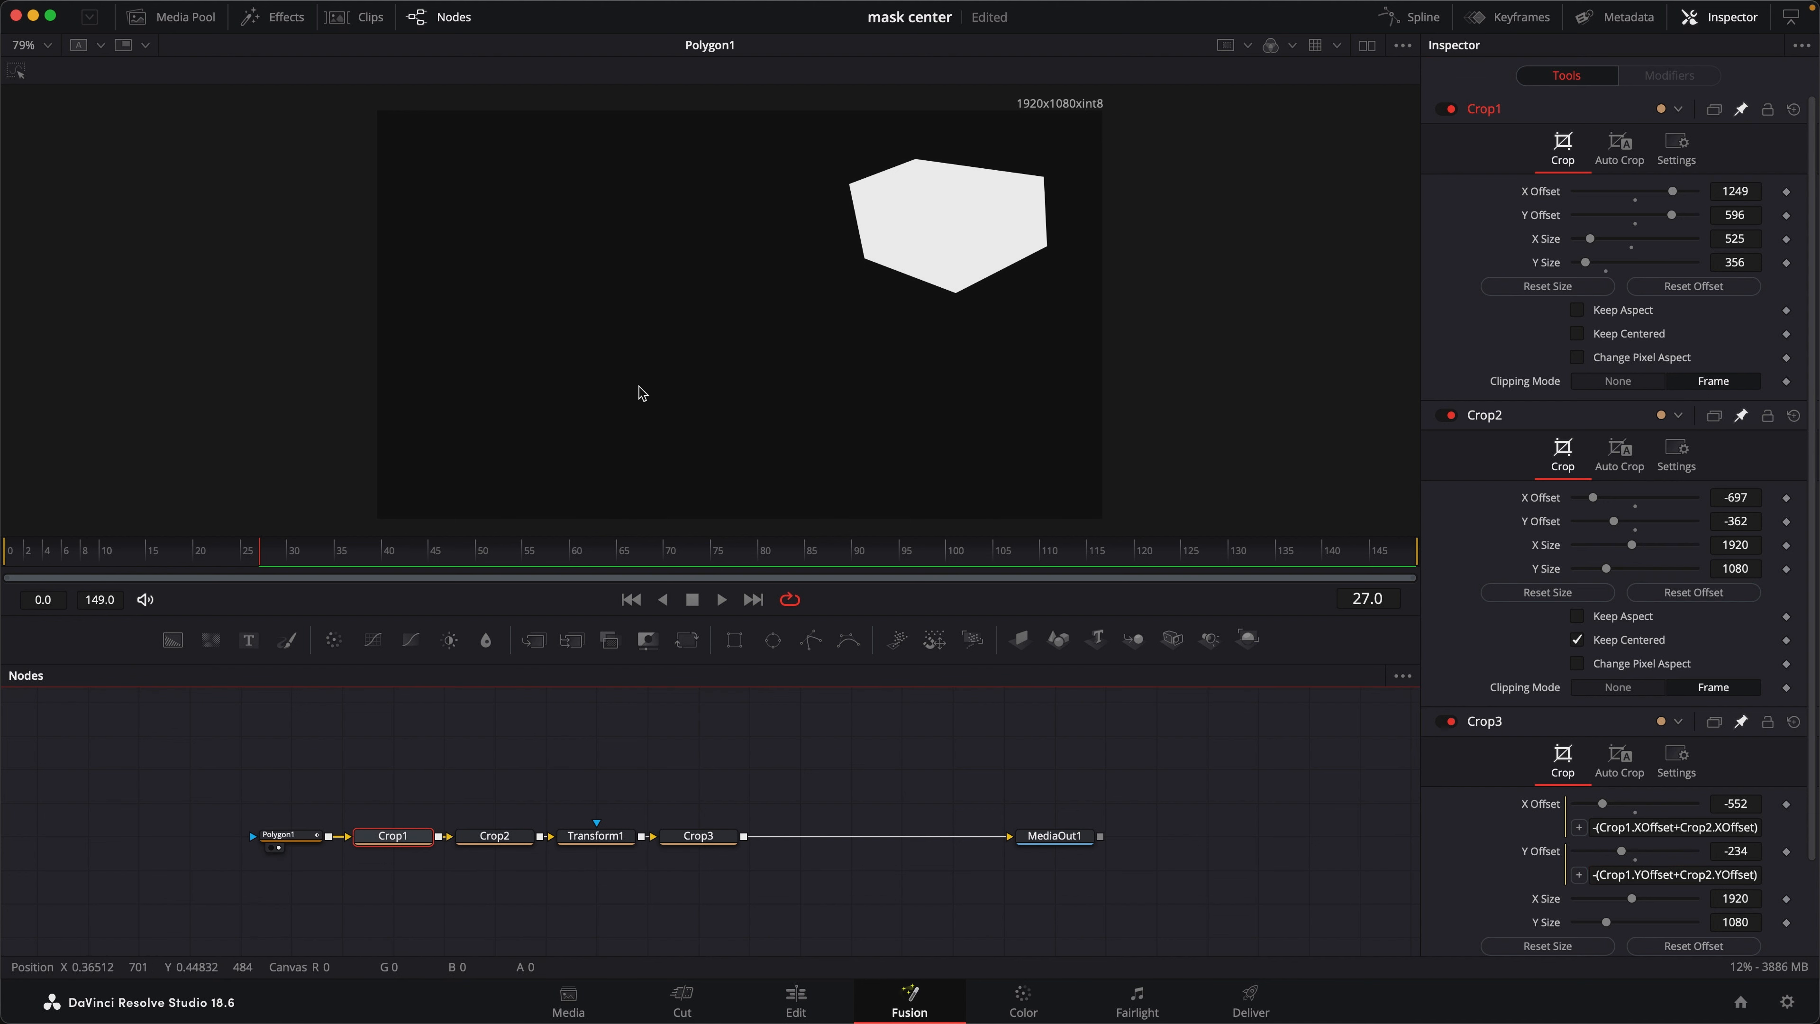
pyautogui.click(718, 840)
pyautogui.moveTo(719, 846); pyautogui.dragTo(966, 248)
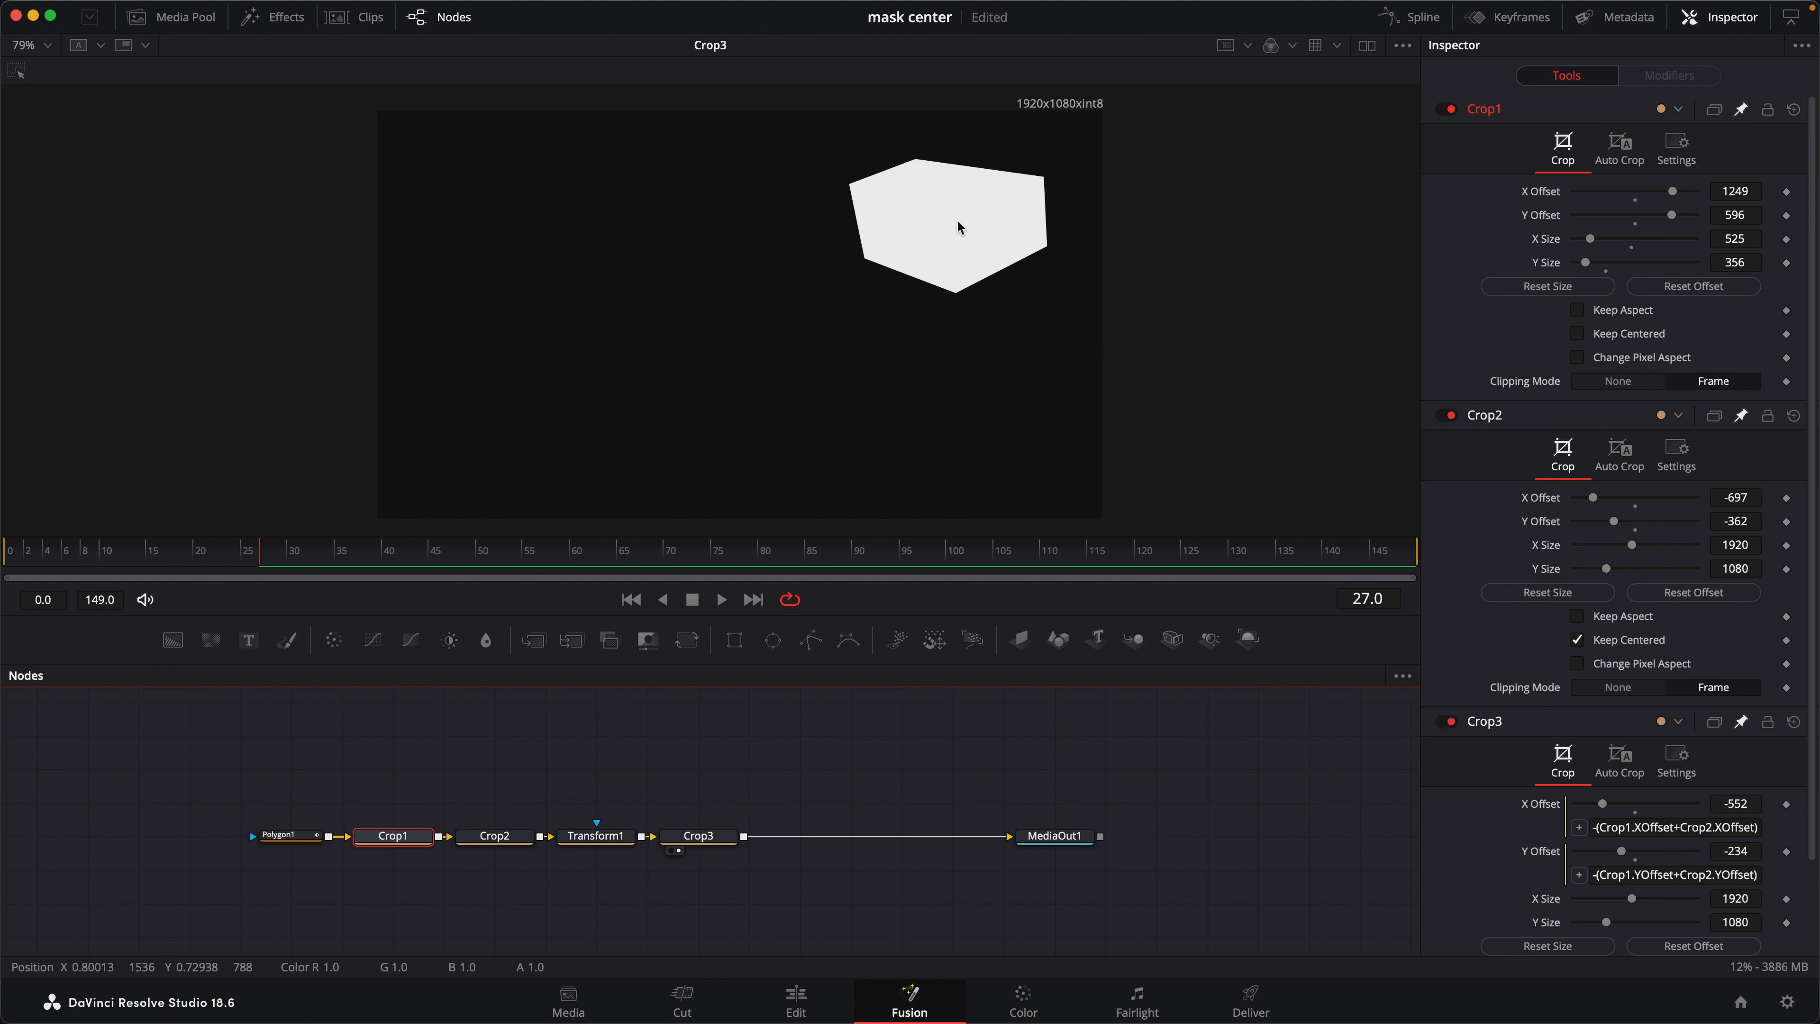
# Step: Try moving the mask with Transform1's center control in the viewer, and undo the move
pyautogui.click(605, 841)
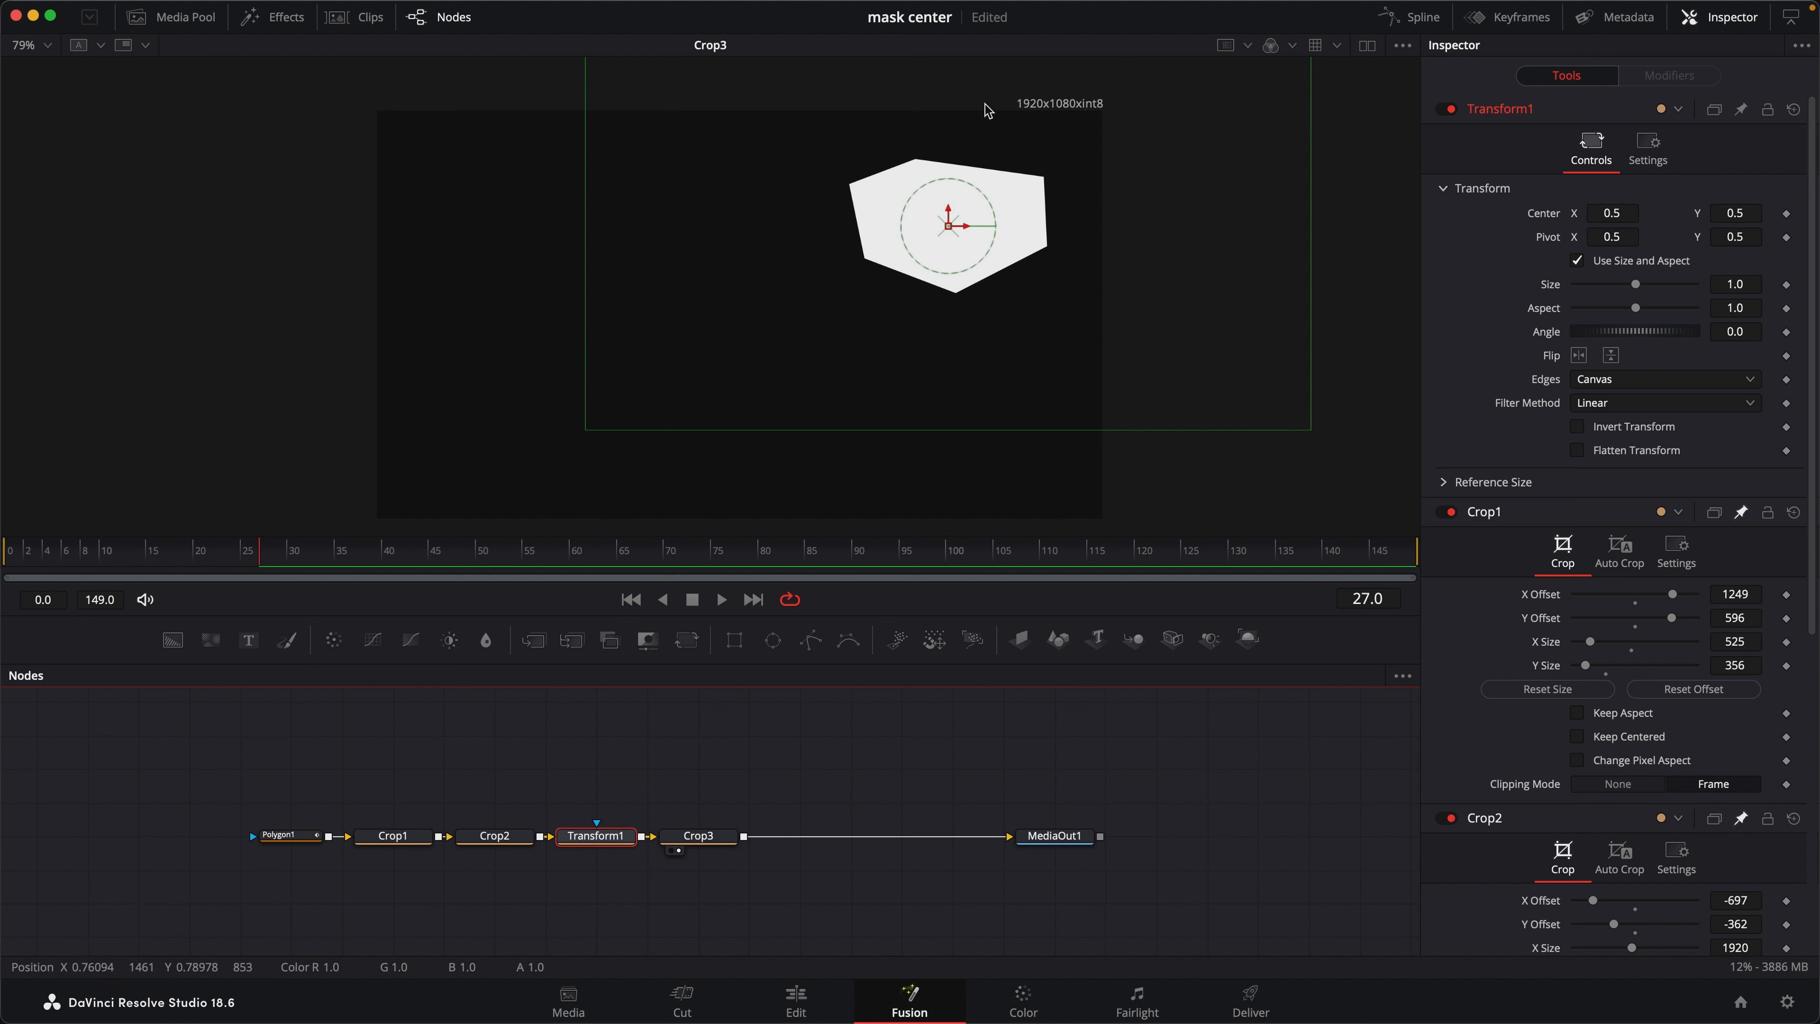
pyautogui.moveTo(950, 225); pyautogui.dragTo(911, 258)
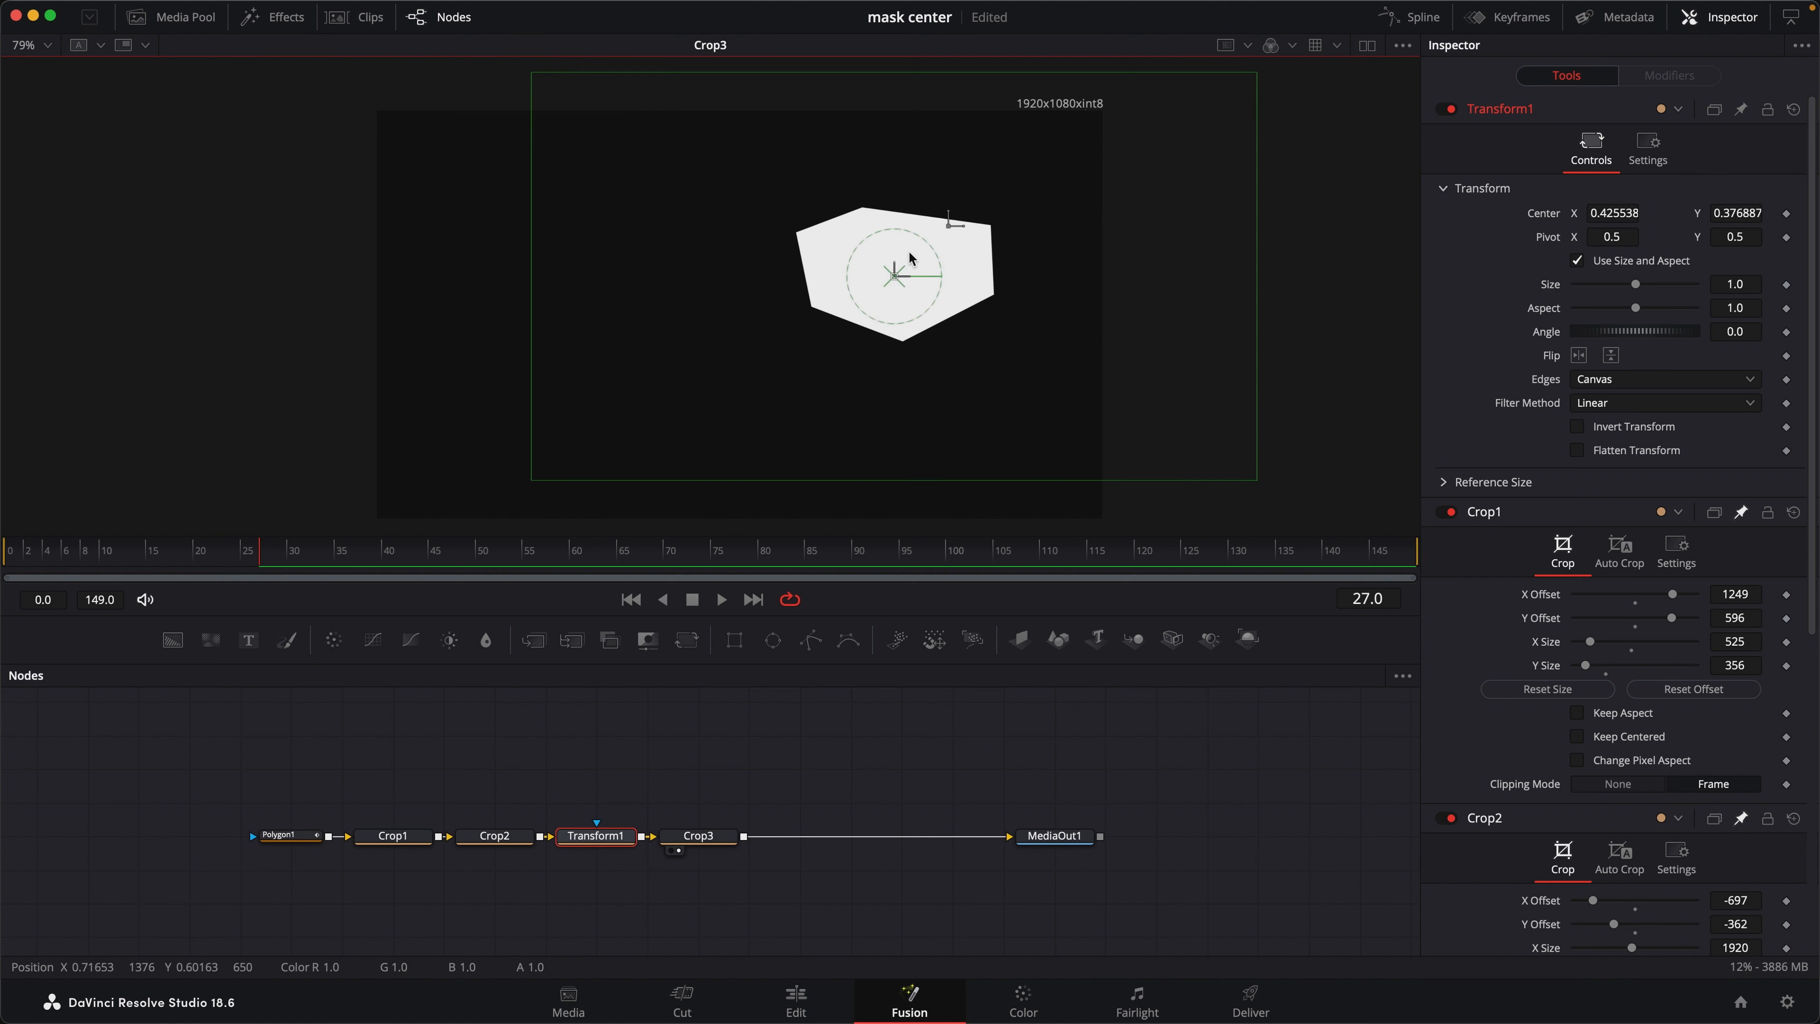
pyautogui.press('super+z')
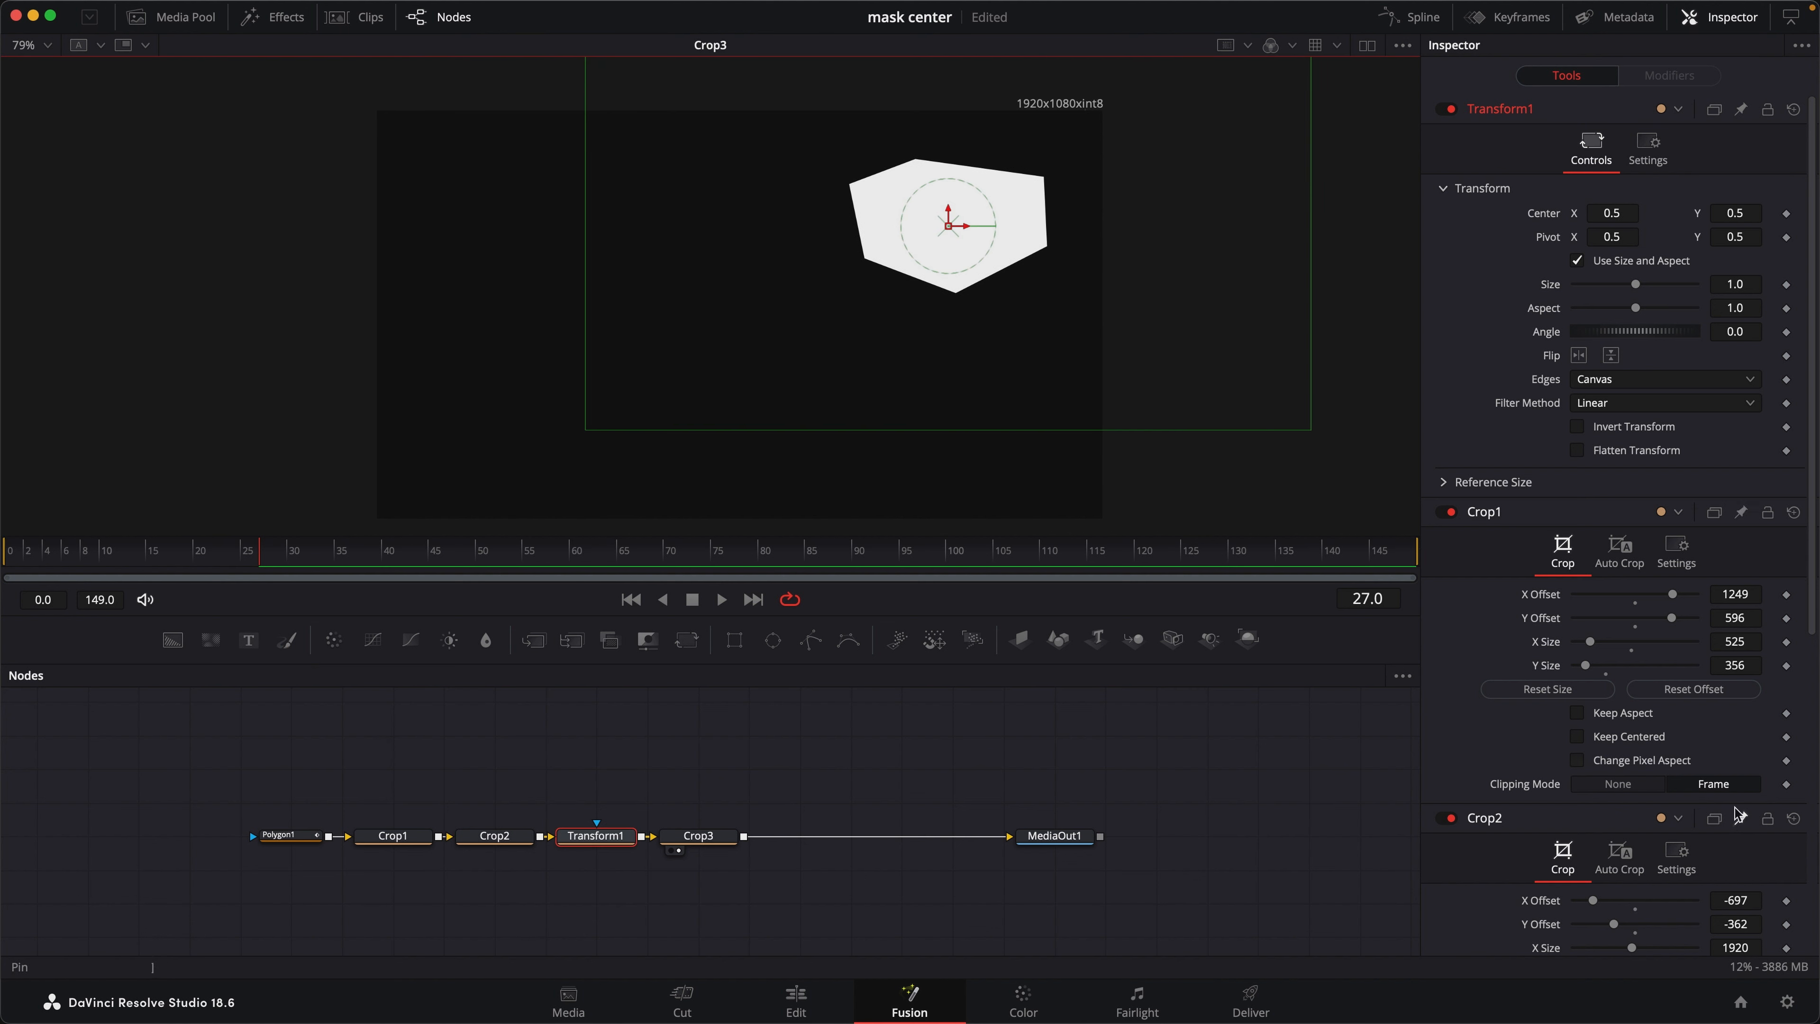
# Step: Test Crop3's Keep Centered option on and off against Transform1's position in the viewer, leaving the option off
pyautogui.click(700, 852)
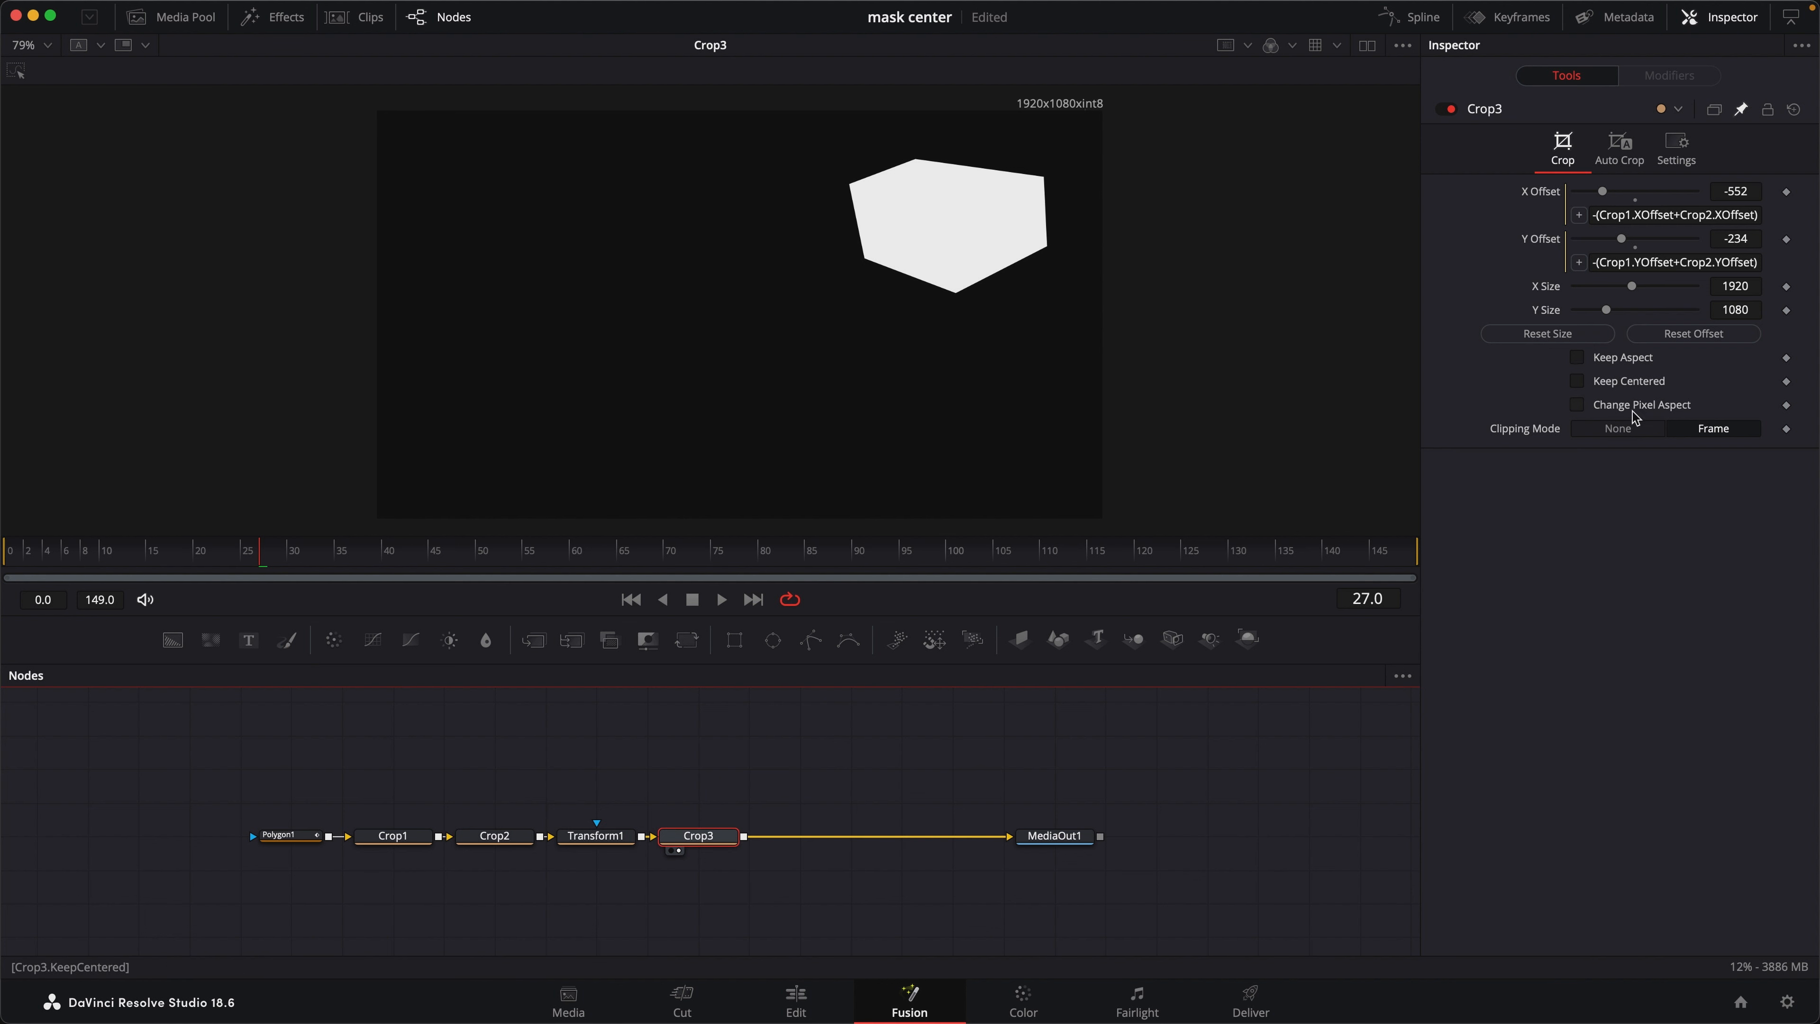
pyautogui.click(1577, 383)
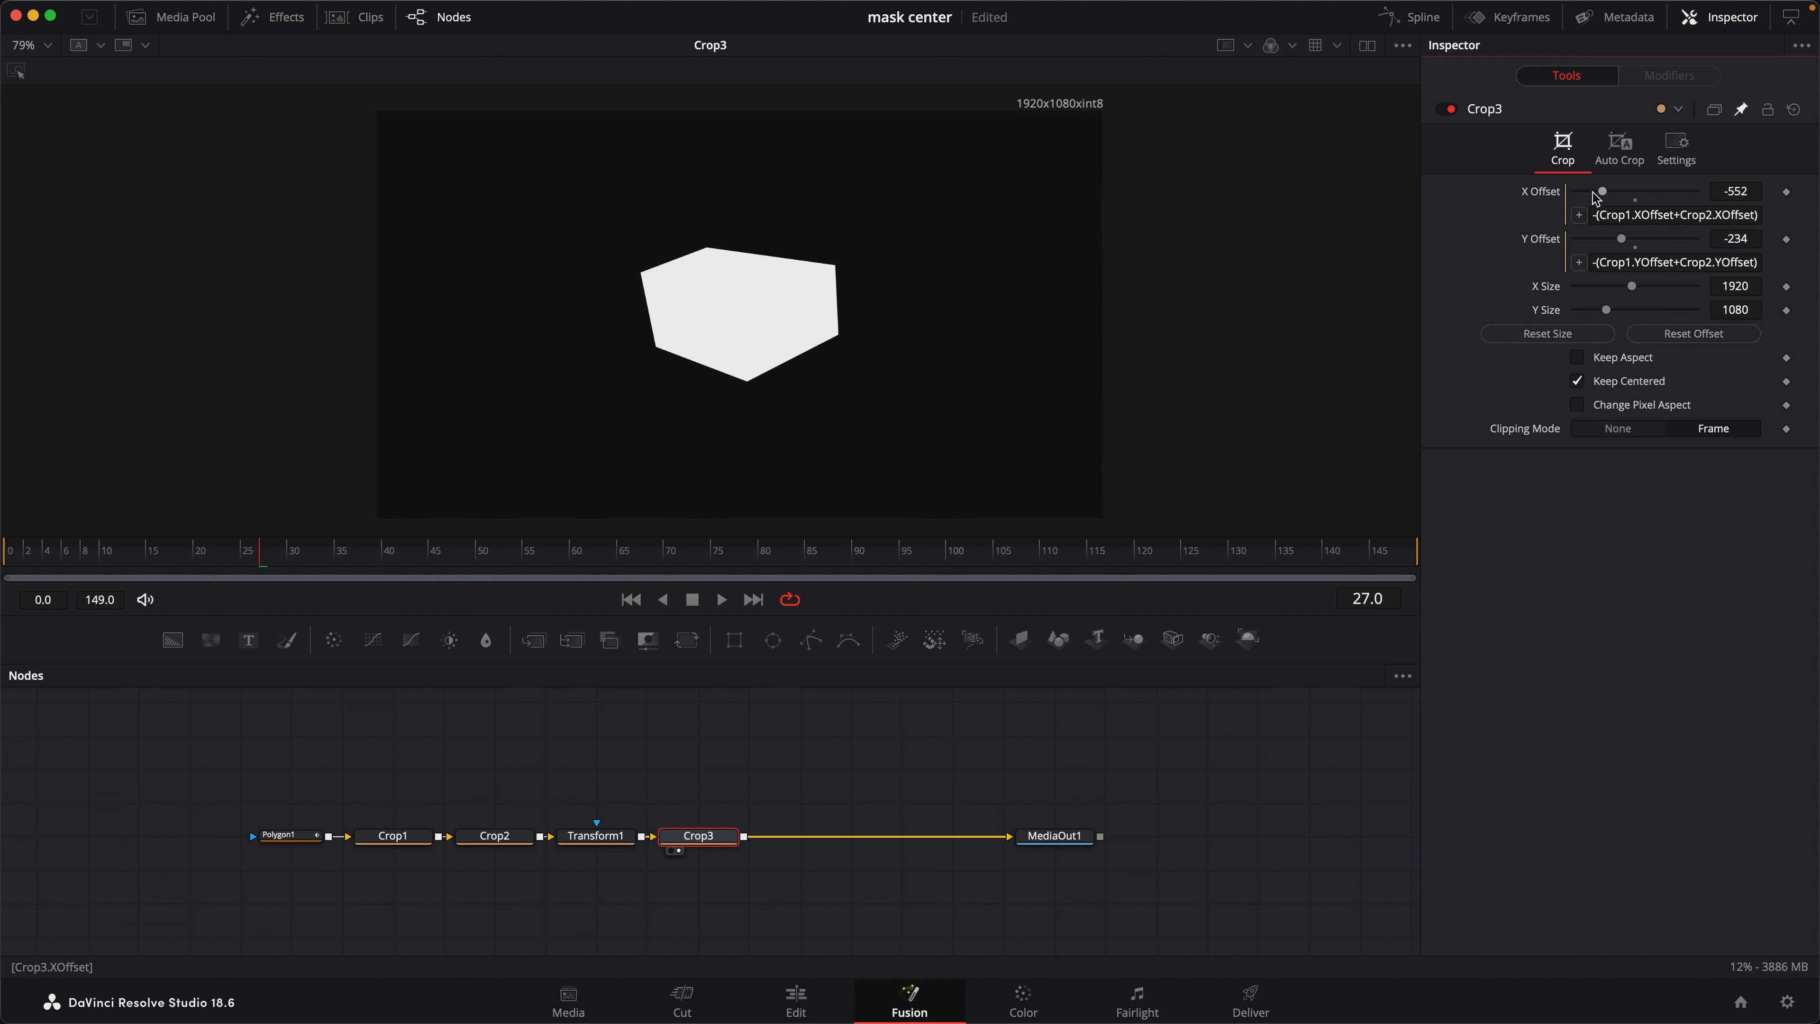
pyautogui.click(1577, 382)
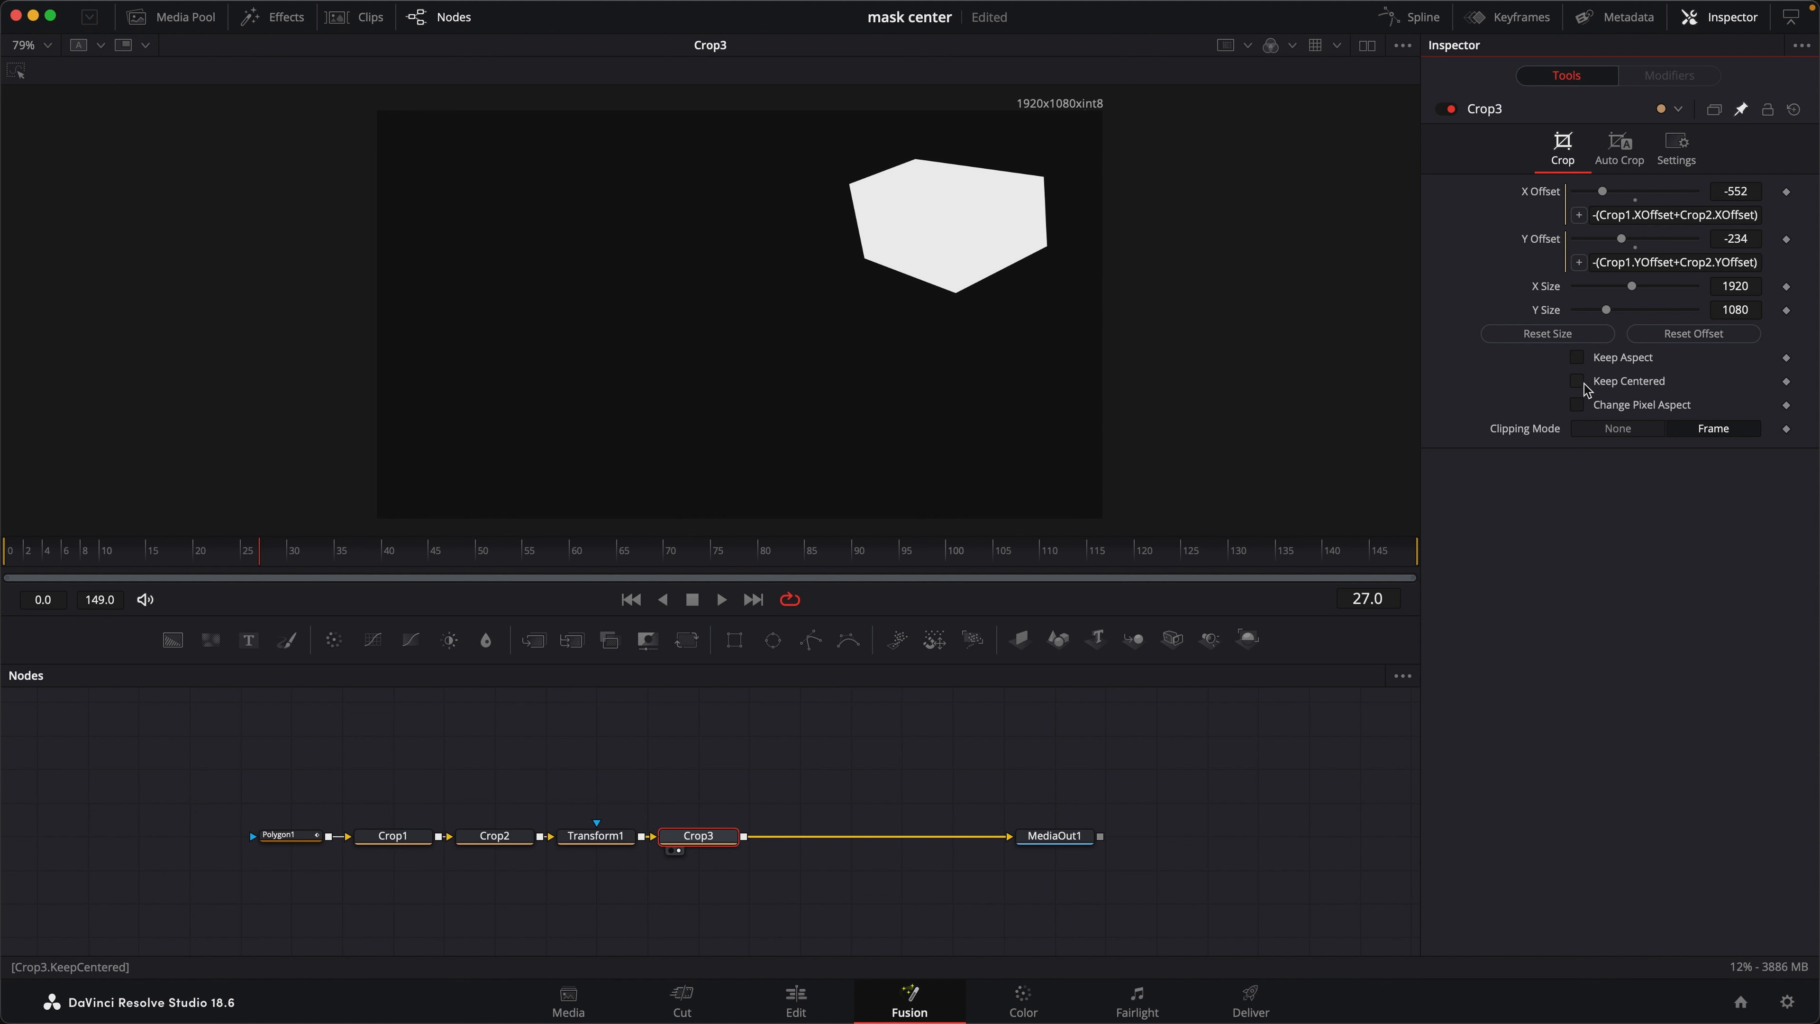
pyautogui.click(1578, 382)
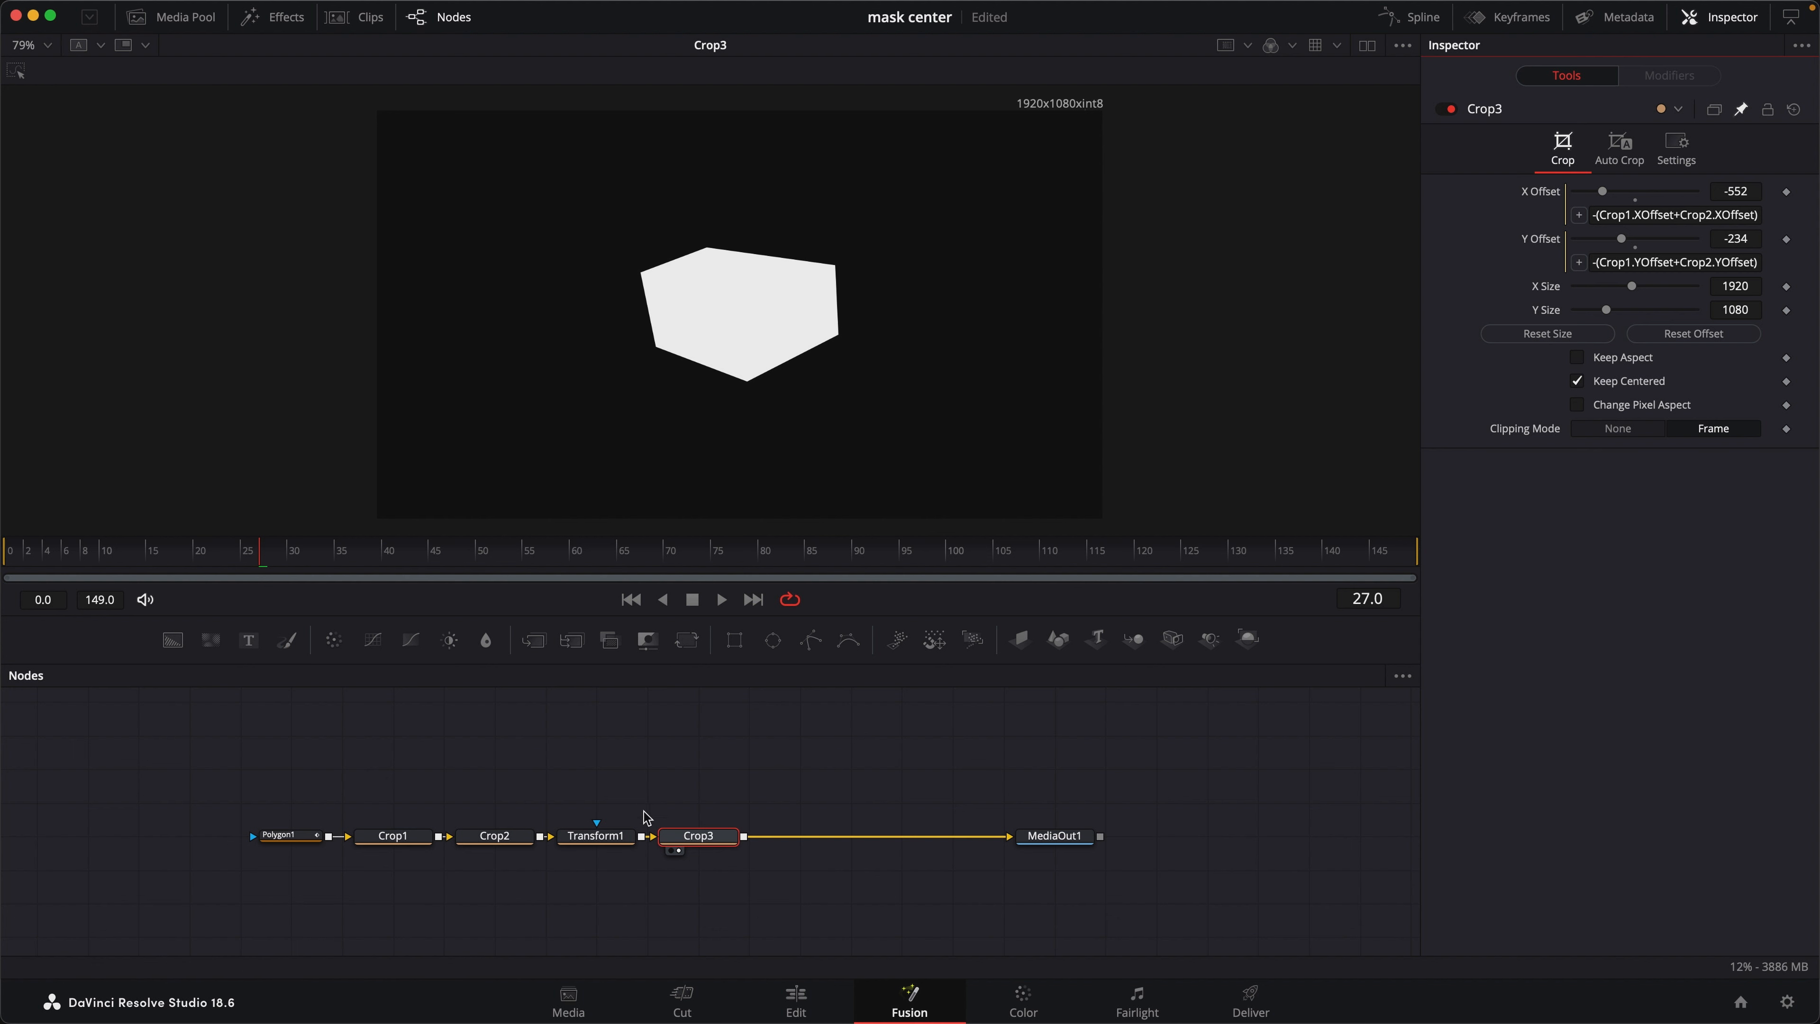
pyautogui.click(596, 838)
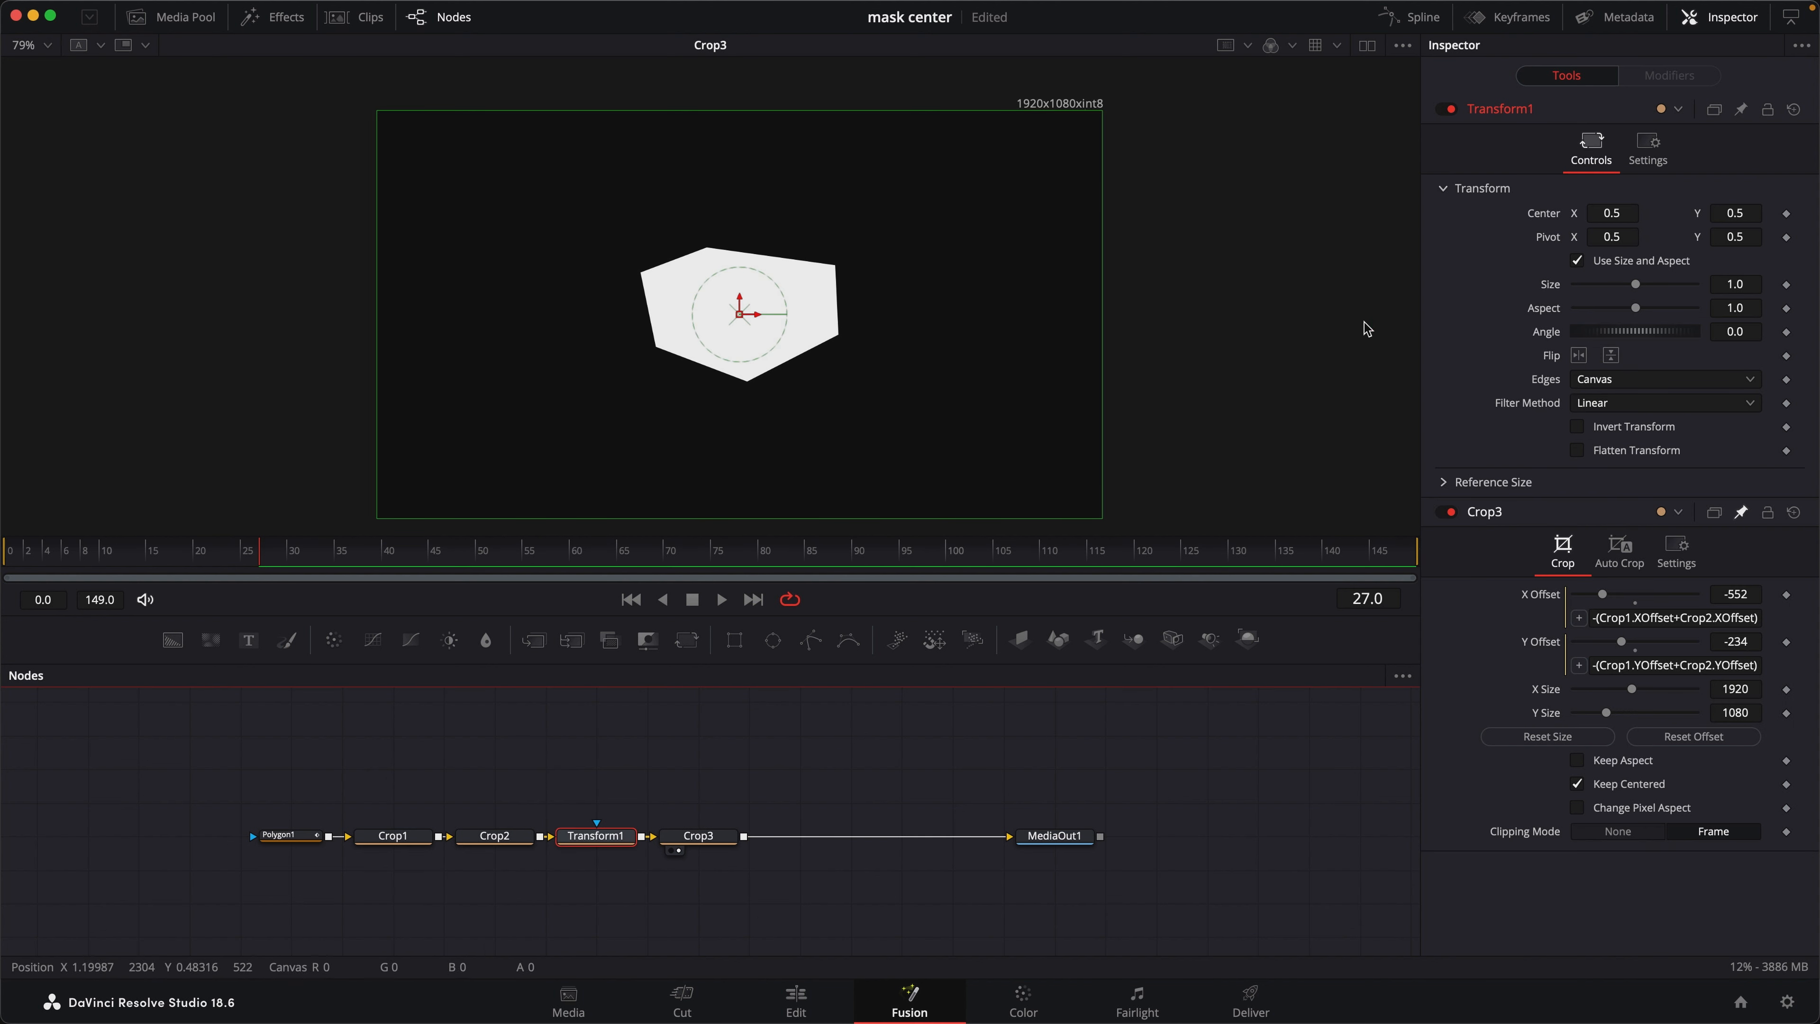
pyautogui.click(1578, 783)
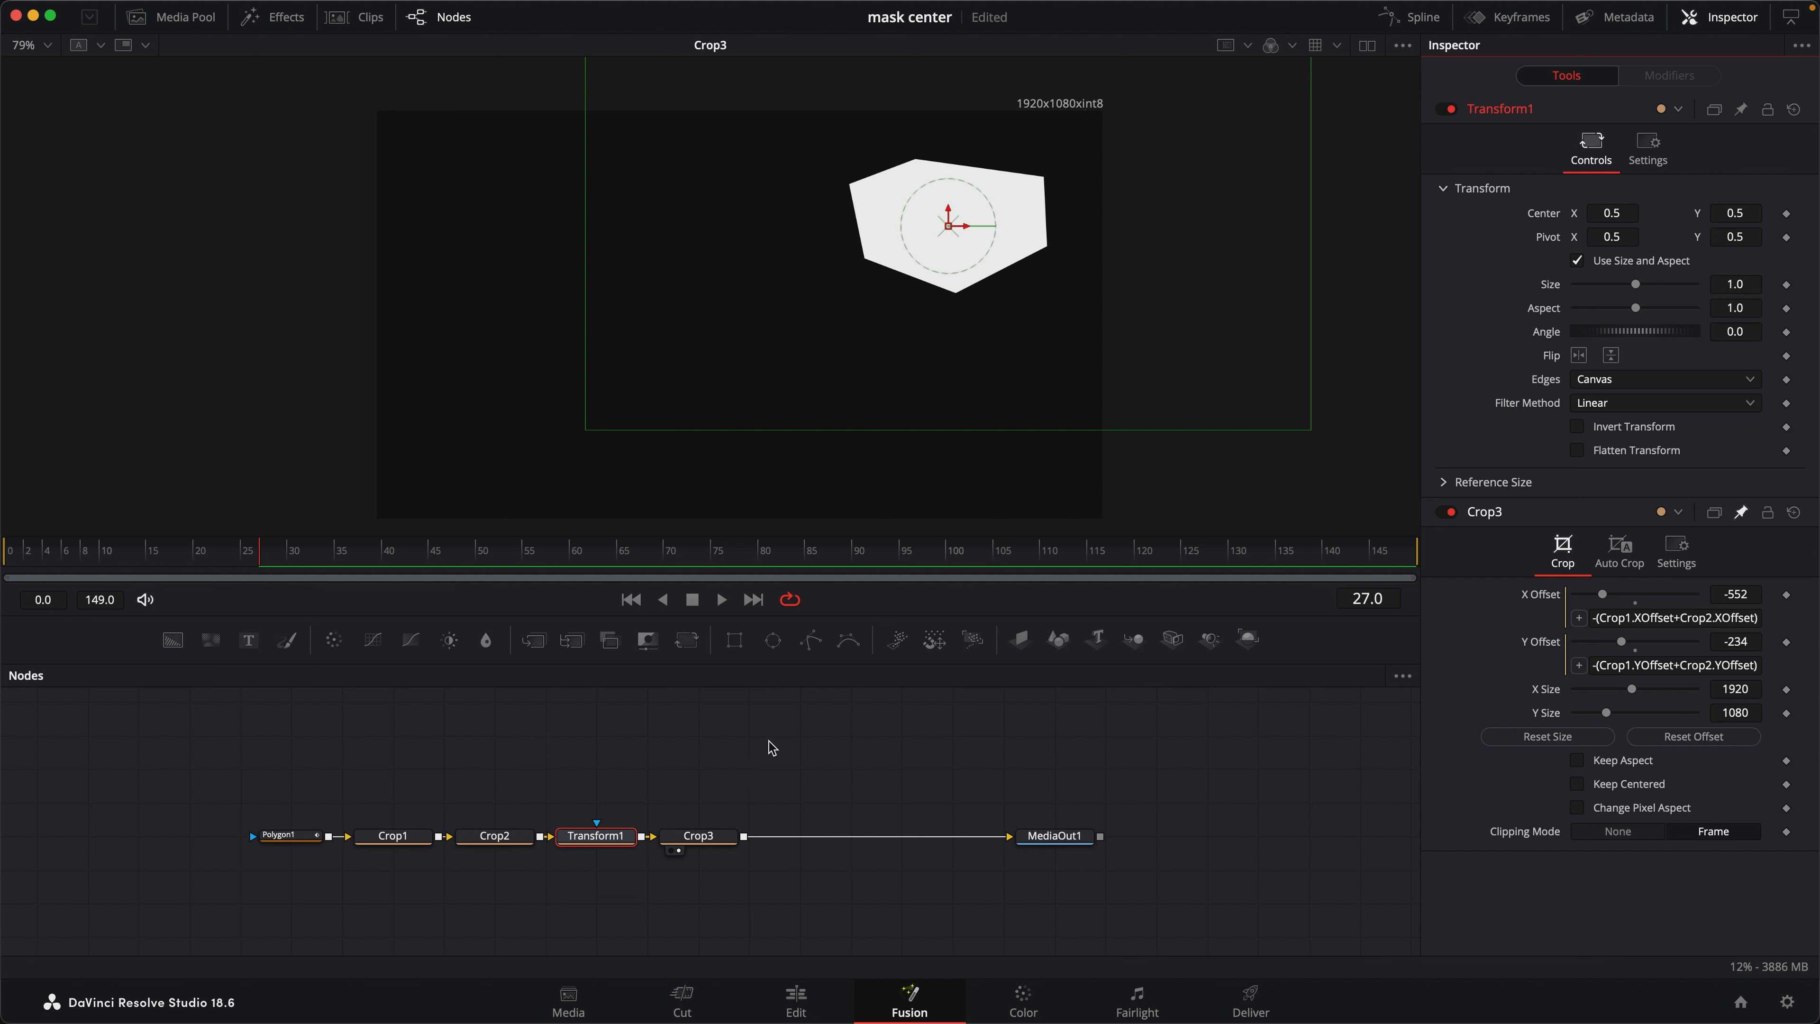
# Step: Select Crop1, Crop2, Transform1 and Crop3 together and start creating a macro from them, moving its editor clear of the nodes
pyautogui.moveTo(788, 766)
pyautogui.mouseDown()
pyautogui.moveTo(524, 876)
pyautogui.moveTo(775, 761)
pyautogui.mouseUp()
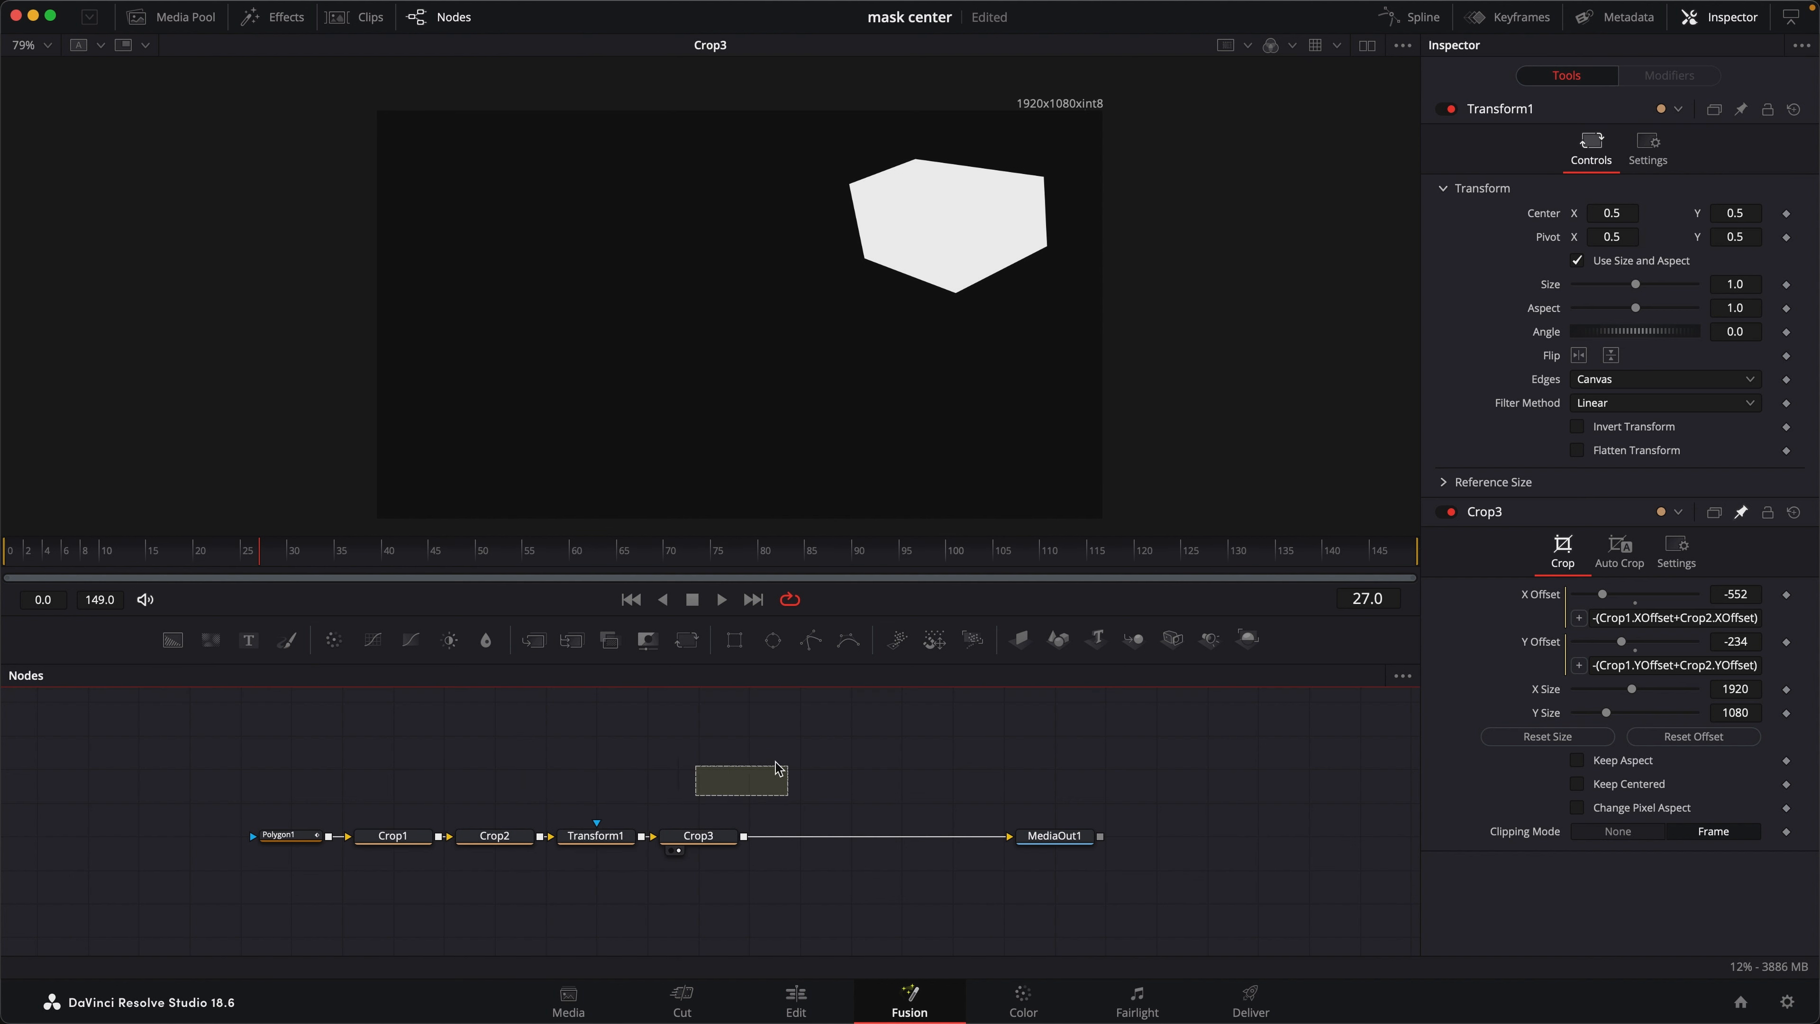
pyautogui.moveTo(361, 764); pyautogui.dragTo(809, 910)
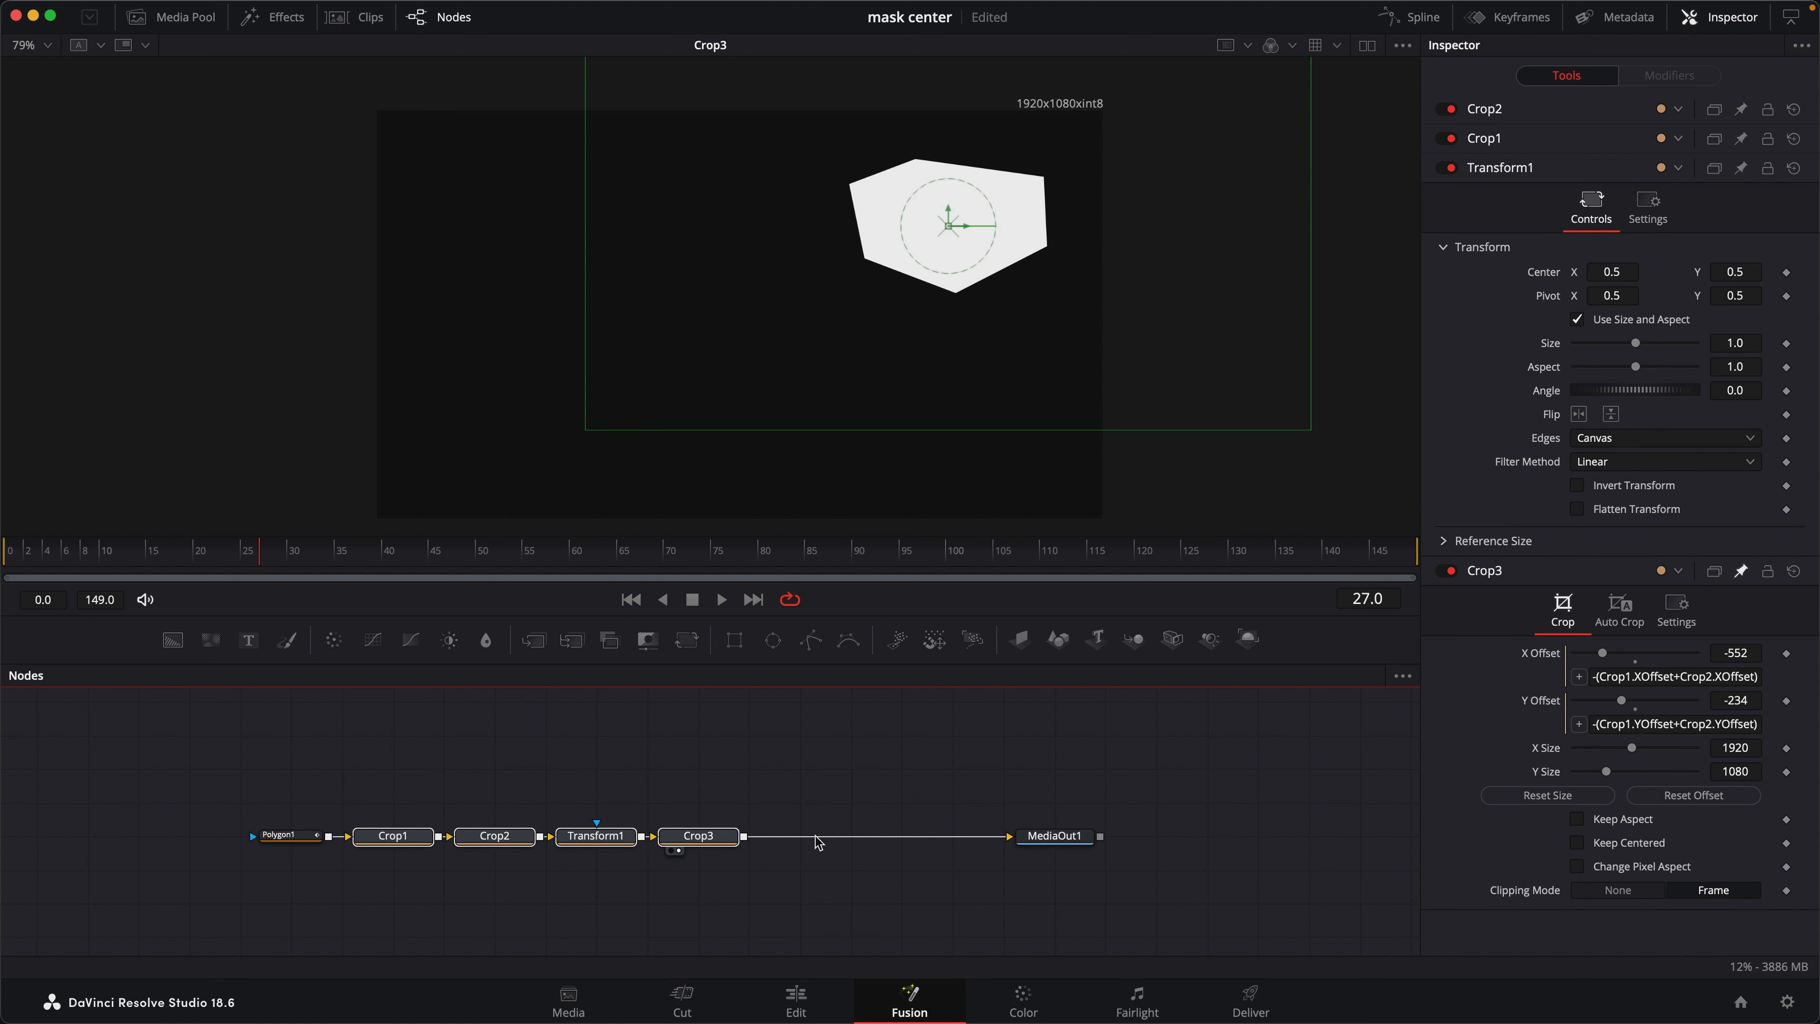
pyautogui.rightClick(721, 842)
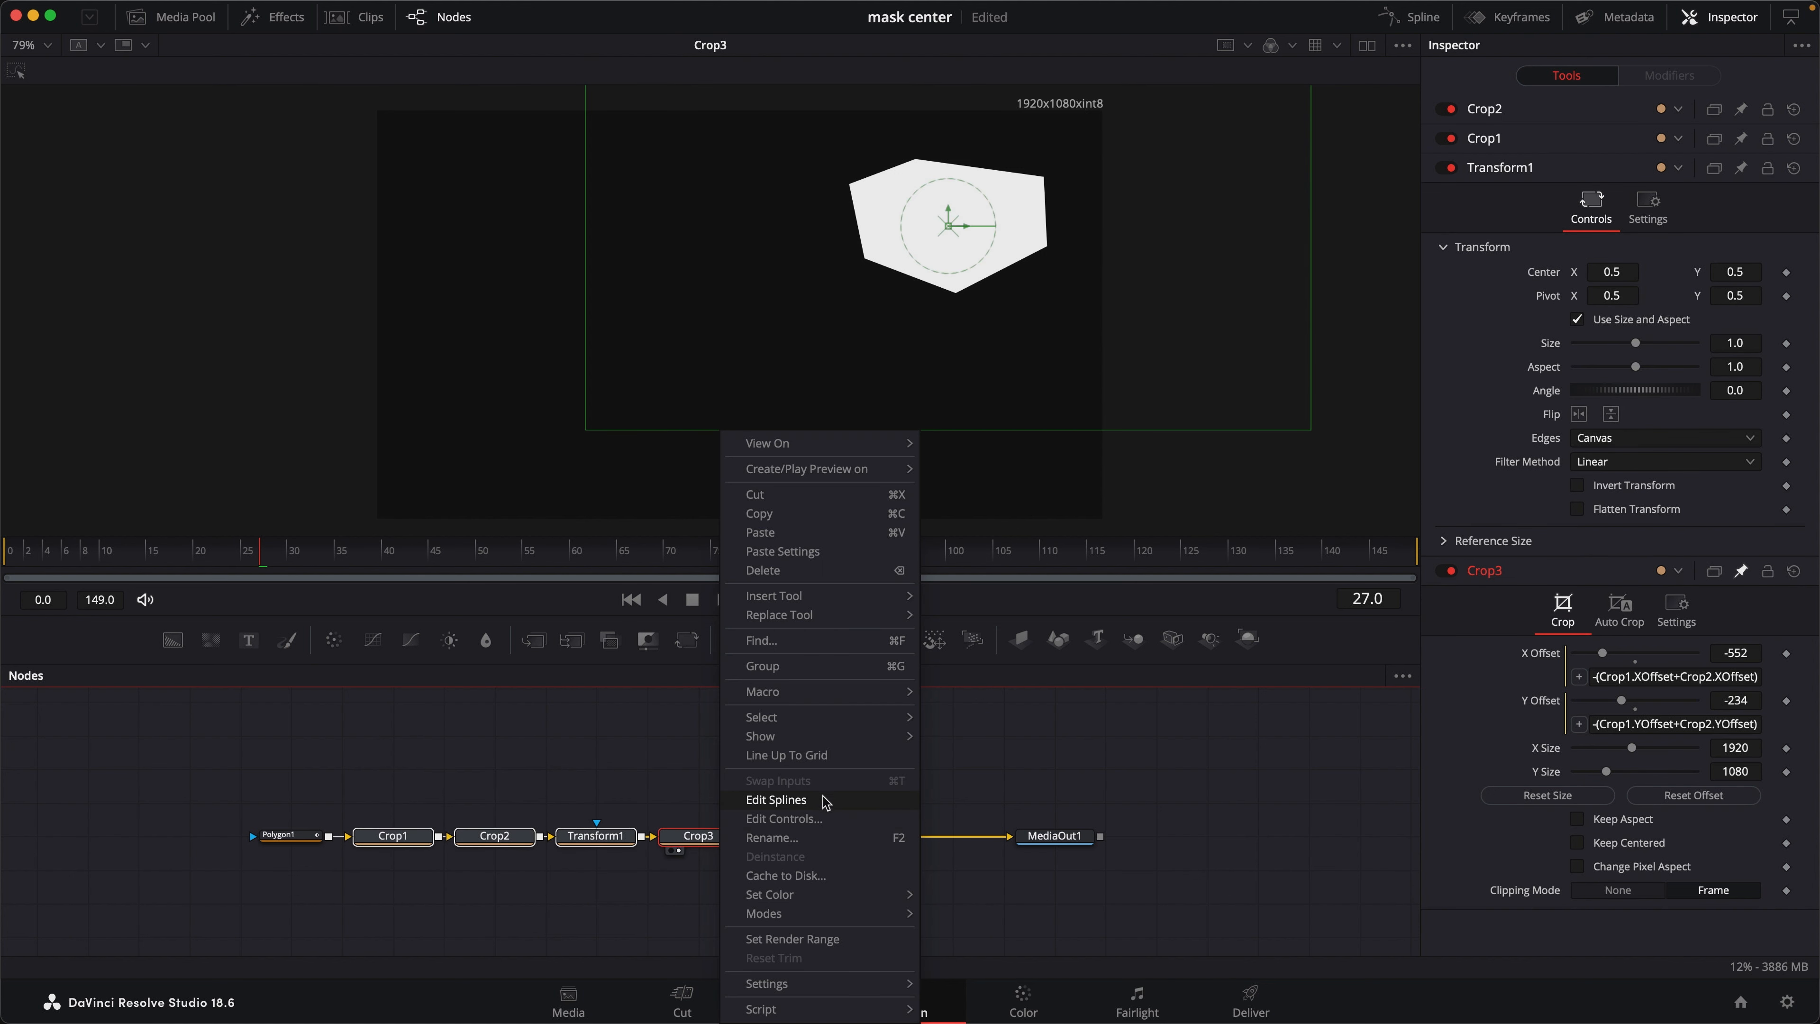
pyautogui.moveTo(824, 688)
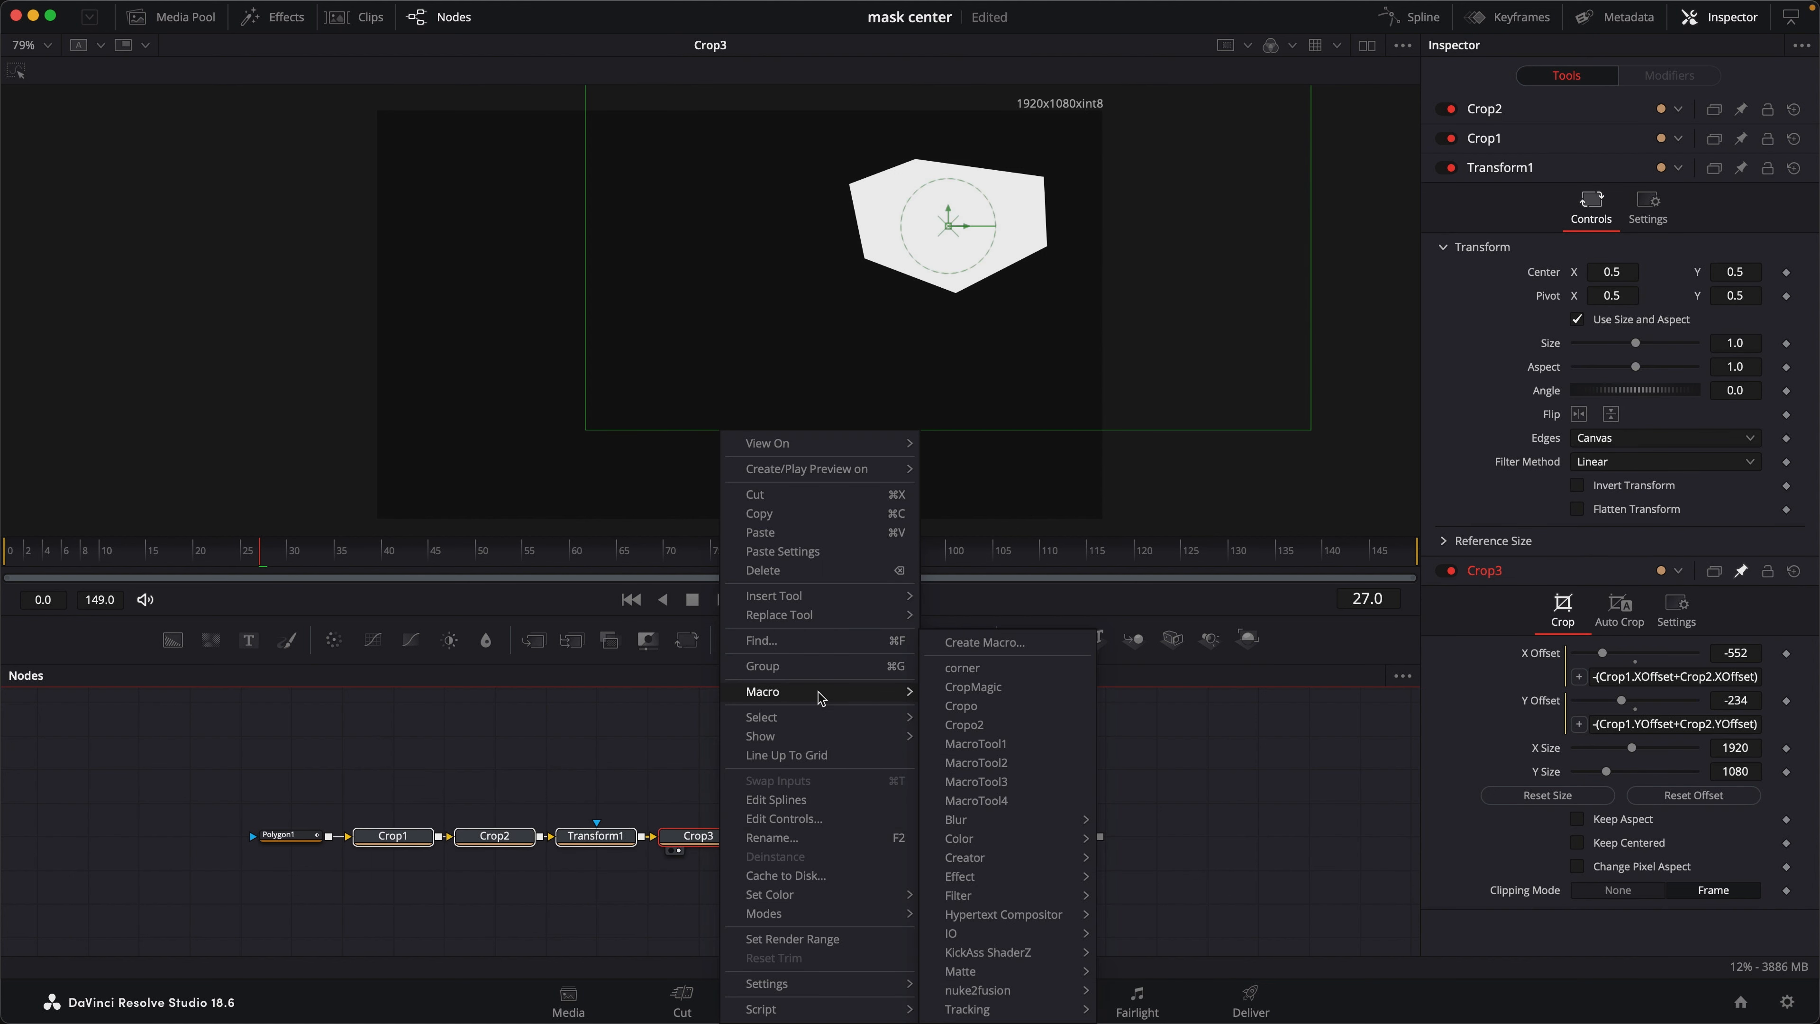
pyautogui.click(1003, 642)
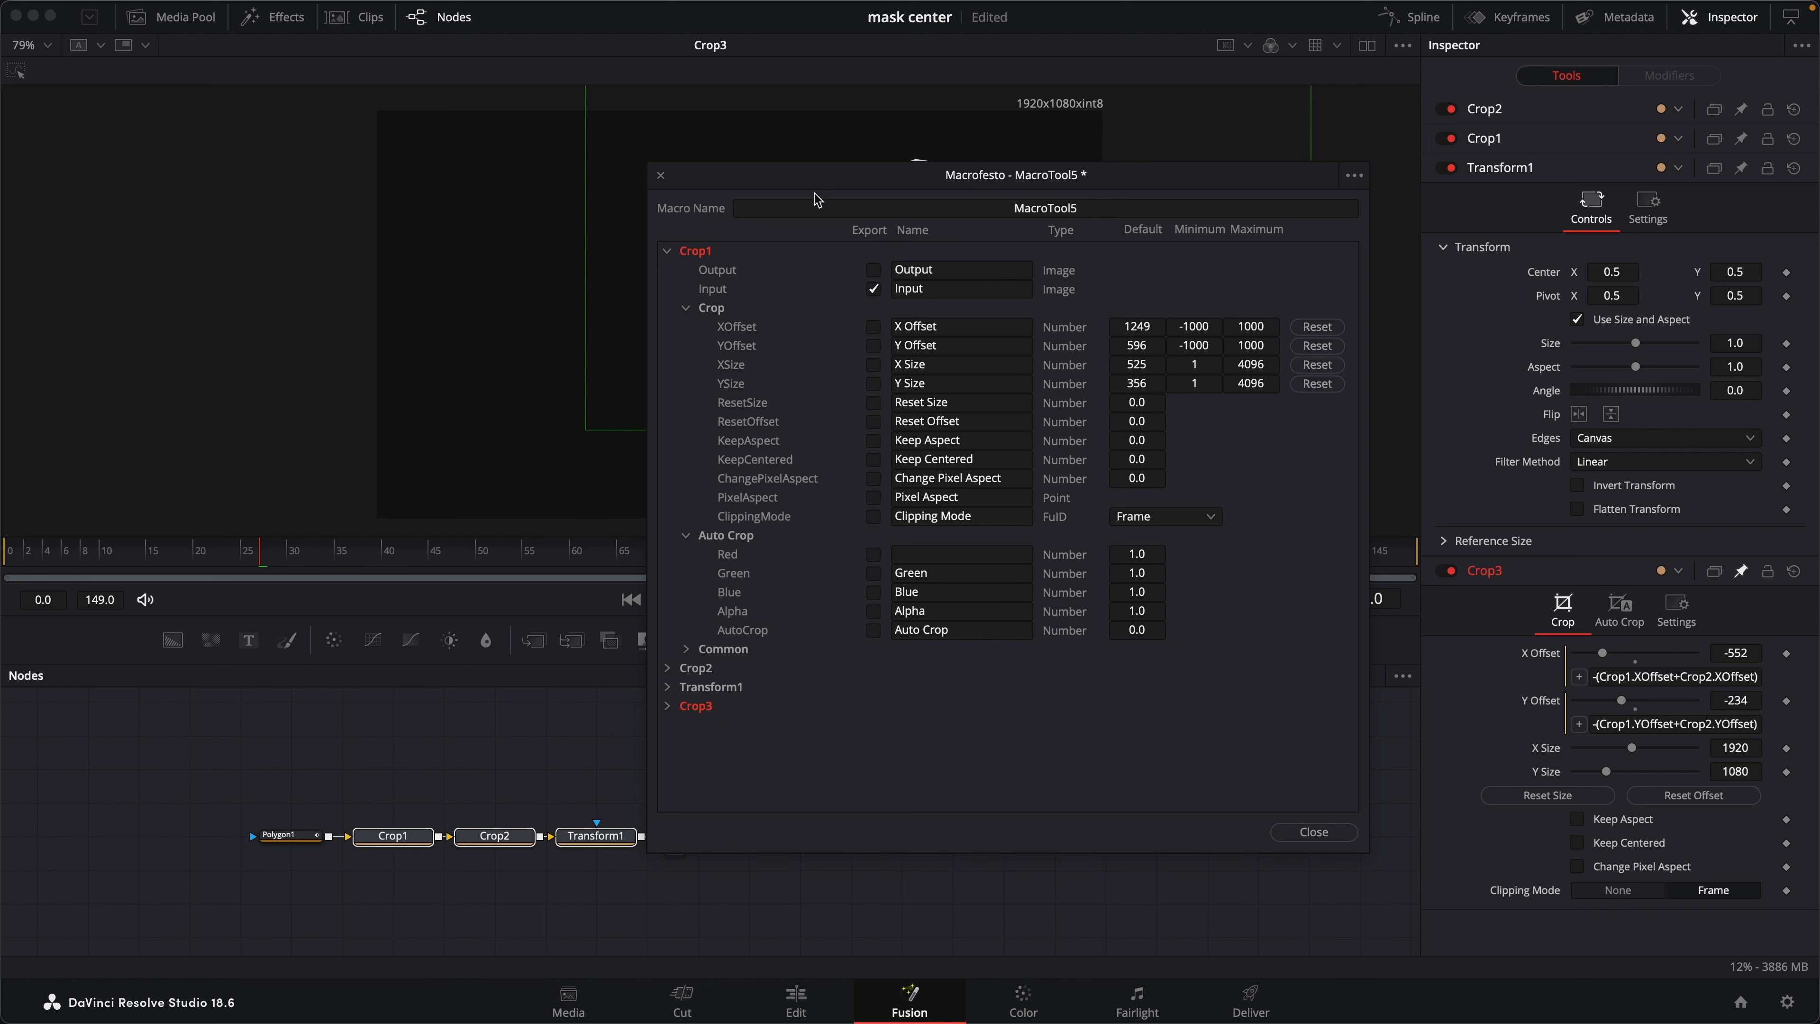
pyautogui.moveTo(839, 179); pyautogui.dragTo(923, 122)
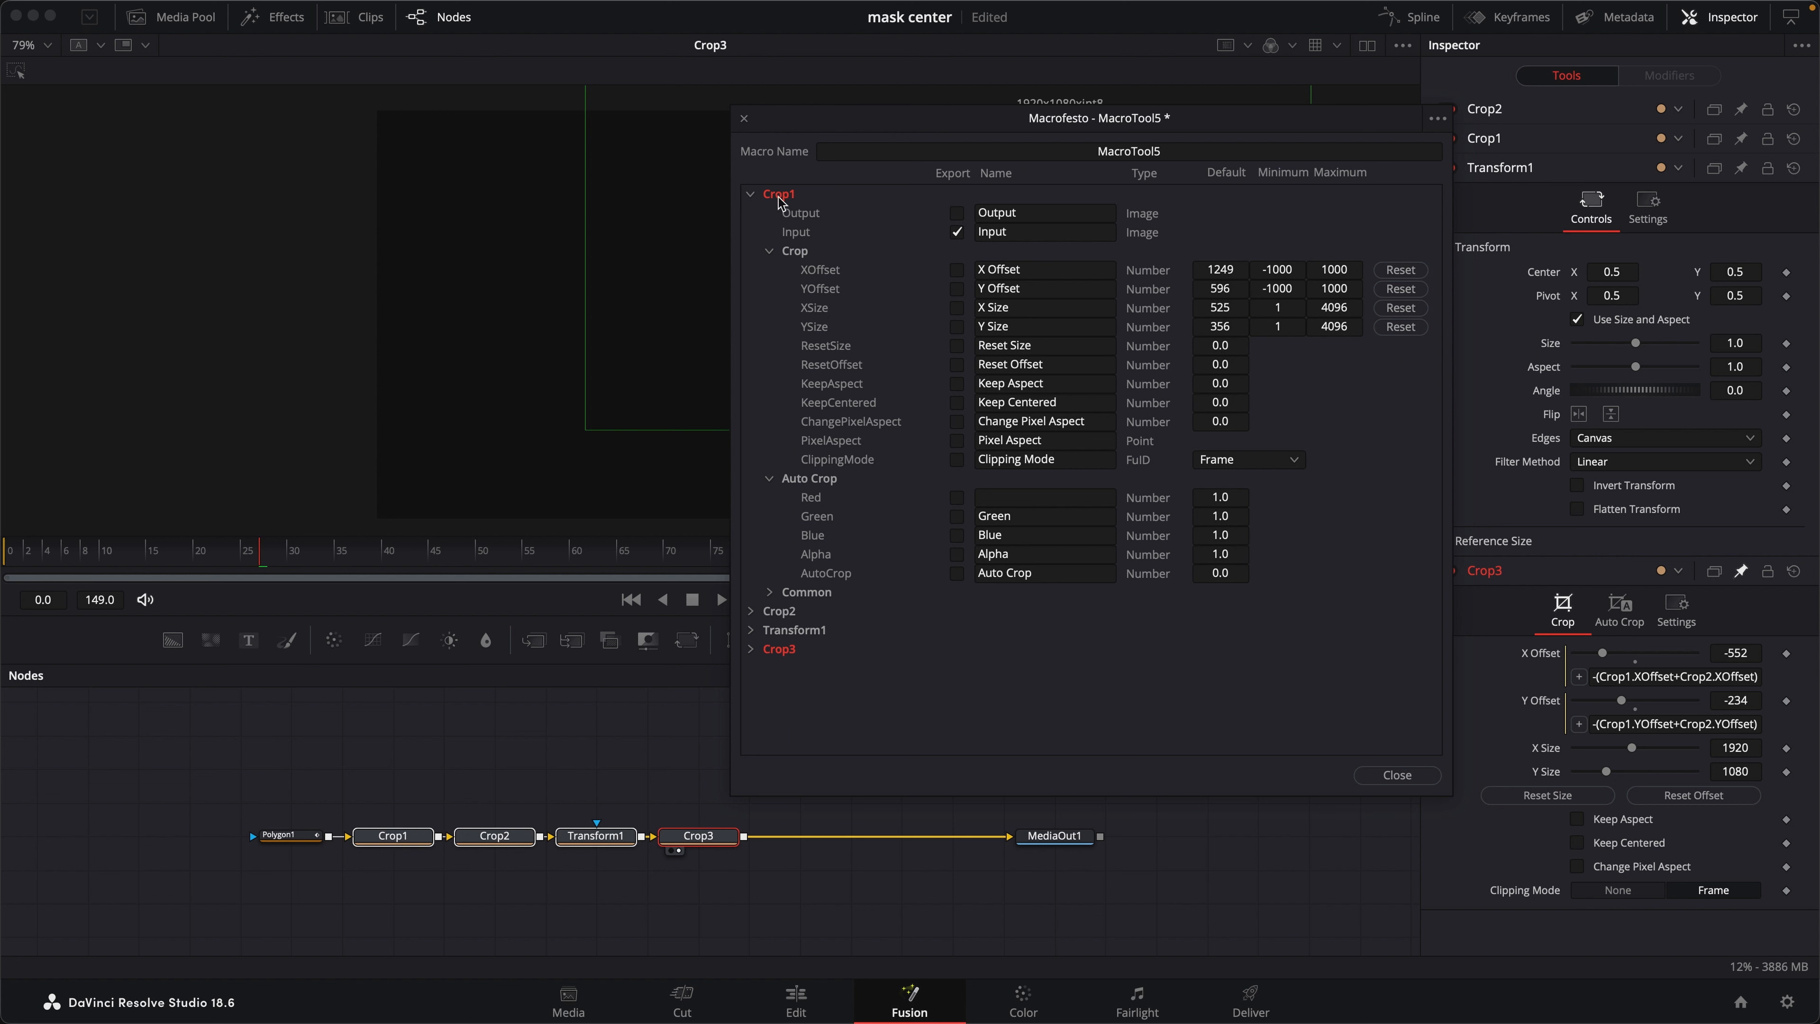
# Step: Export Crop1's Auto Crop, Reset Size and Reset Offset controls in the macro, and set its Clipping Mode default to None
pyautogui.click(957, 574)
pyautogui.click(1282, 466)
pyautogui.click(1280, 509)
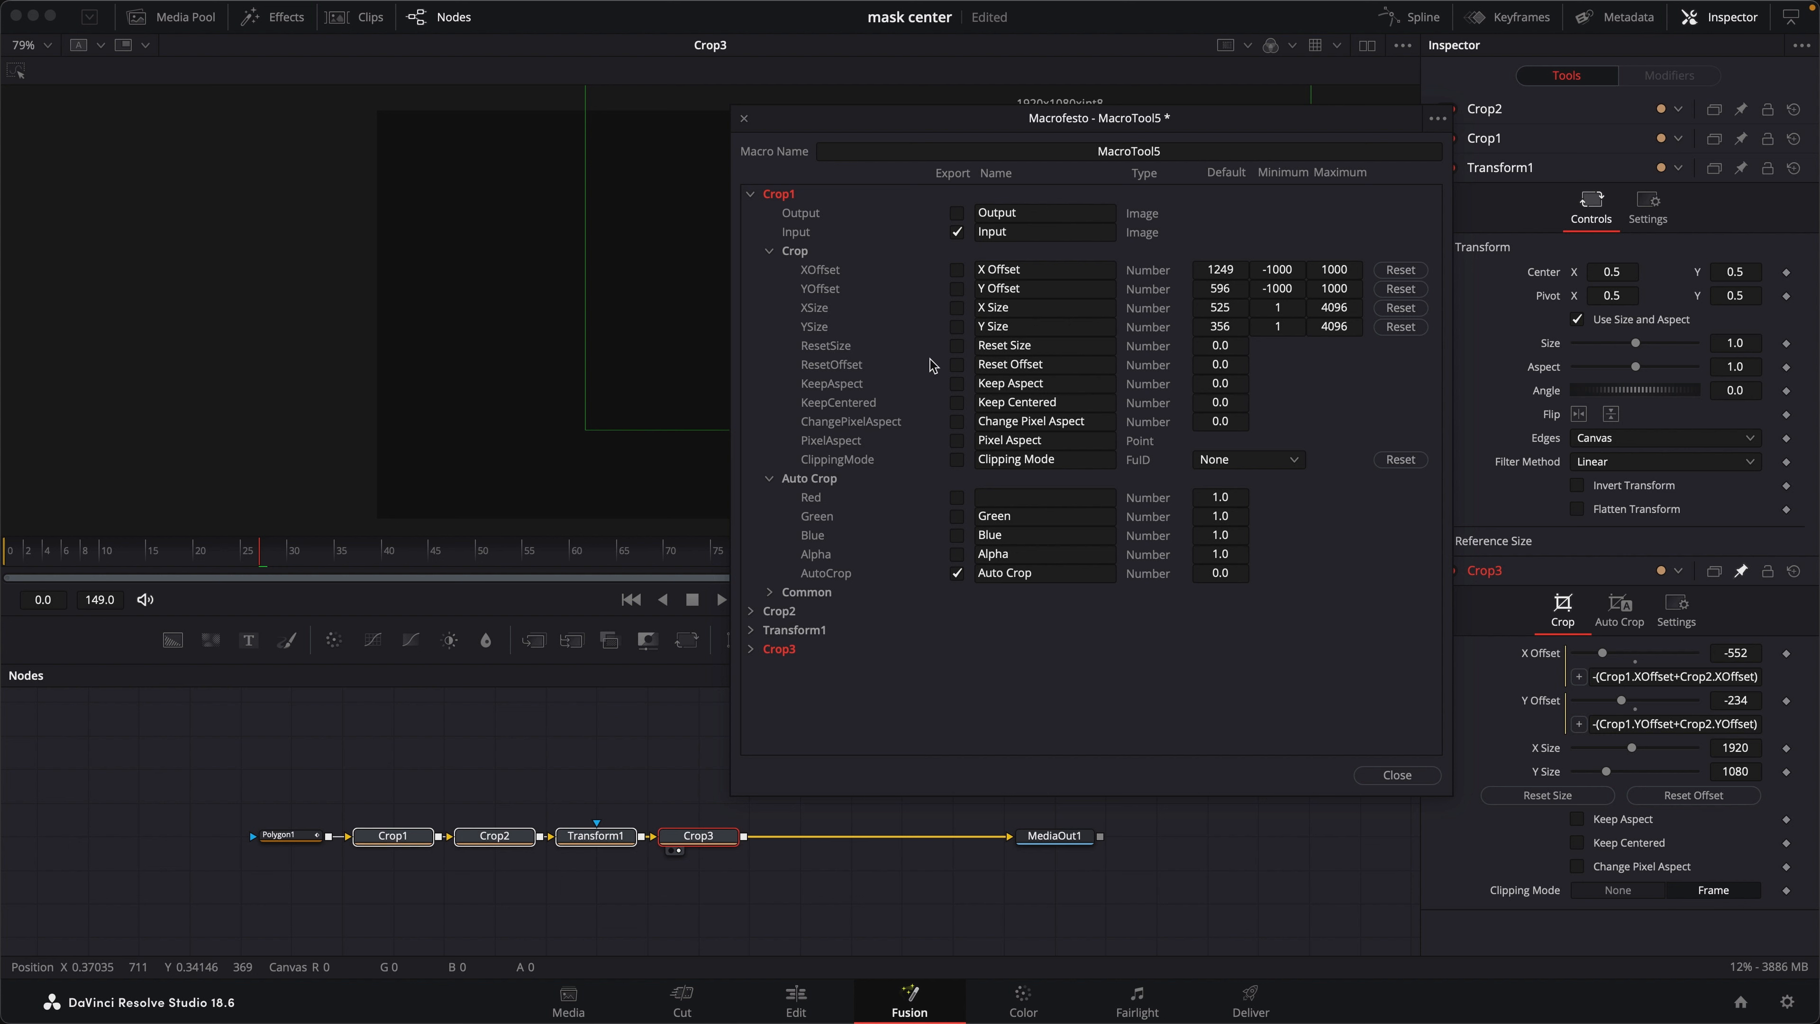
pyautogui.click(957, 345)
pyautogui.click(958, 366)
# Step: Export Crop2's Reset Size and Reset Offset controls in the macro and choose its Clipping Mode default
pyautogui.click(752, 197)
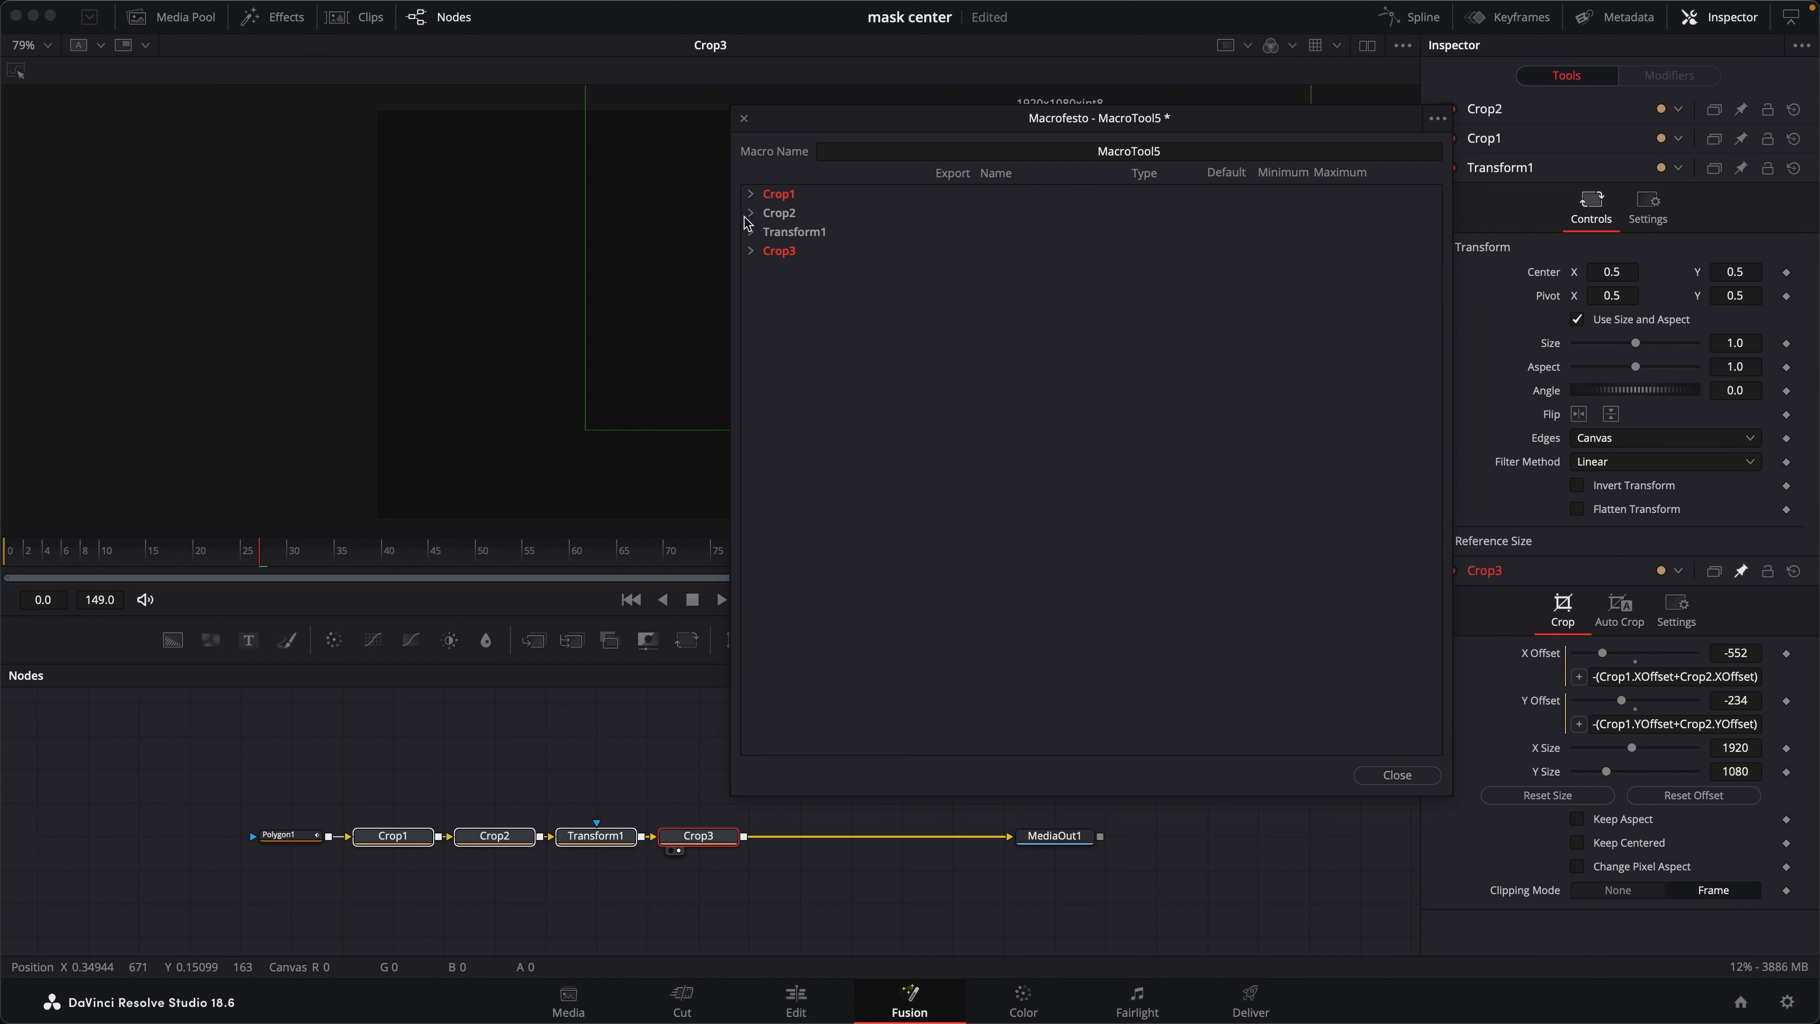
pyautogui.click(750, 213)
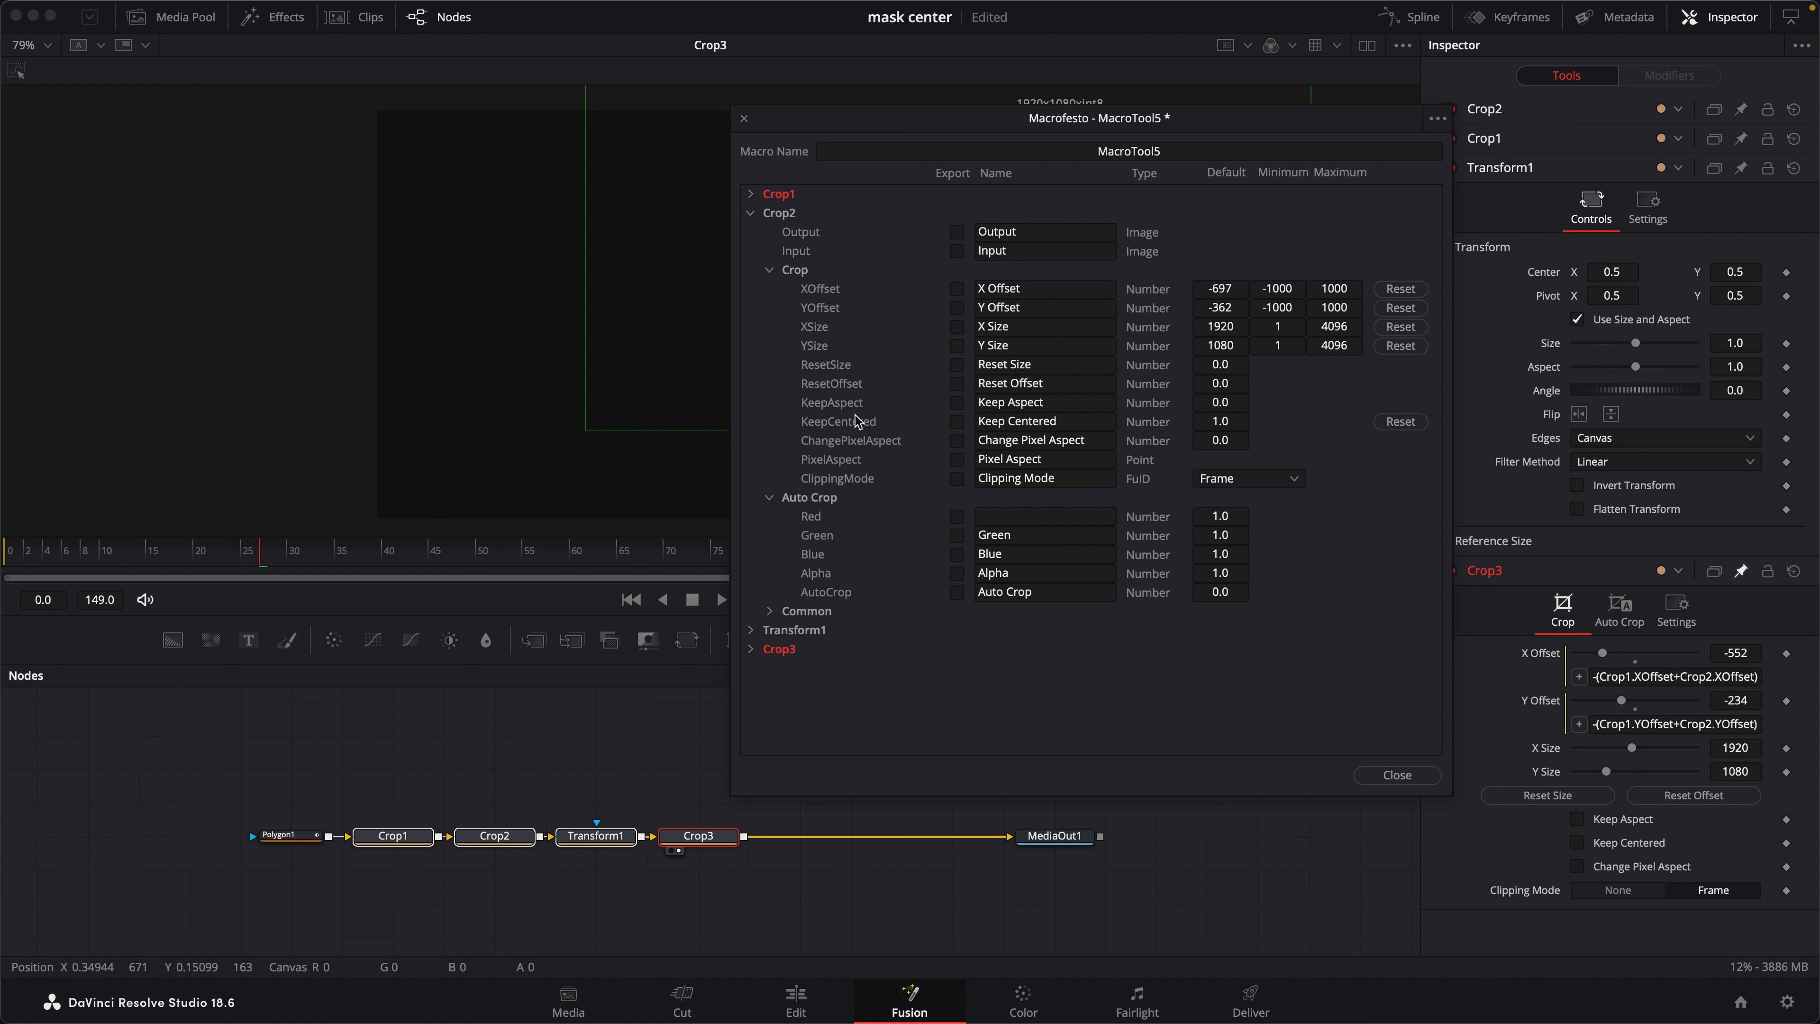
pyautogui.click(1247, 488)
pyautogui.click(1241, 504)
pyautogui.click(957, 365)
pyautogui.click(956, 384)
pyautogui.click(751, 212)
# Step: Export Transform1's Center, Pivot, Size, Angle and Auto Resolution controls in the macro
pyautogui.click(752, 232)
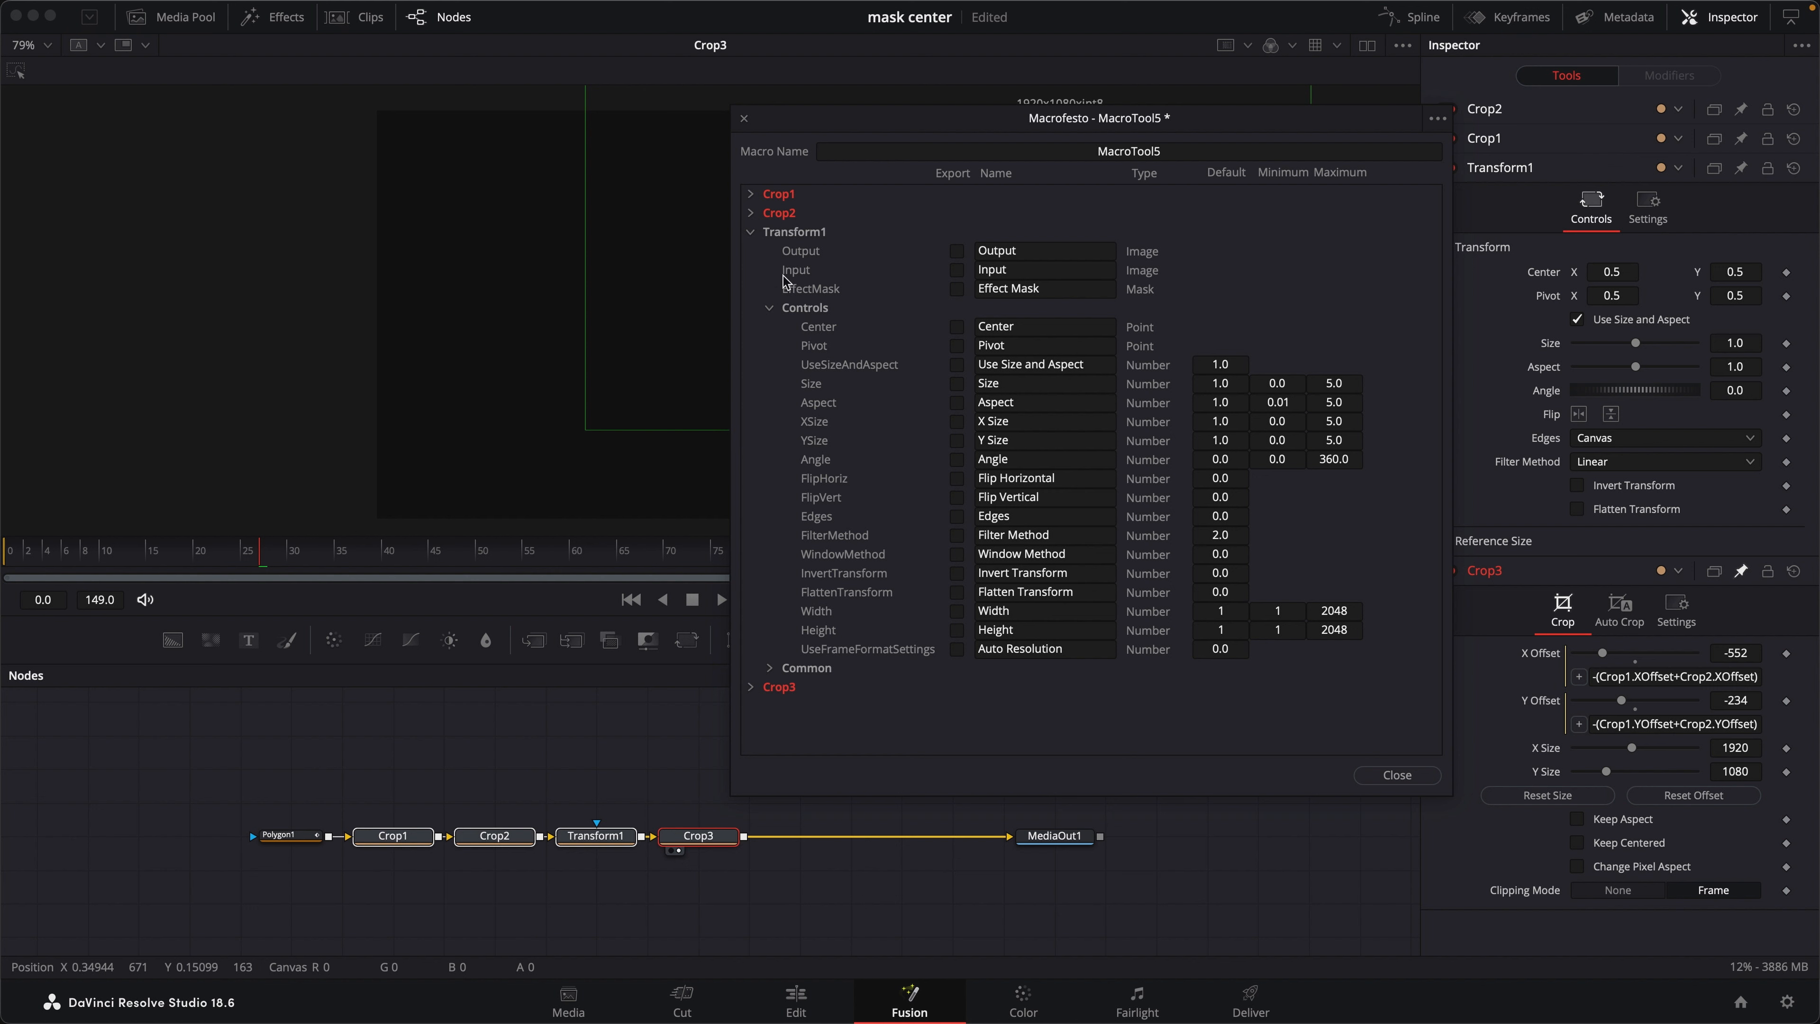
pyautogui.click(958, 328)
pyautogui.click(958, 347)
pyautogui.click(957, 384)
pyautogui.click(958, 460)
pyautogui.click(958, 650)
pyautogui.click(751, 233)
# Step: Export Crop3's Keep Centered, Reset Size and Reset Offset controls, and close the macro editor, saving the changes to MacroTool5
pyautogui.click(752, 251)
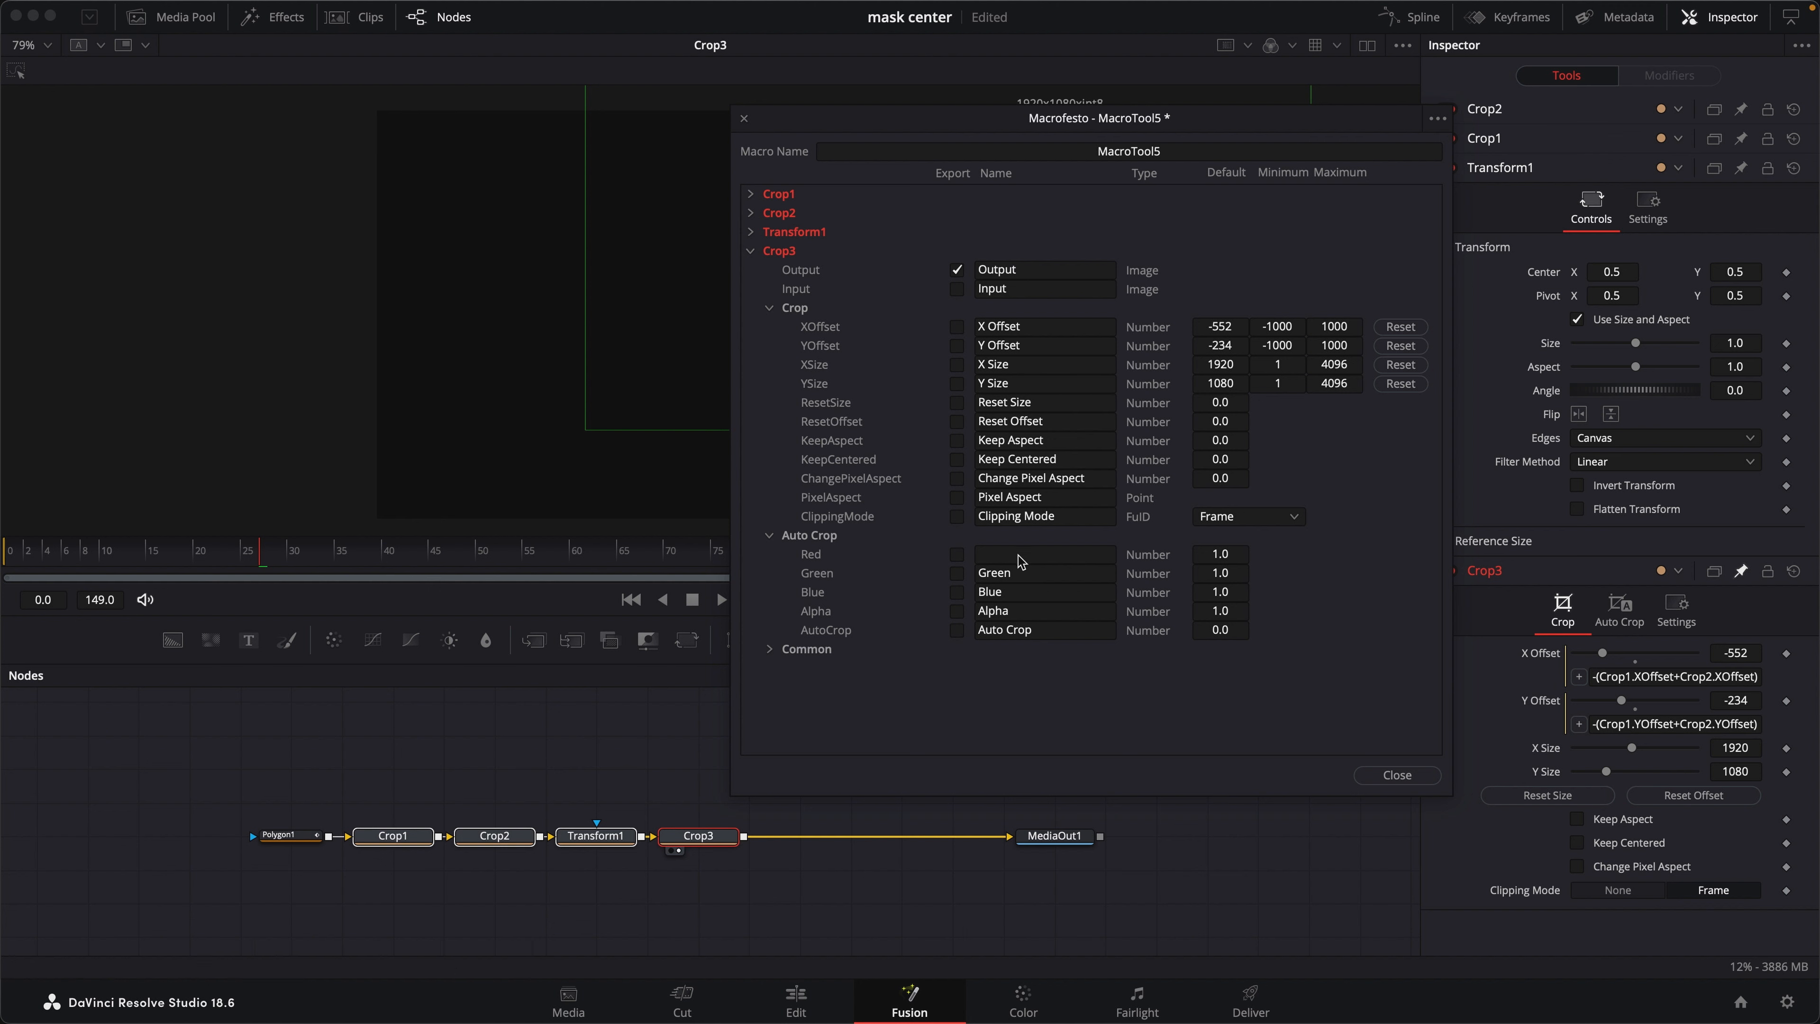
pyautogui.click(957, 461)
pyautogui.click(957, 403)
pyautogui.click(957, 421)
pyautogui.click(1397, 775)
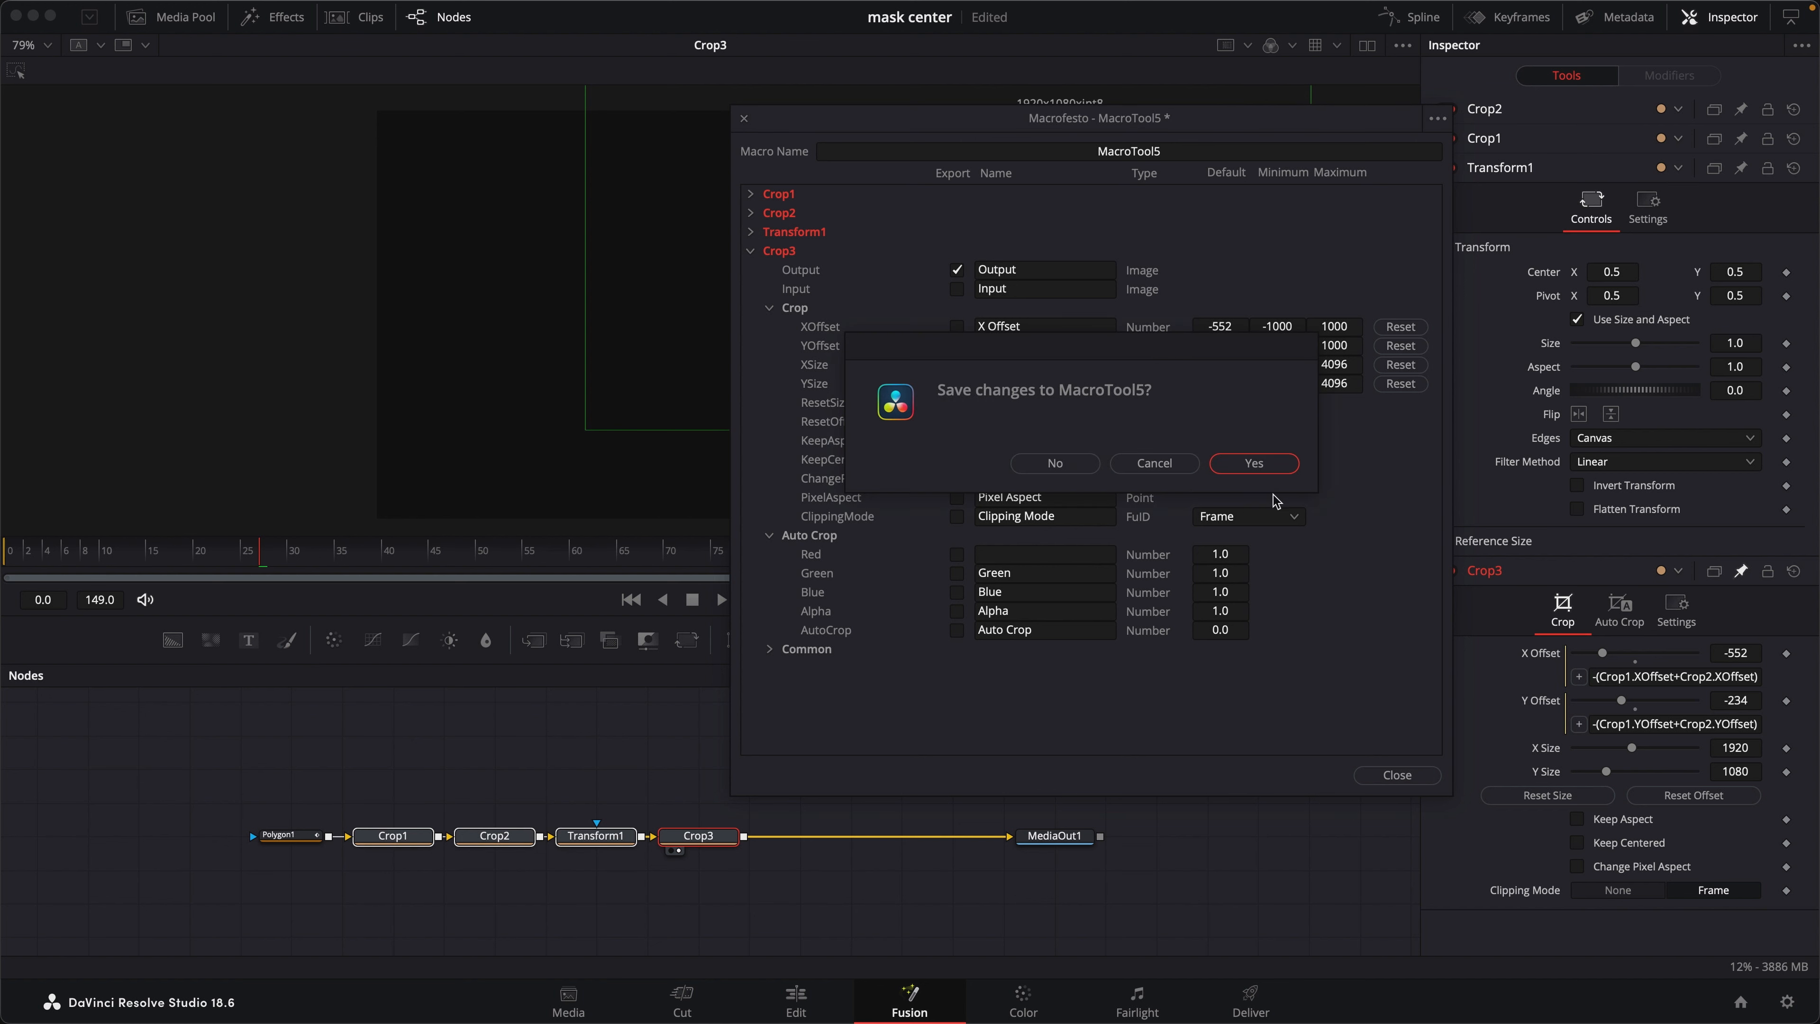
pyautogui.click(1256, 463)
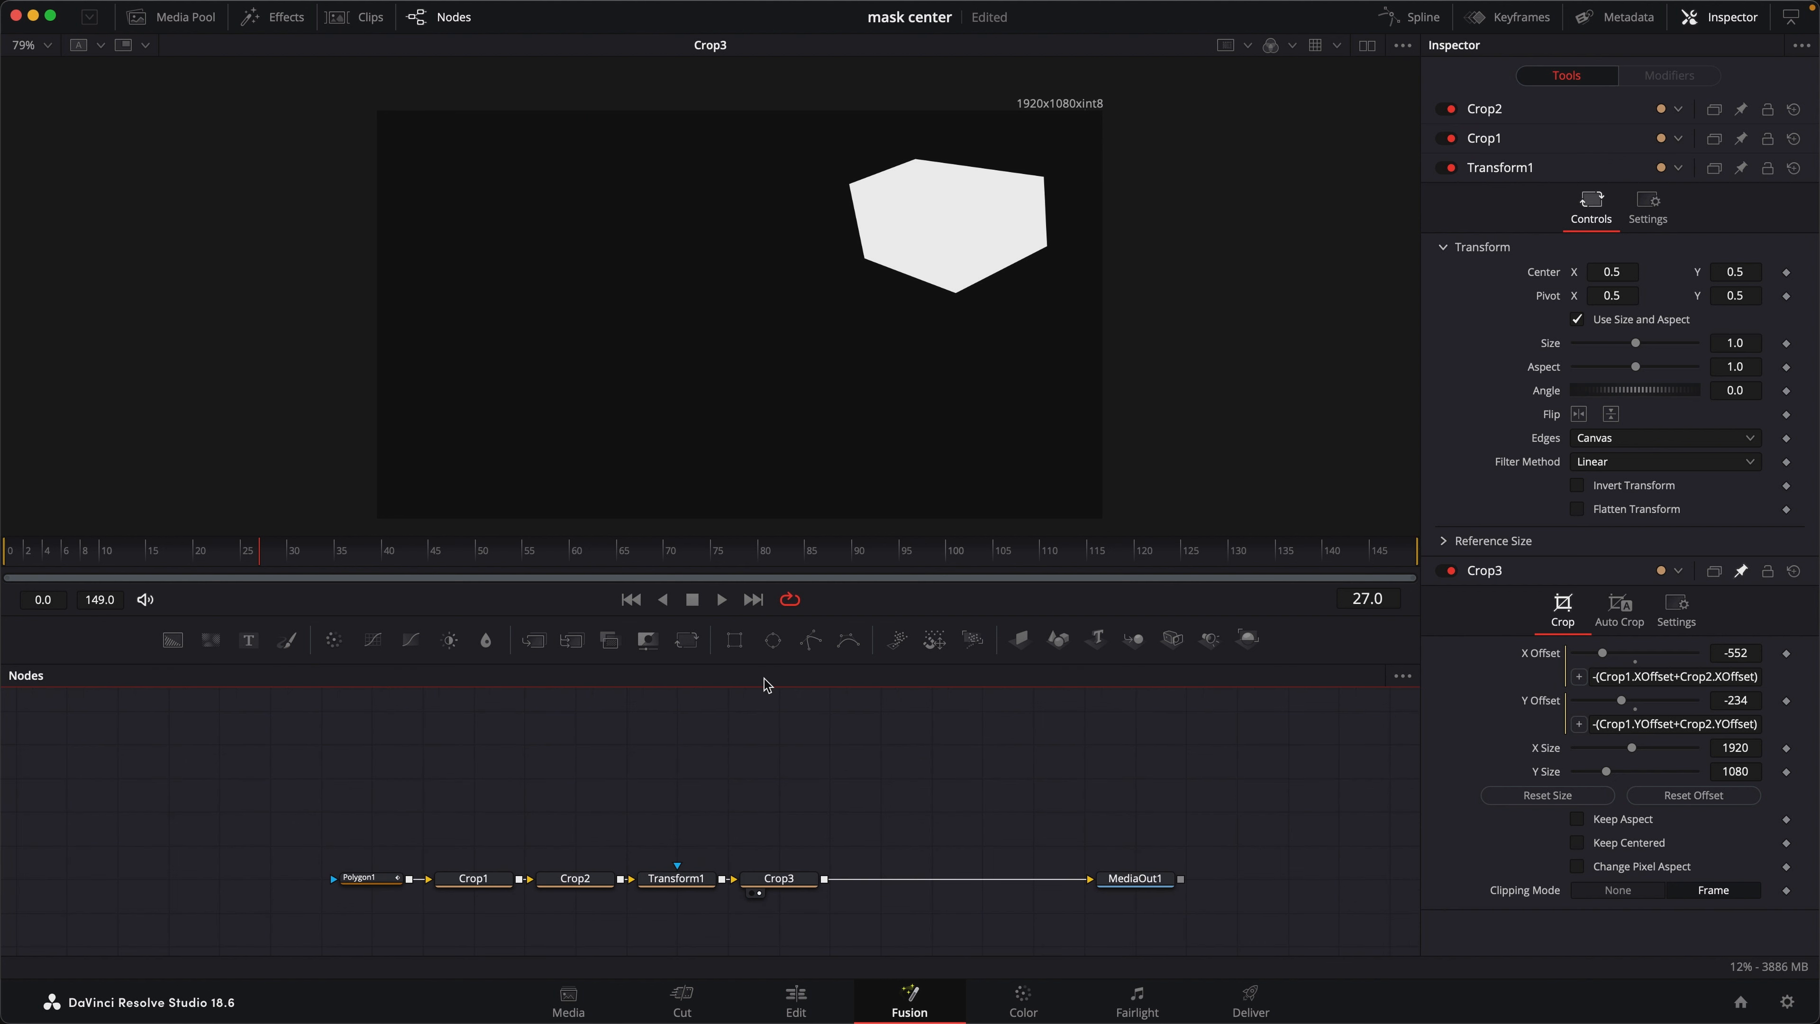
# Step: Add a second Polygon node above the existing chain, draw a closed six-point mask in the frame's lower-left area, and view the node
pyautogui.moveTo(810, 640); pyautogui.dragTo(422, 743)
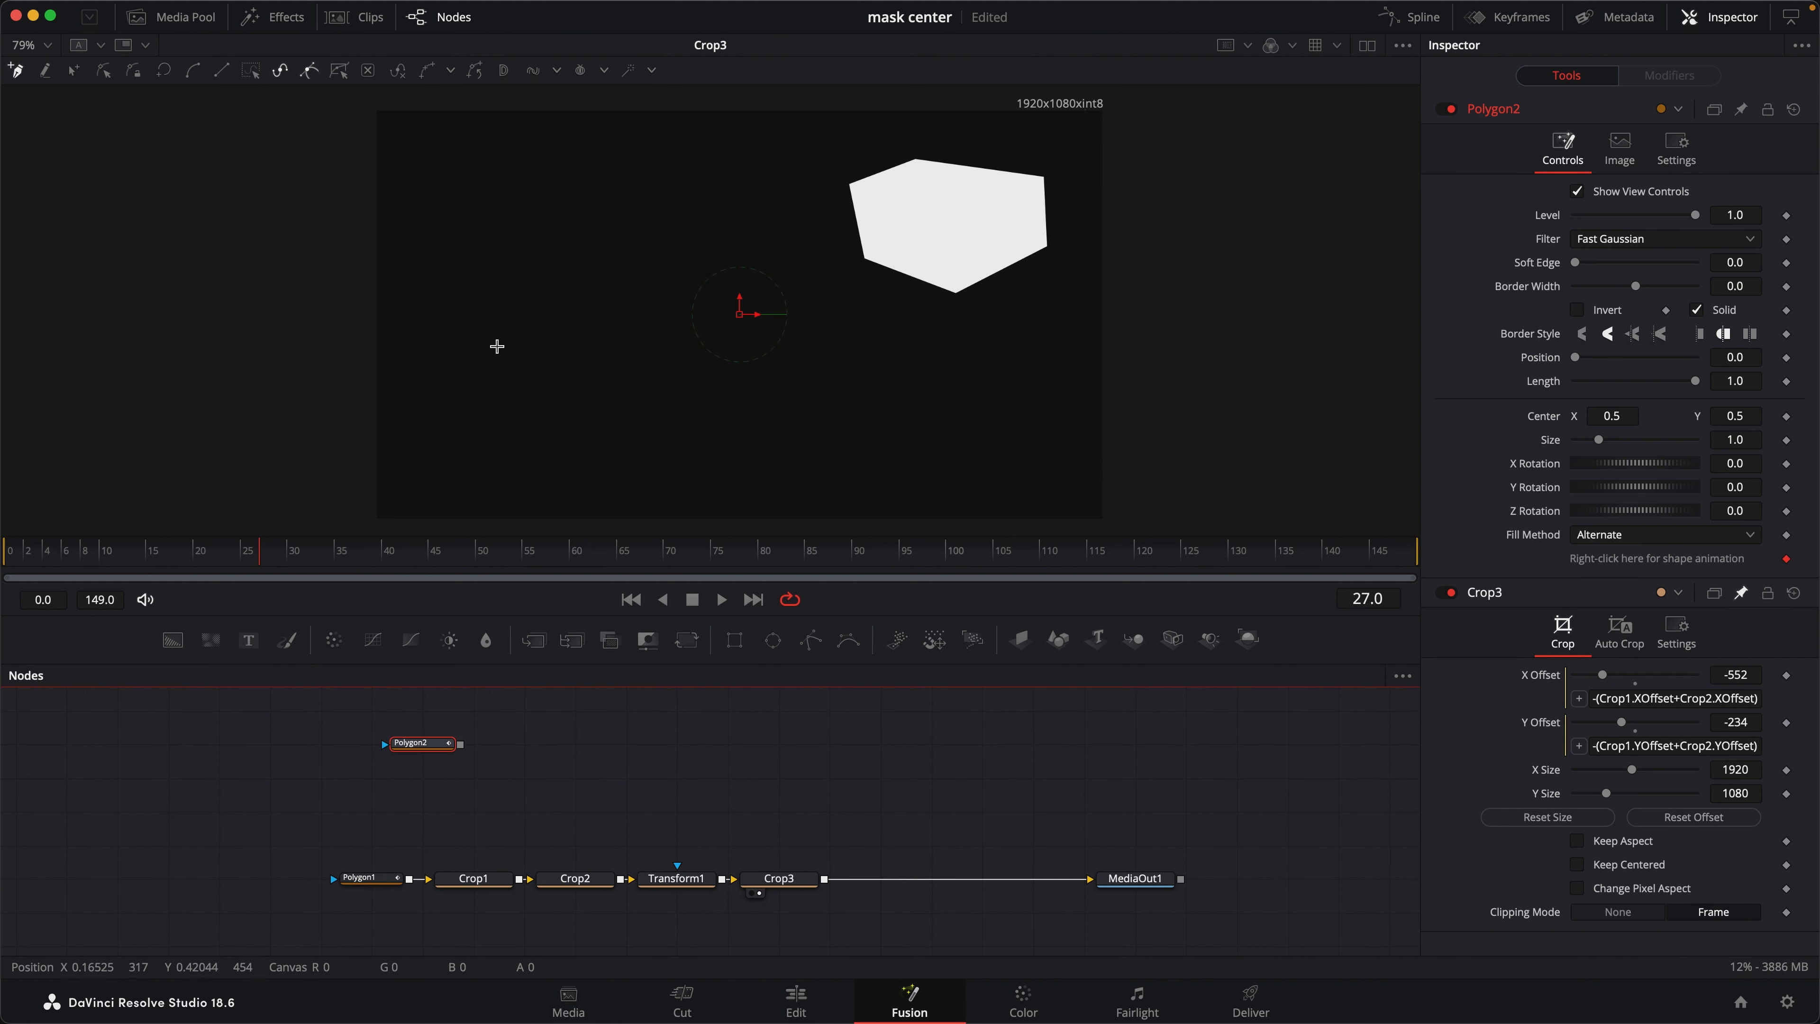
pyautogui.click(452, 317)
pyautogui.click(408, 396)
pyautogui.click(499, 438)
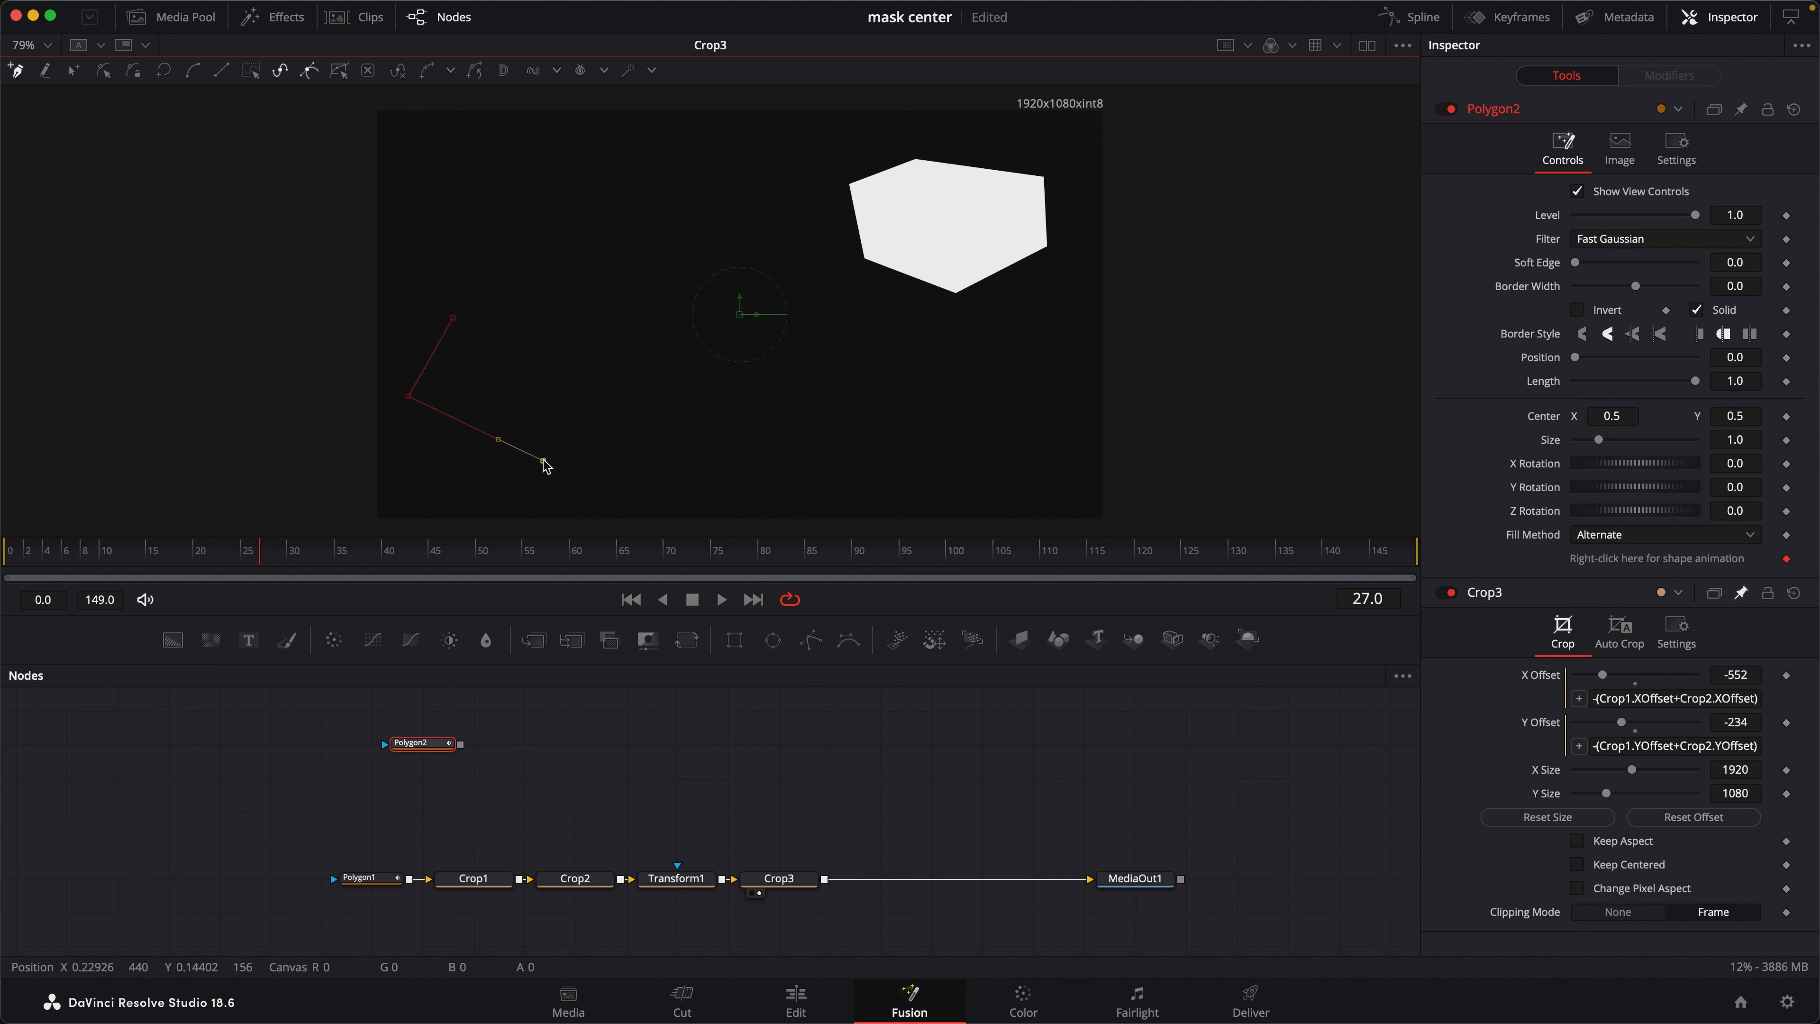
pyautogui.click(543, 460)
pyautogui.click(628, 407)
pyautogui.click(621, 306)
pyautogui.click(496, 273)
pyautogui.click(453, 318)
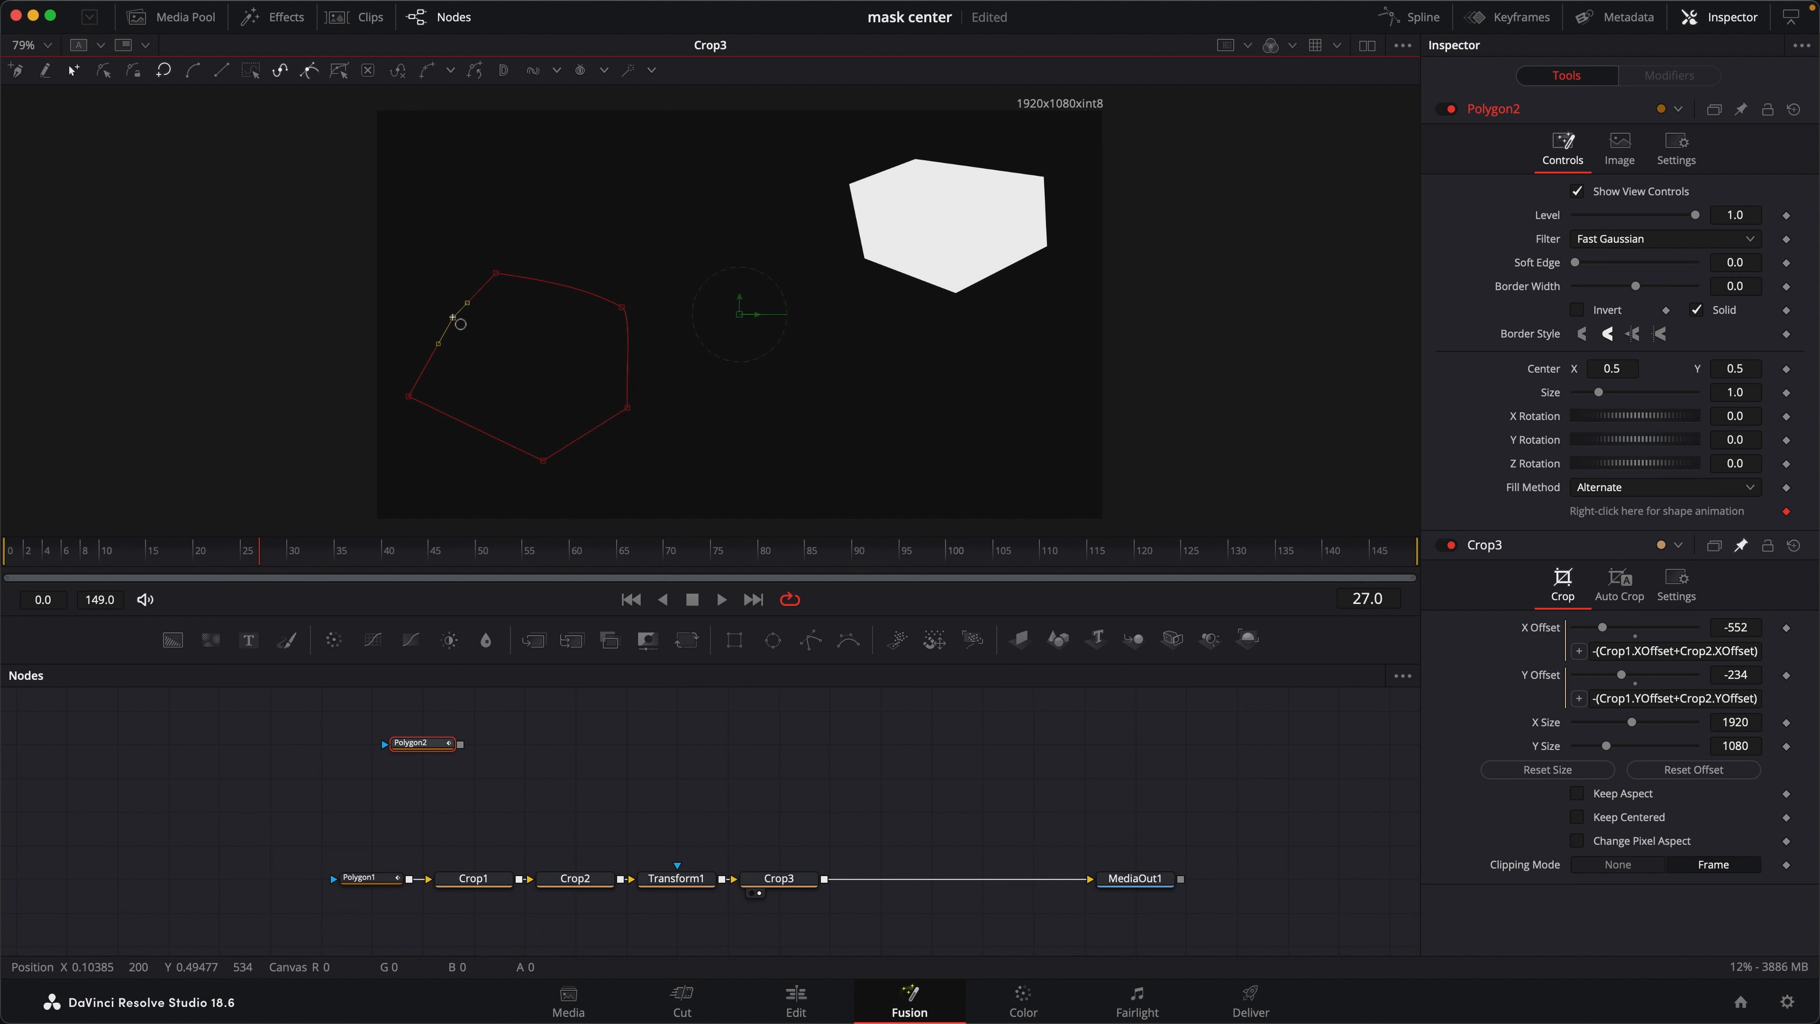
pyautogui.moveTo(431, 740); pyautogui.dragTo(594, 303)
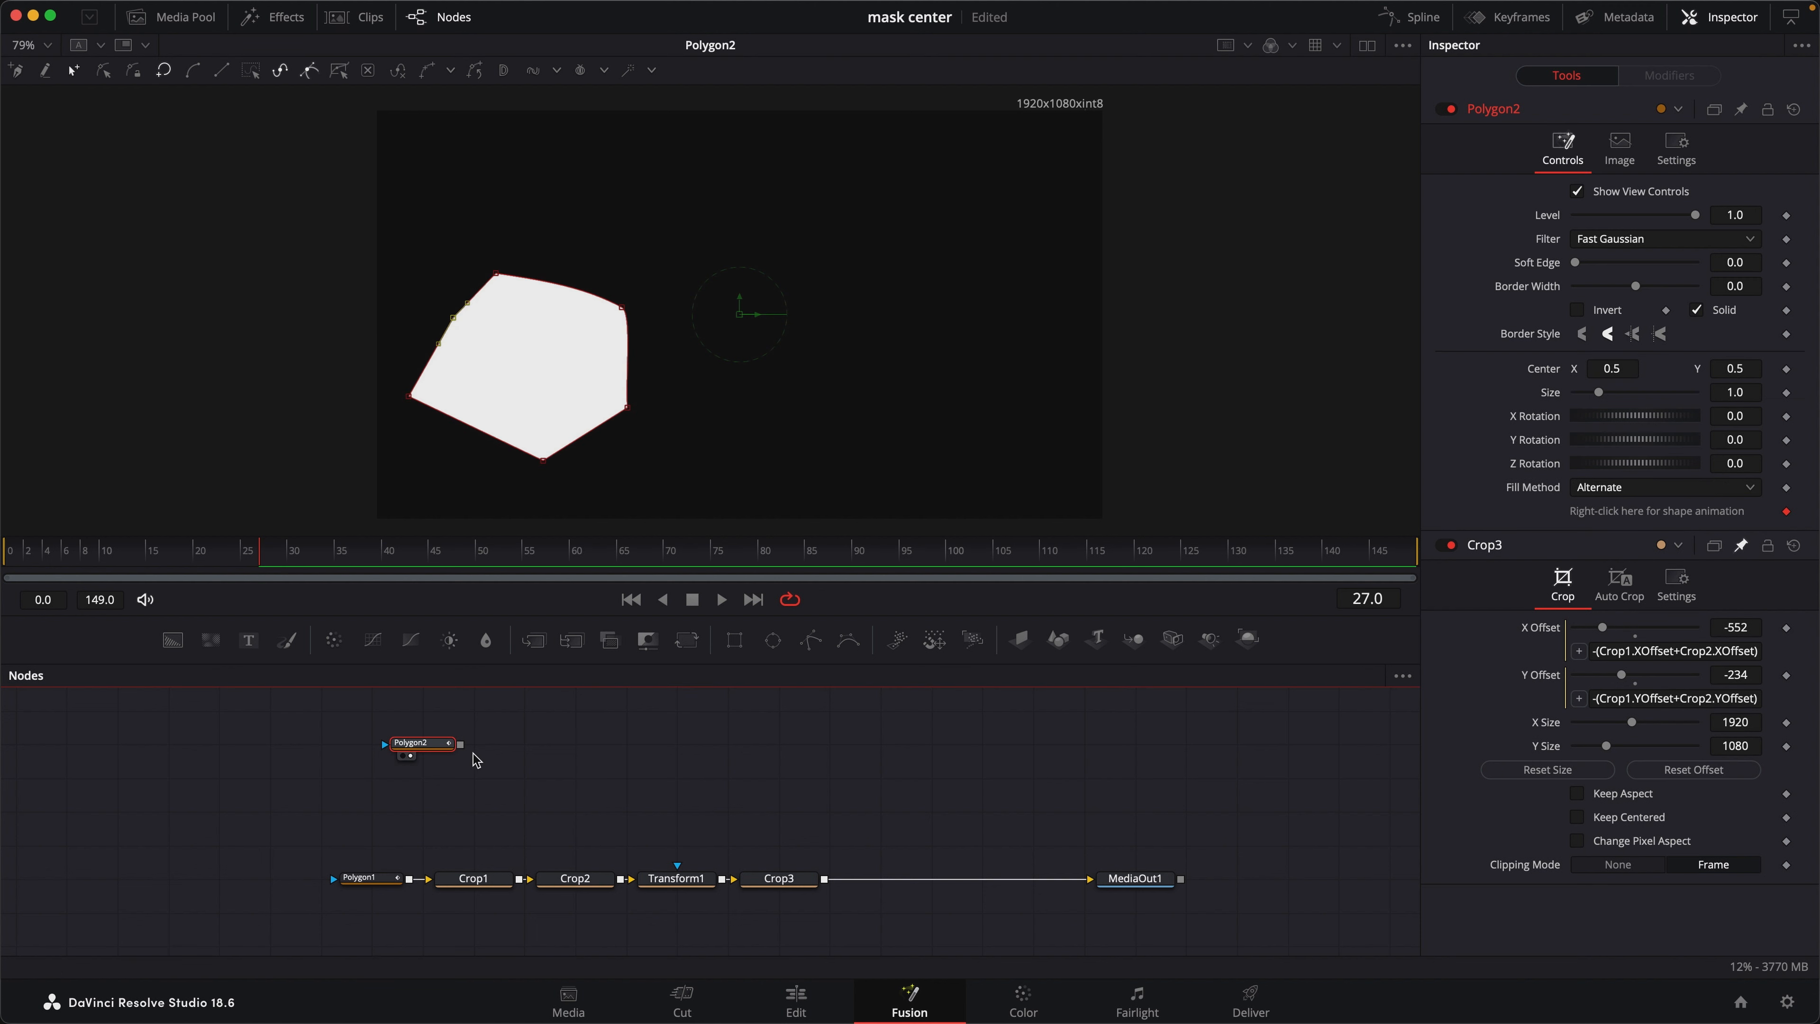
# Step: Insert the MacroTool5 macro after Polygon2
pyautogui.rightClick(441, 746)
pyautogui.moveTo(523, 320)
pyautogui.moveTo(645, 478)
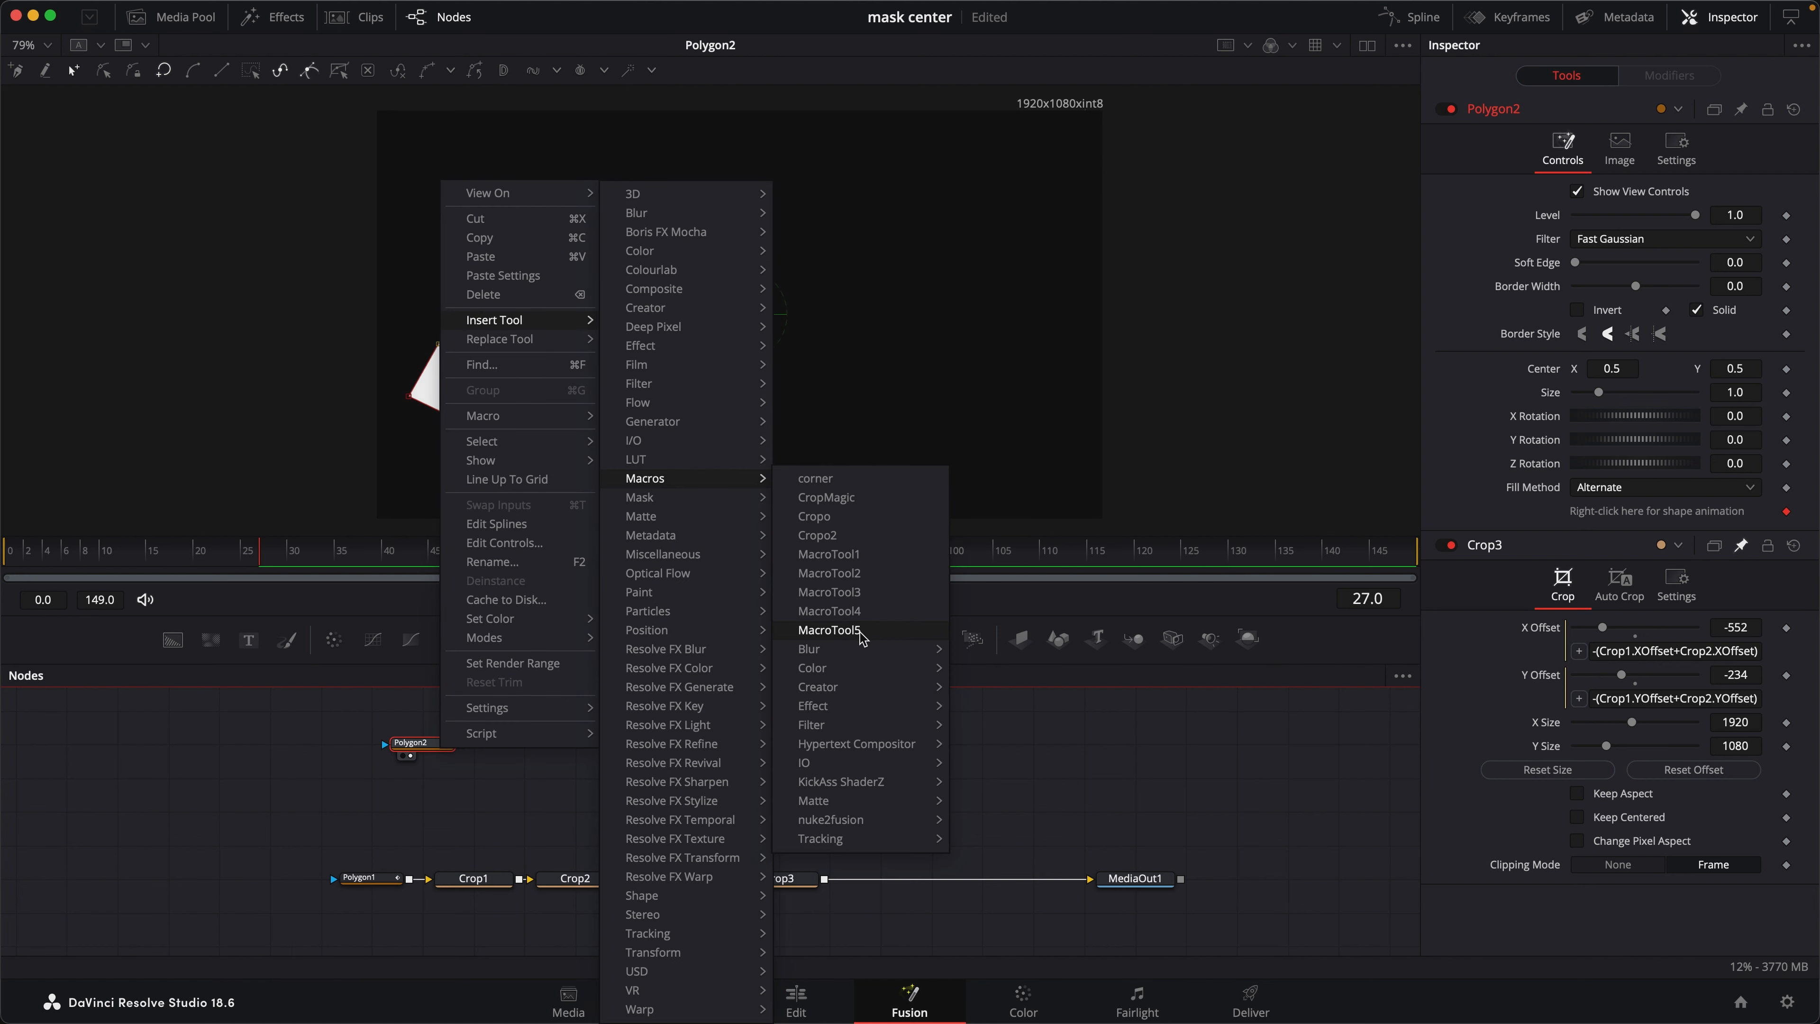
pyautogui.click(832, 630)
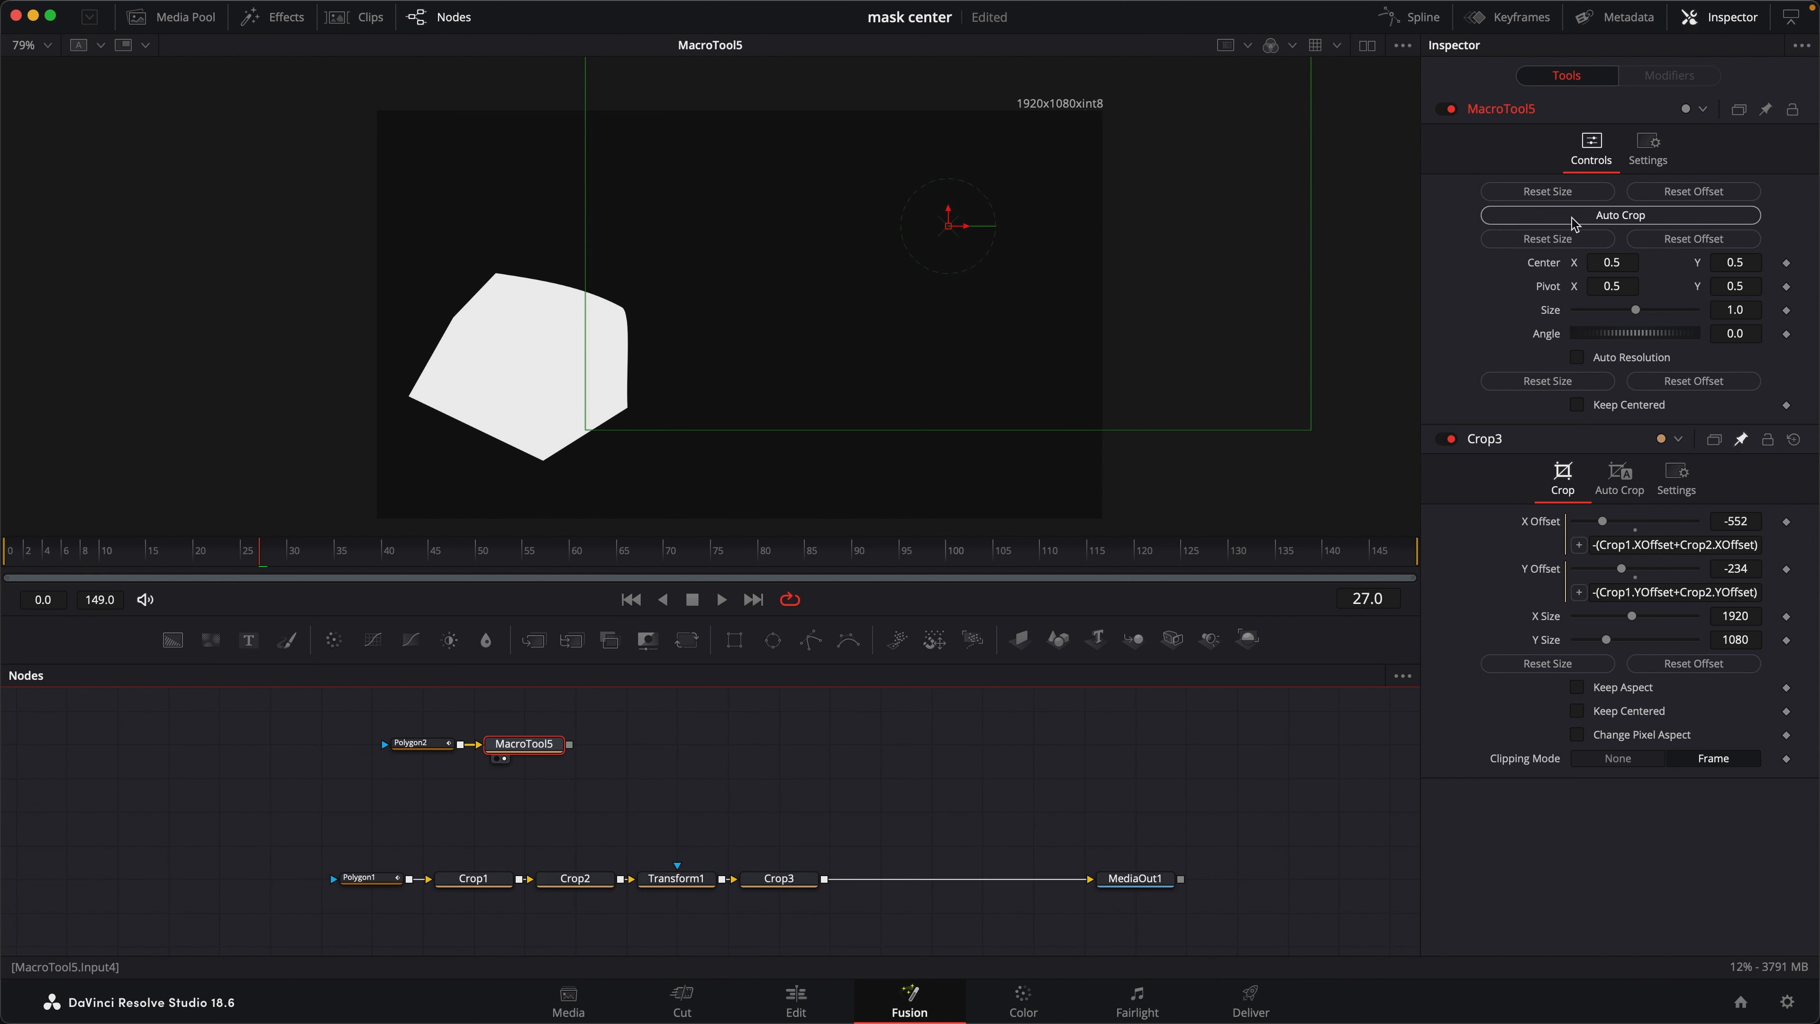
# Step: Reset the first crop's size and offset in MacroTool5 and auto crop it to the new mask
pyautogui.click(1532, 193)
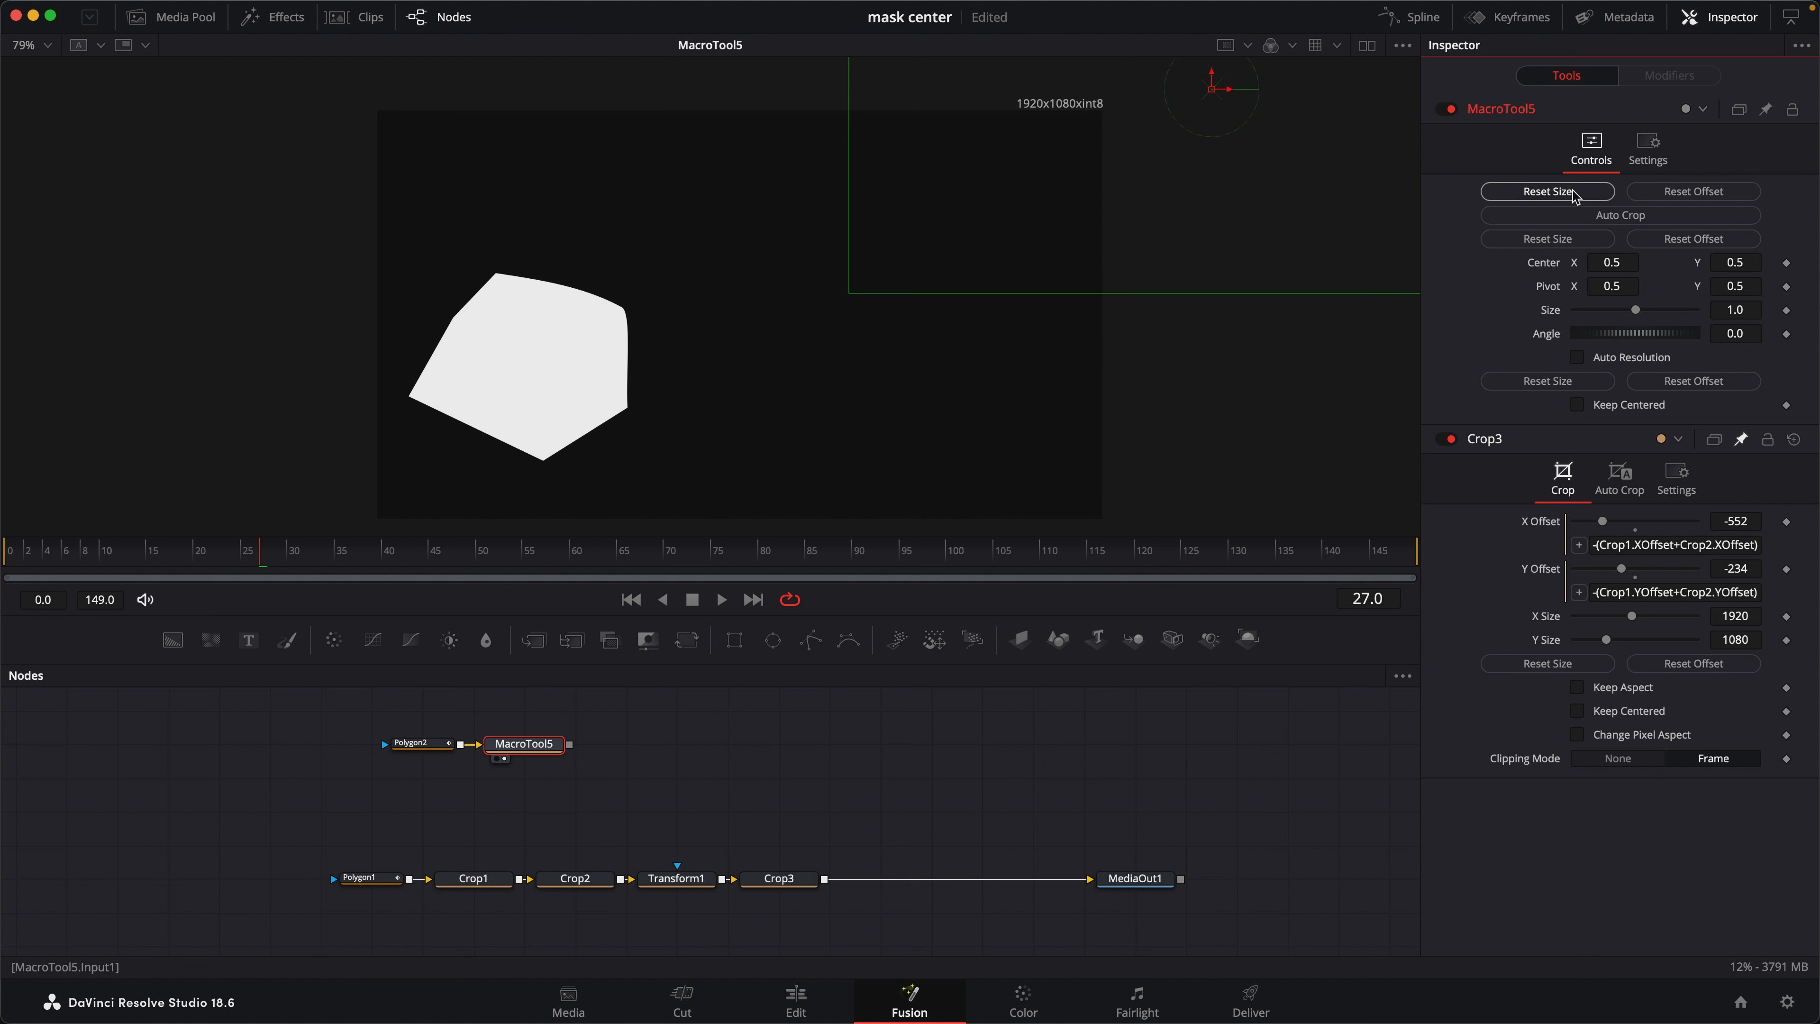
pyautogui.click(1693, 192)
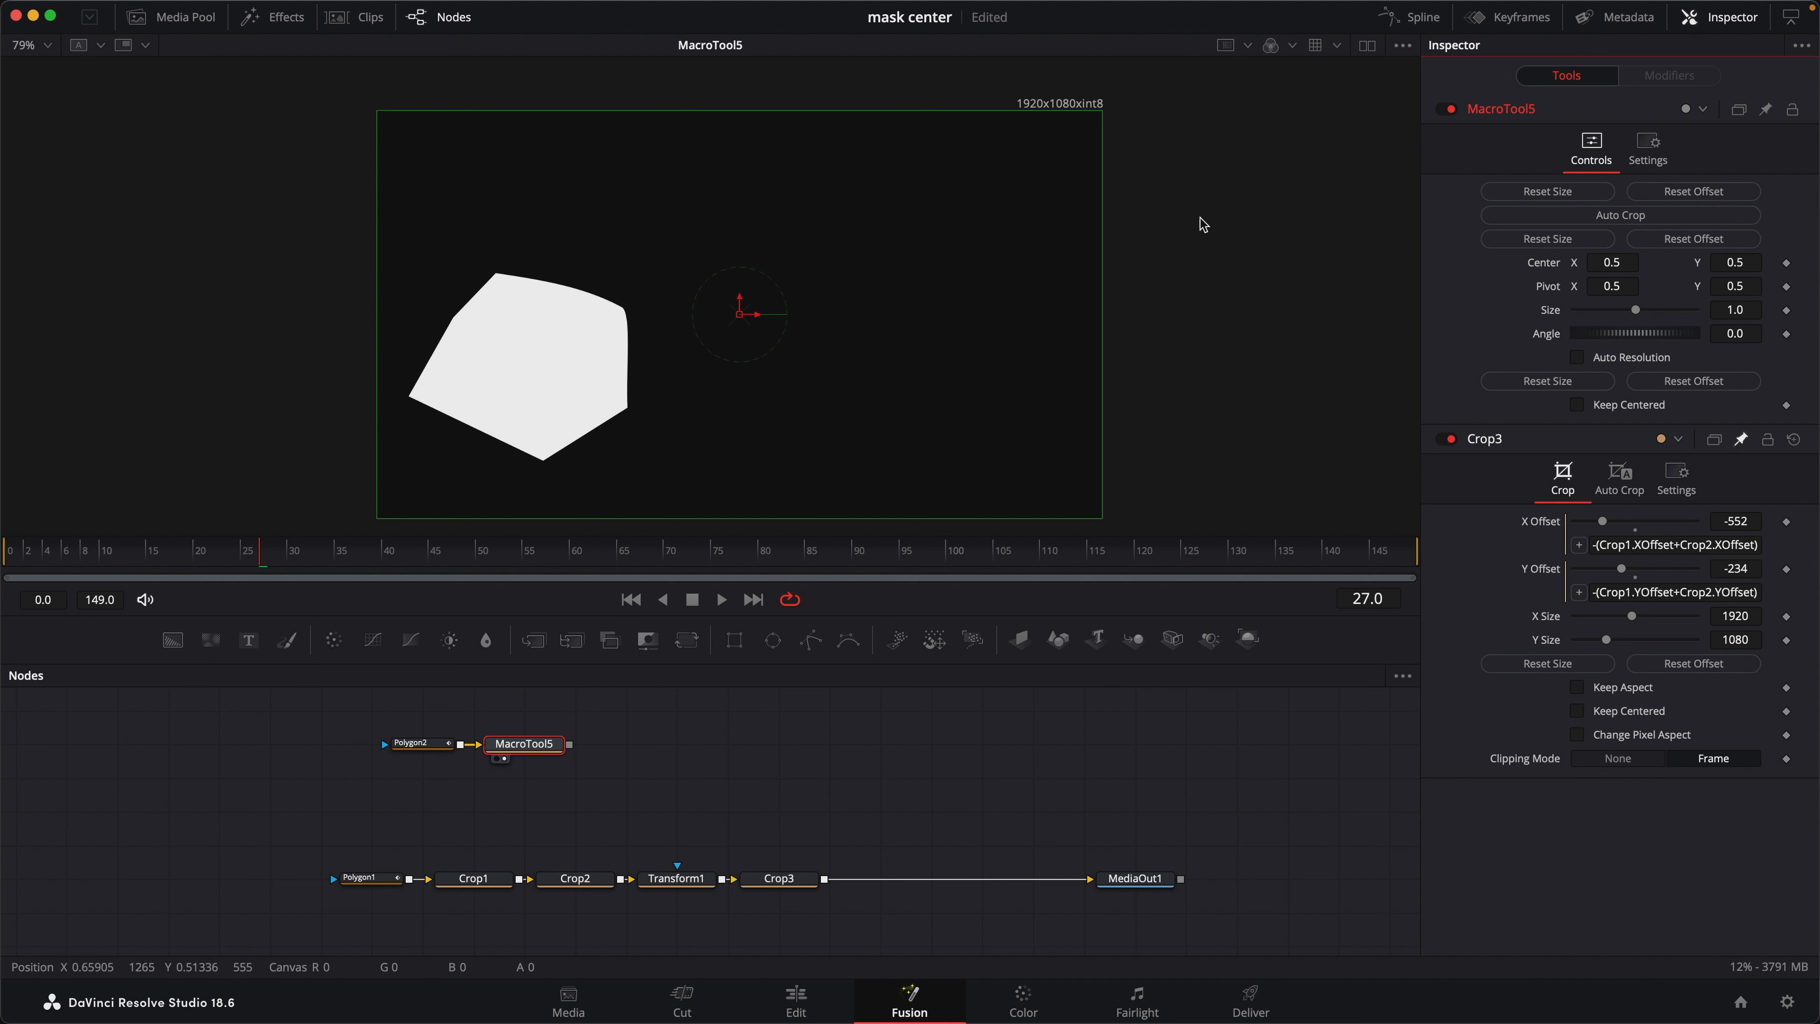
pyautogui.click(1639, 218)
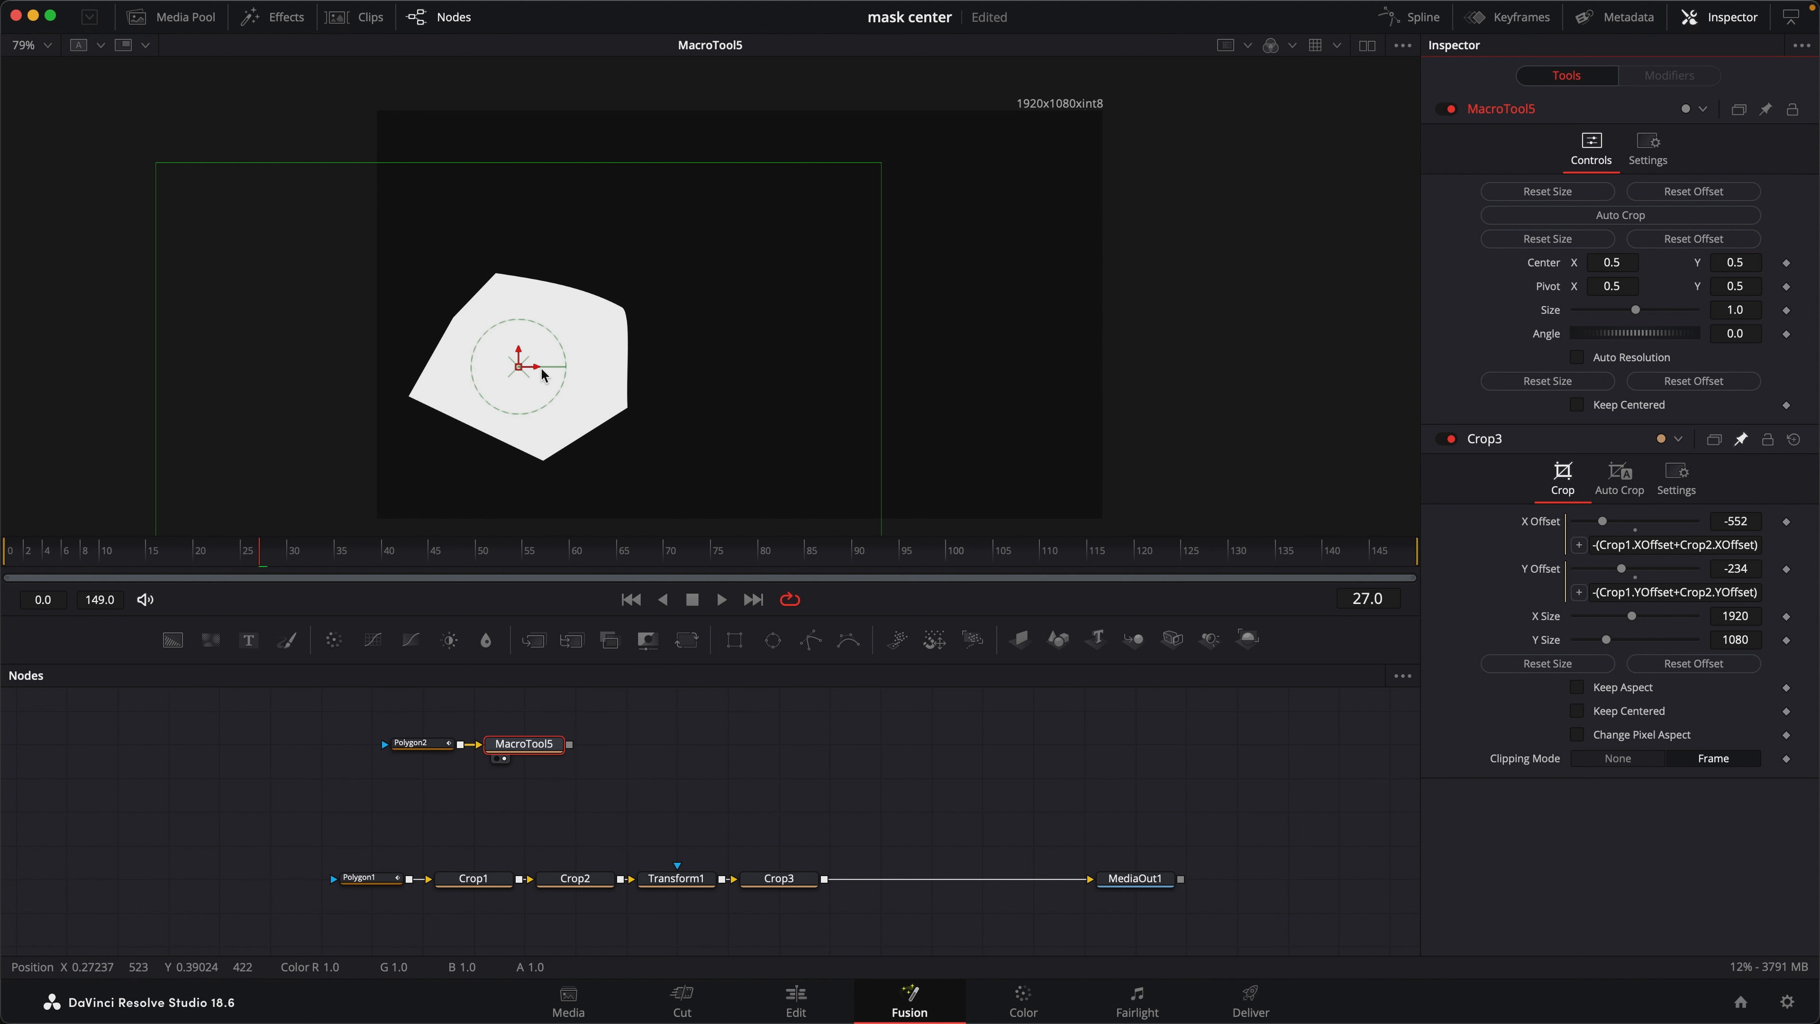
# Step: Test MacroTool5's Keep Centered option on and off against the mask in the viewer, leaving the option on
pyautogui.scroll(-2, 580, 369)
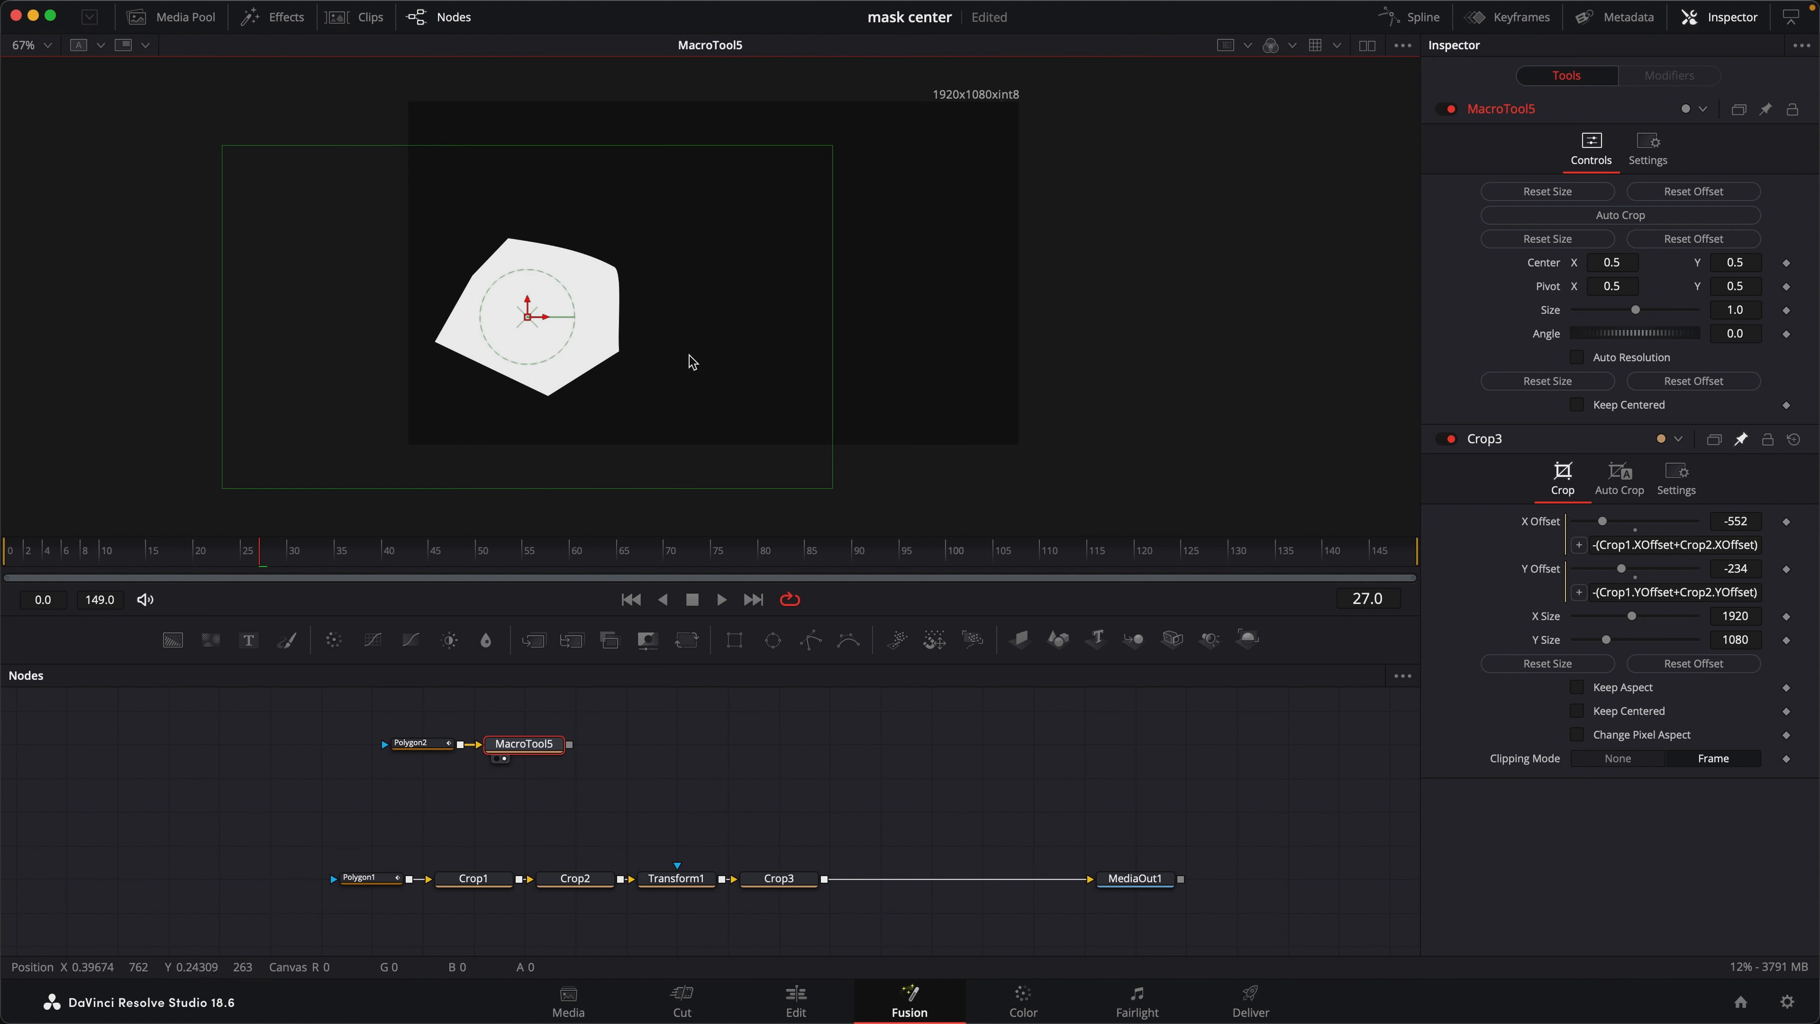
pyautogui.click(1579, 405)
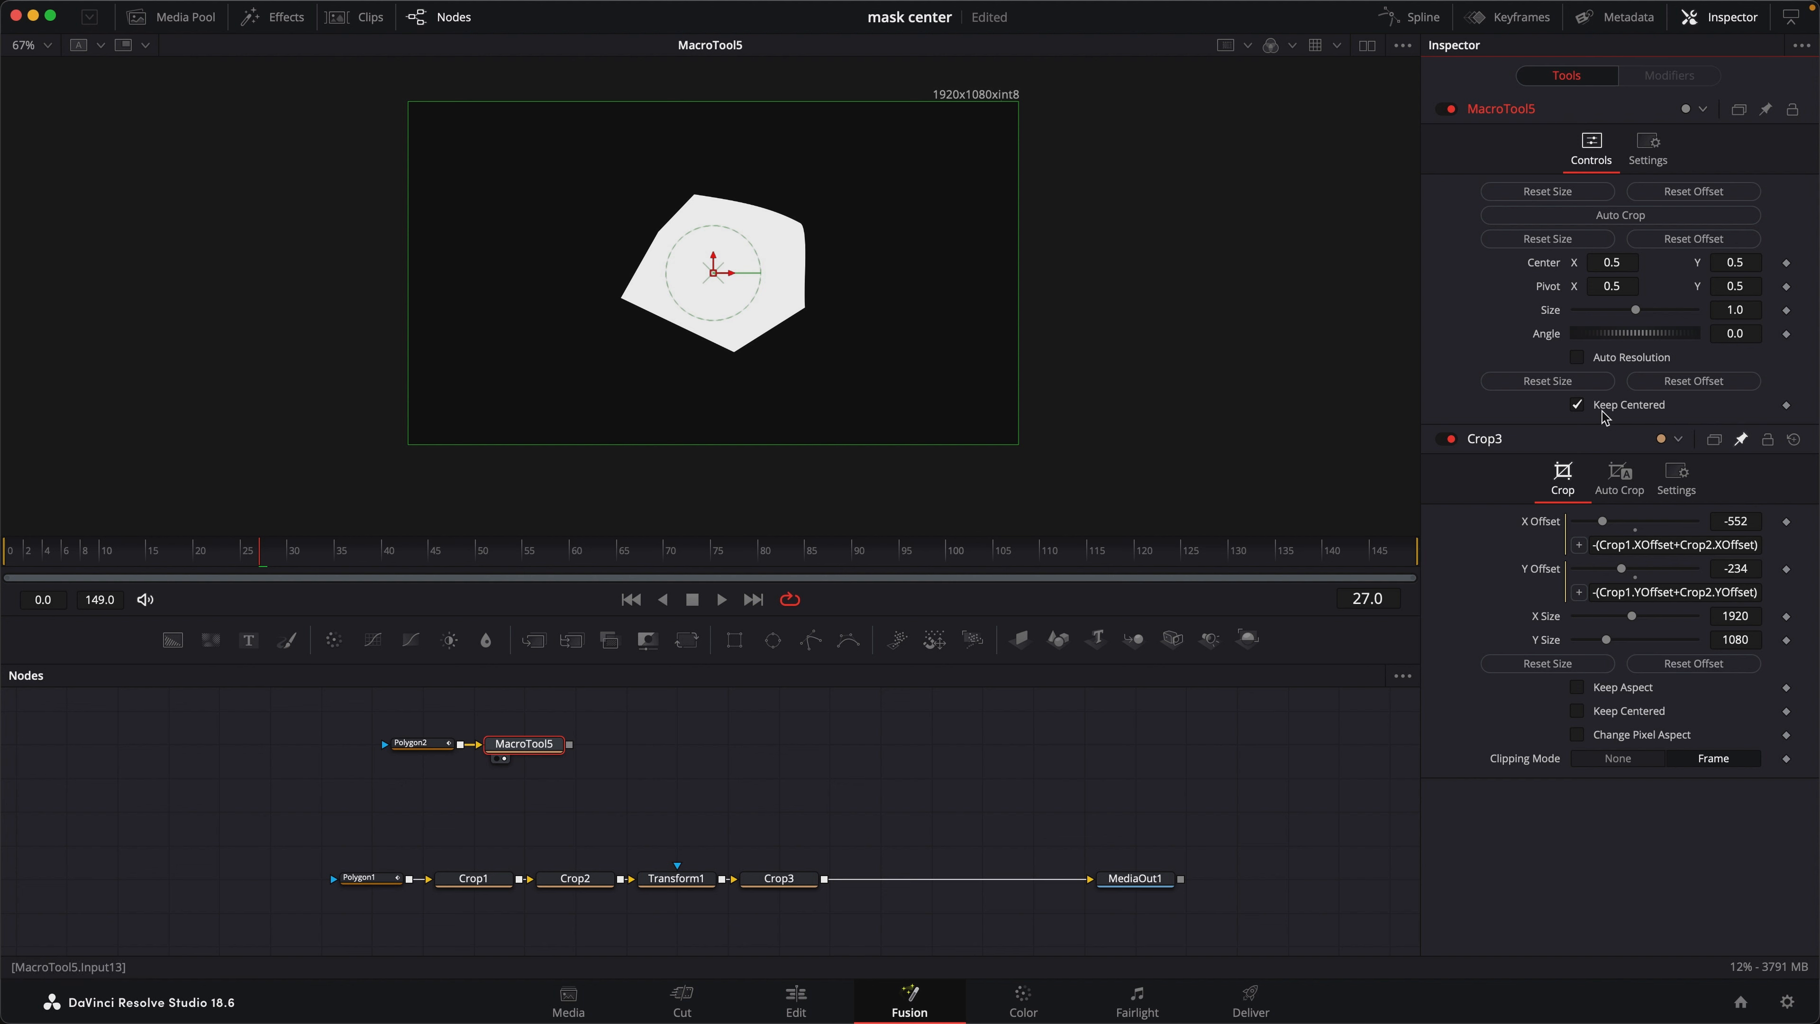
pyautogui.click(1574, 406)
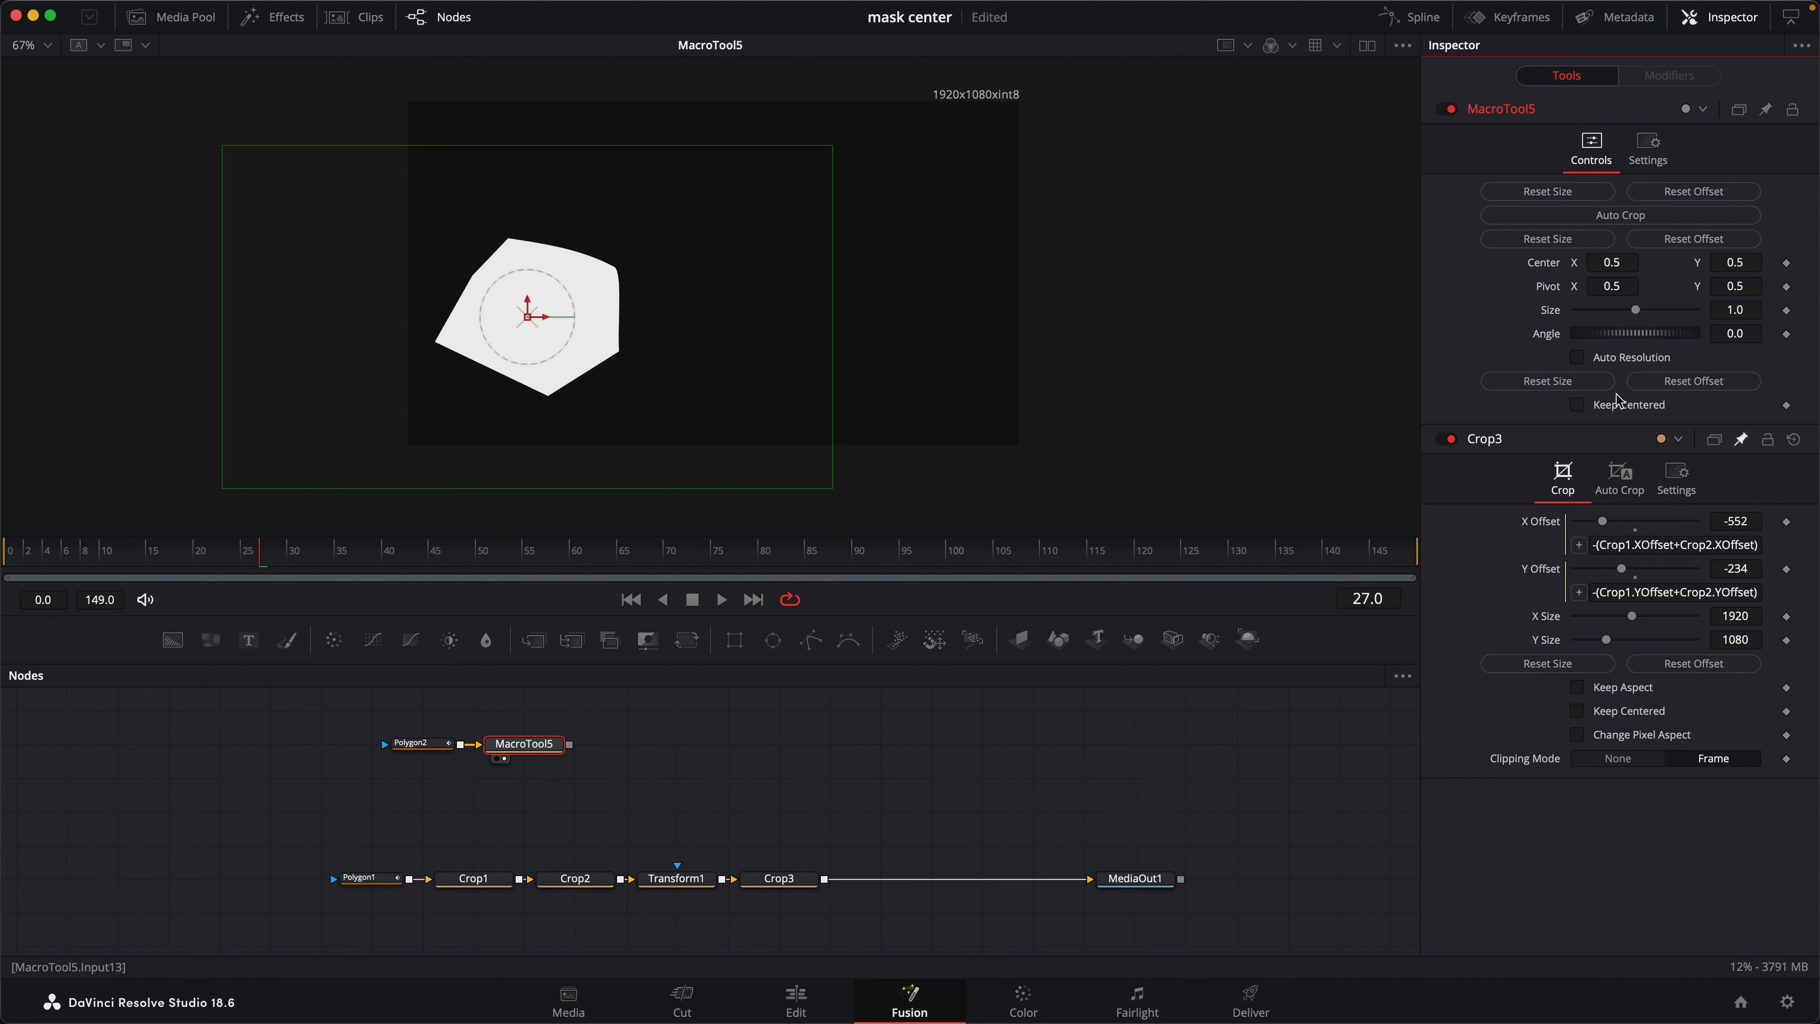
pyautogui.click(1576, 402)
pyautogui.click(1576, 404)
pyautogui.click(1576, 404)
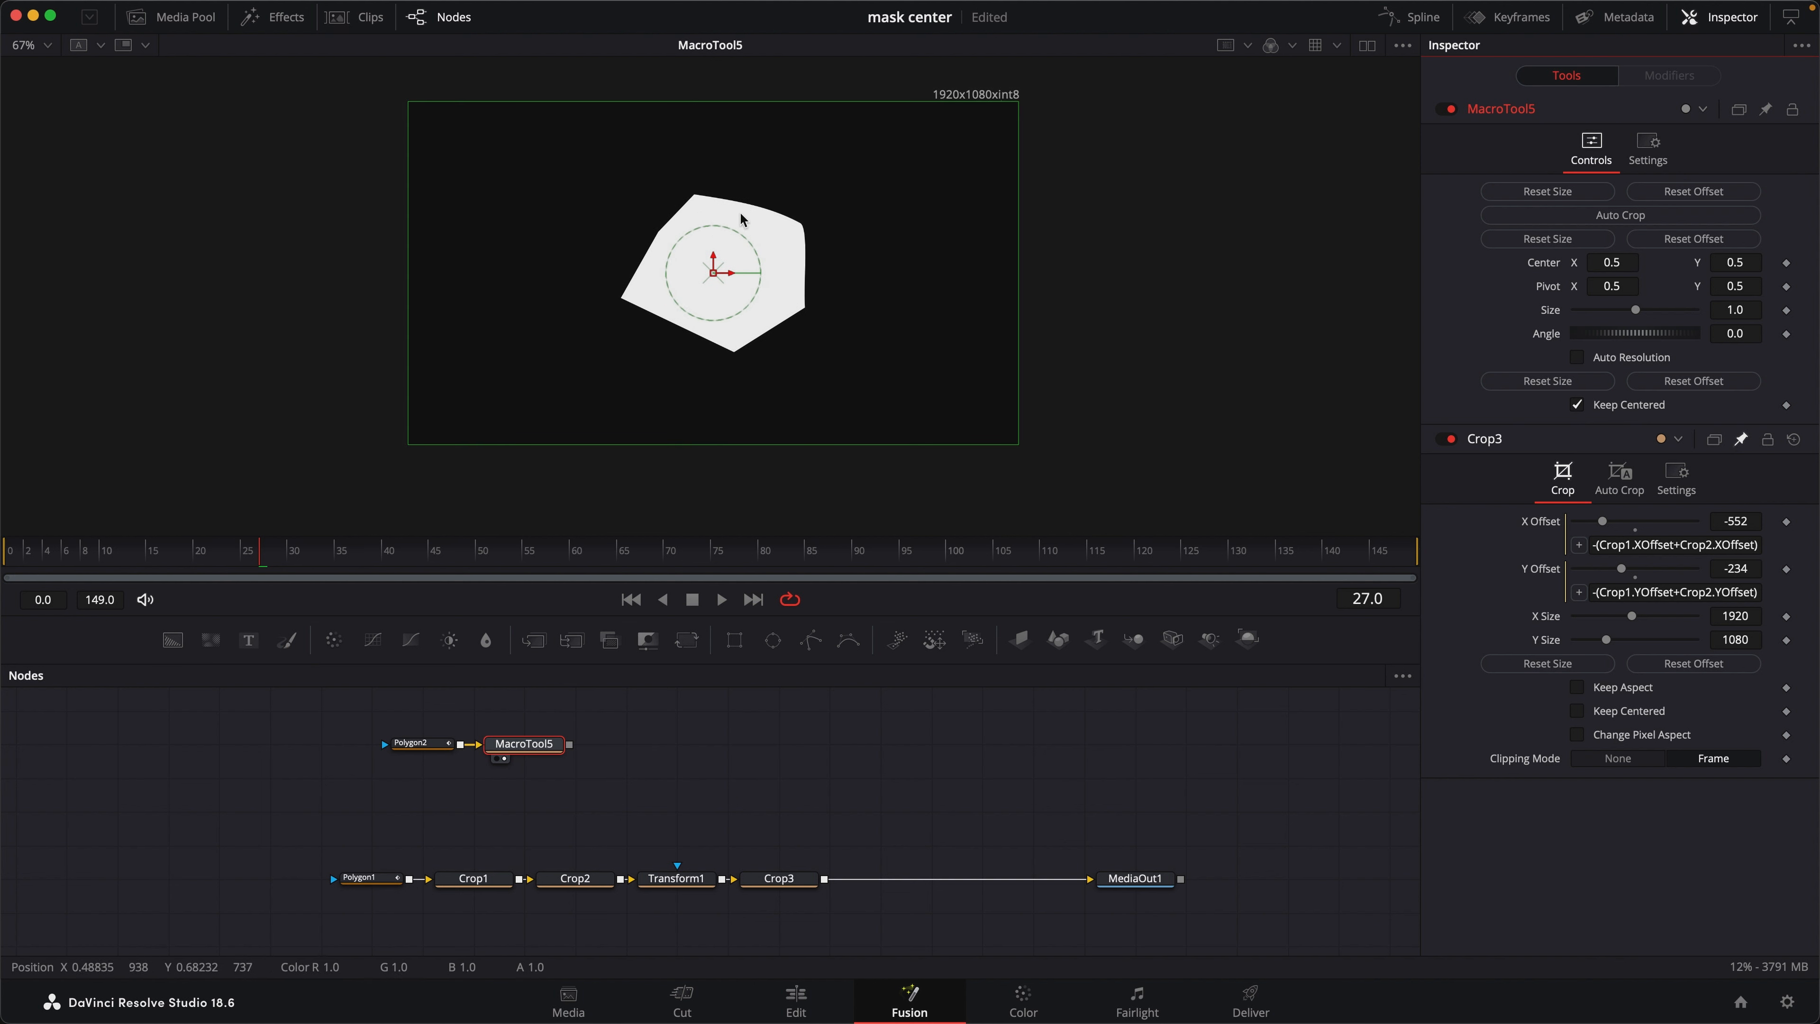